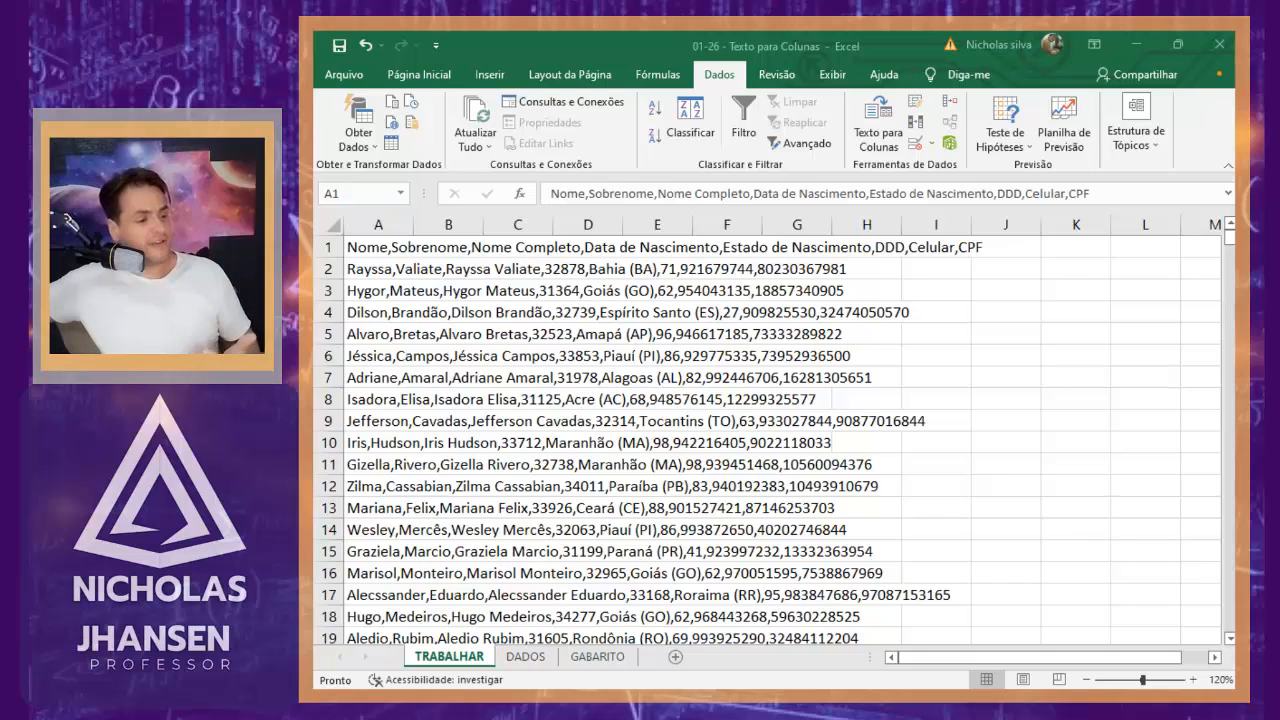
{"action": "left_click", "coordinate": [550, 446]}
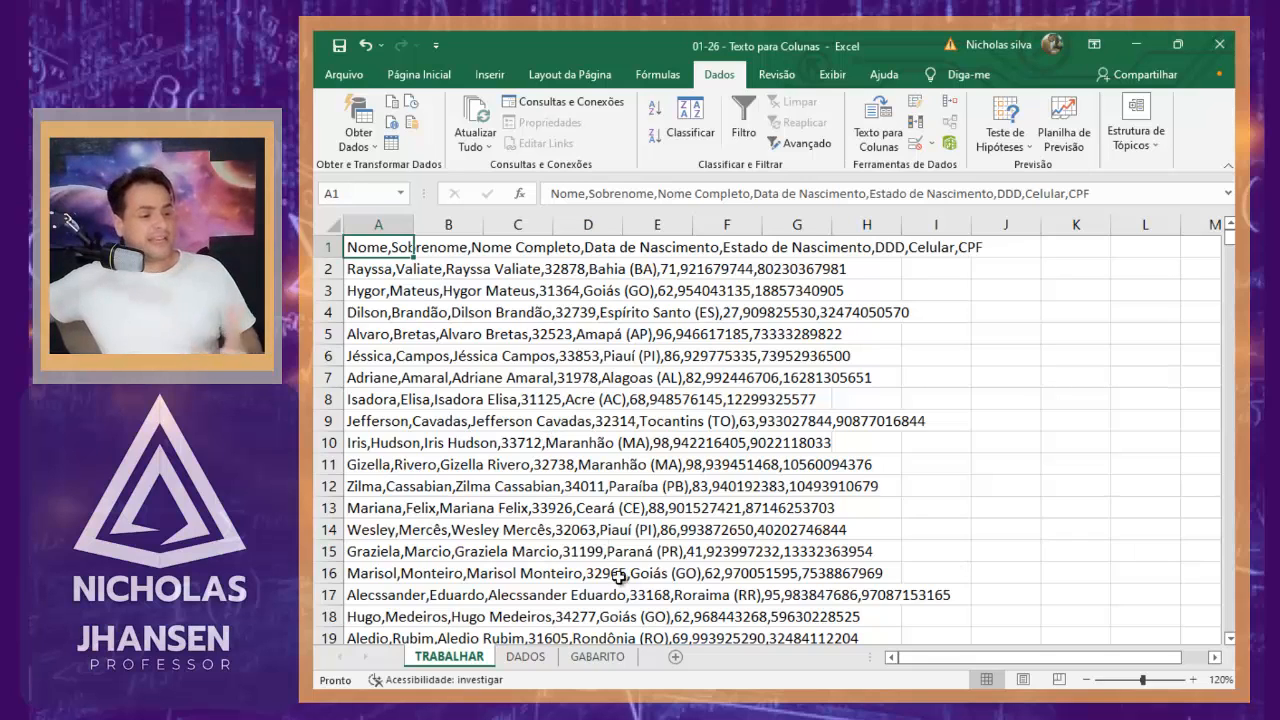
{"action": "left_click", "coordinate": [626, 401]}
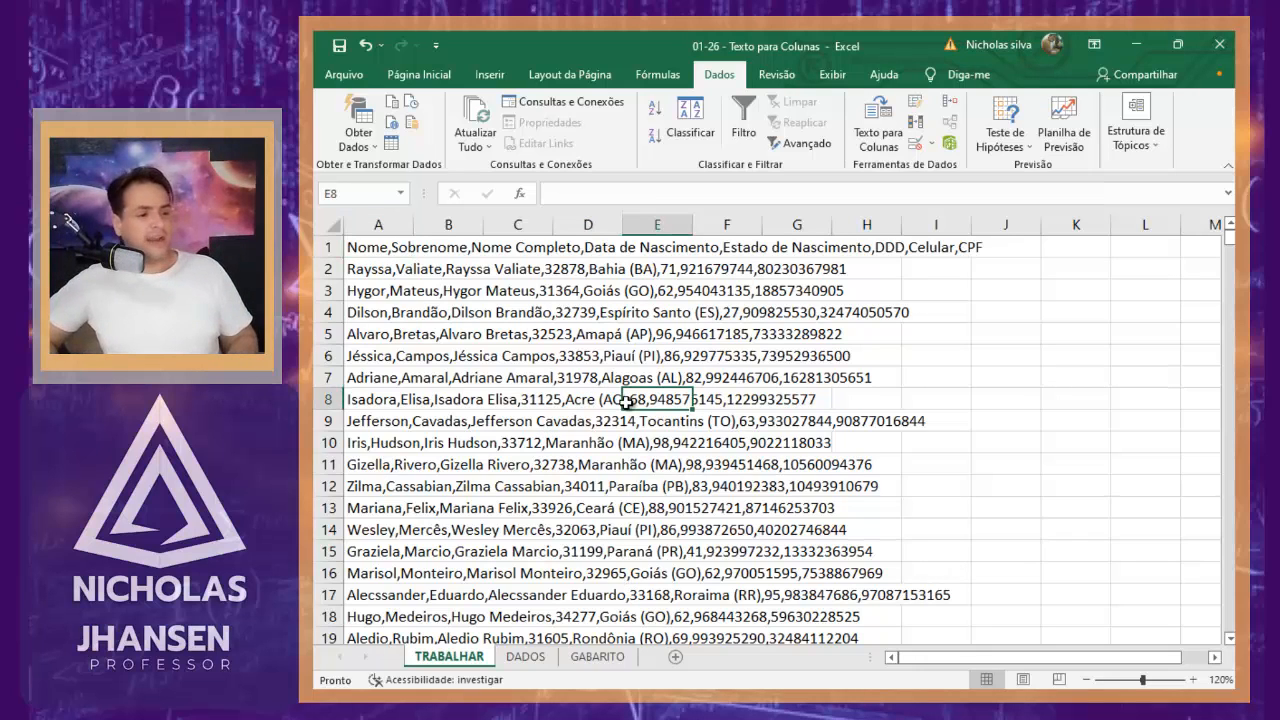
{"action": "key", "text": "ctrl+Home"}
{"action": "key", "text": "Right"}
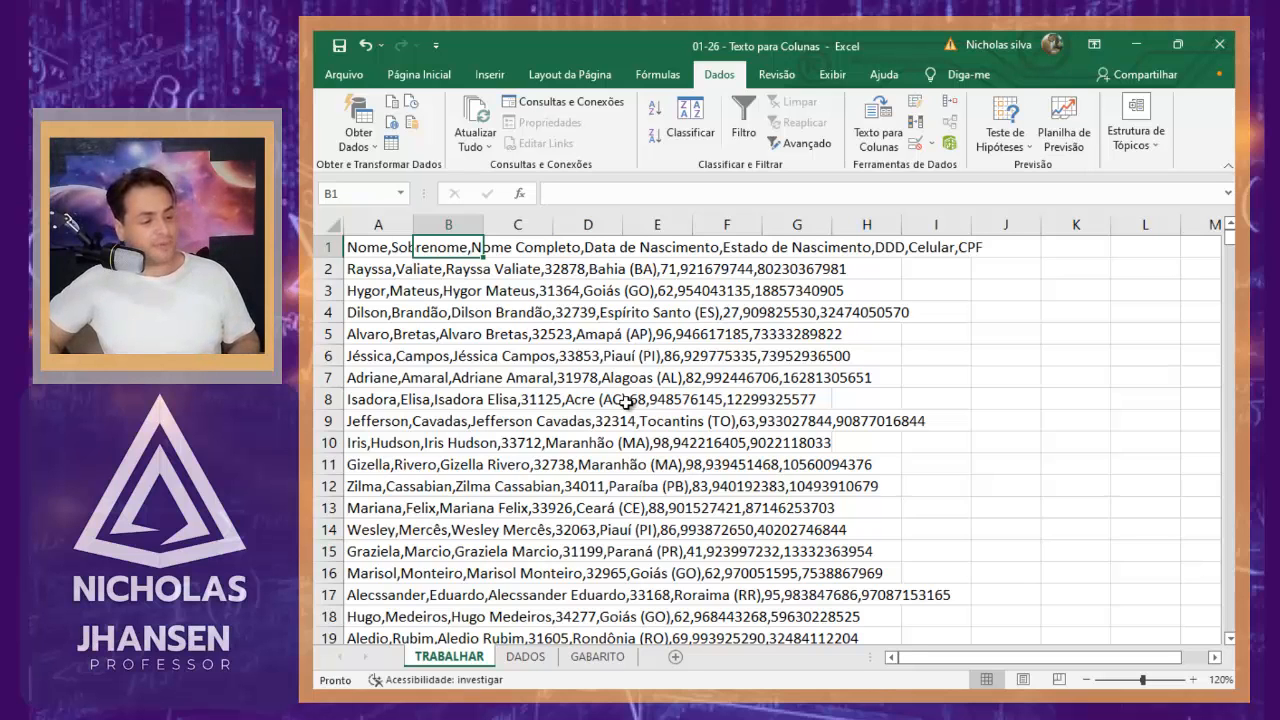
Switch to the GABARITO sheet and examine its finished table, filtering it by UF for GO, MG, MA and ES in turn
{"action": "key", "text": "ctrl+Page_Down"}
{"action": "key", "text": "ctrl+Page_Down"}
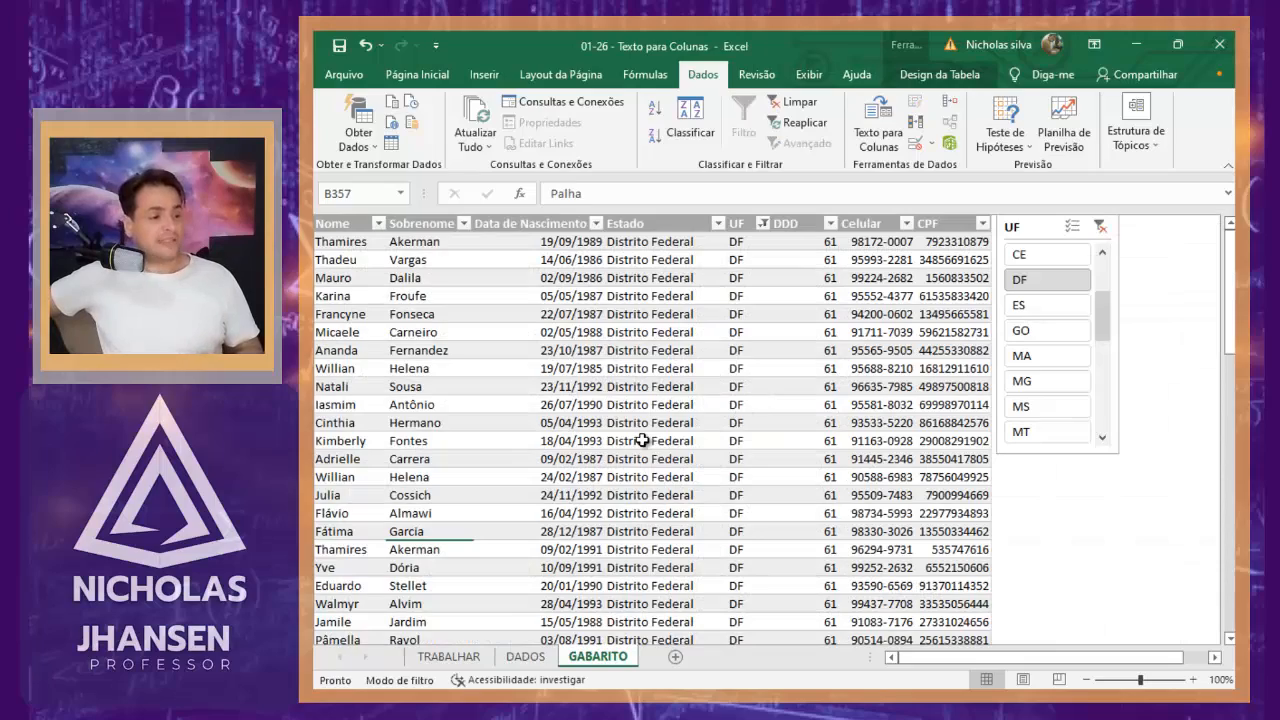
{"action": "scroll", "coordinate": [641, 440], "scroll_direction": "down", "scroll_amount": 4}
{"action": "scroll", "coordinate": [641, 440], "scroll_direction": "up", "scroll_amount": 4}
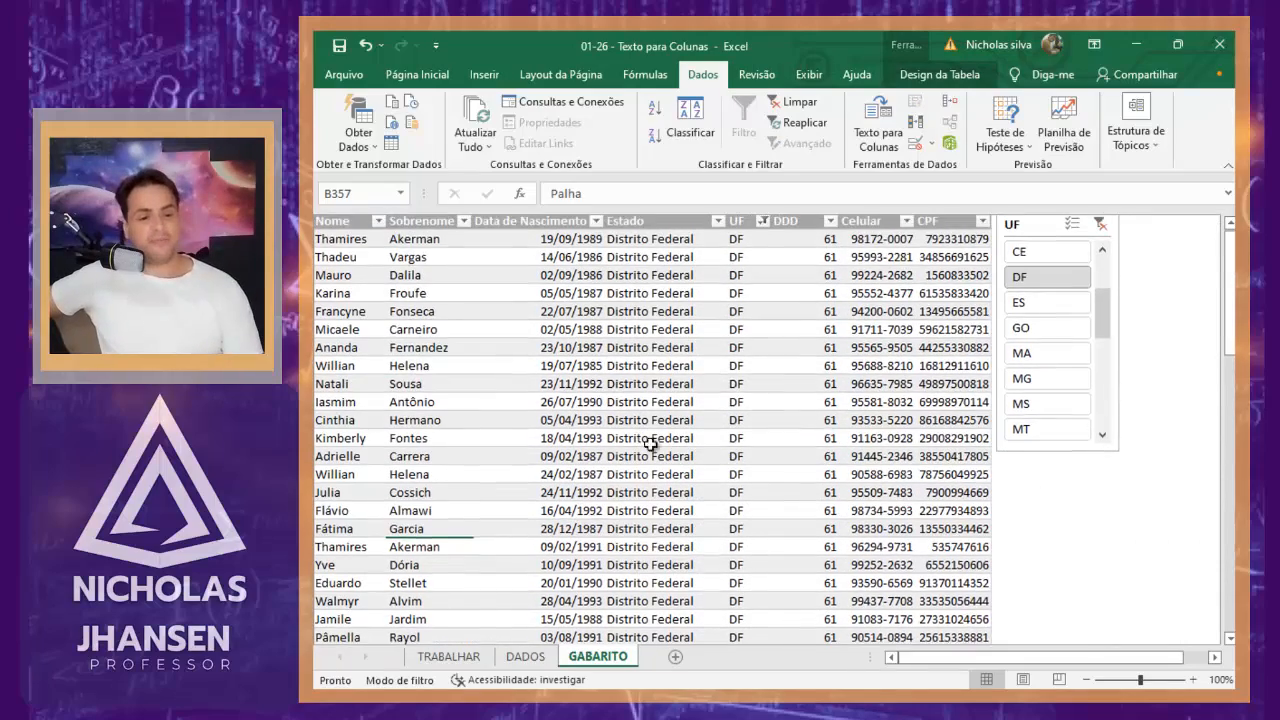
{"action": "left_click", "coordinate": [1042, 334]}
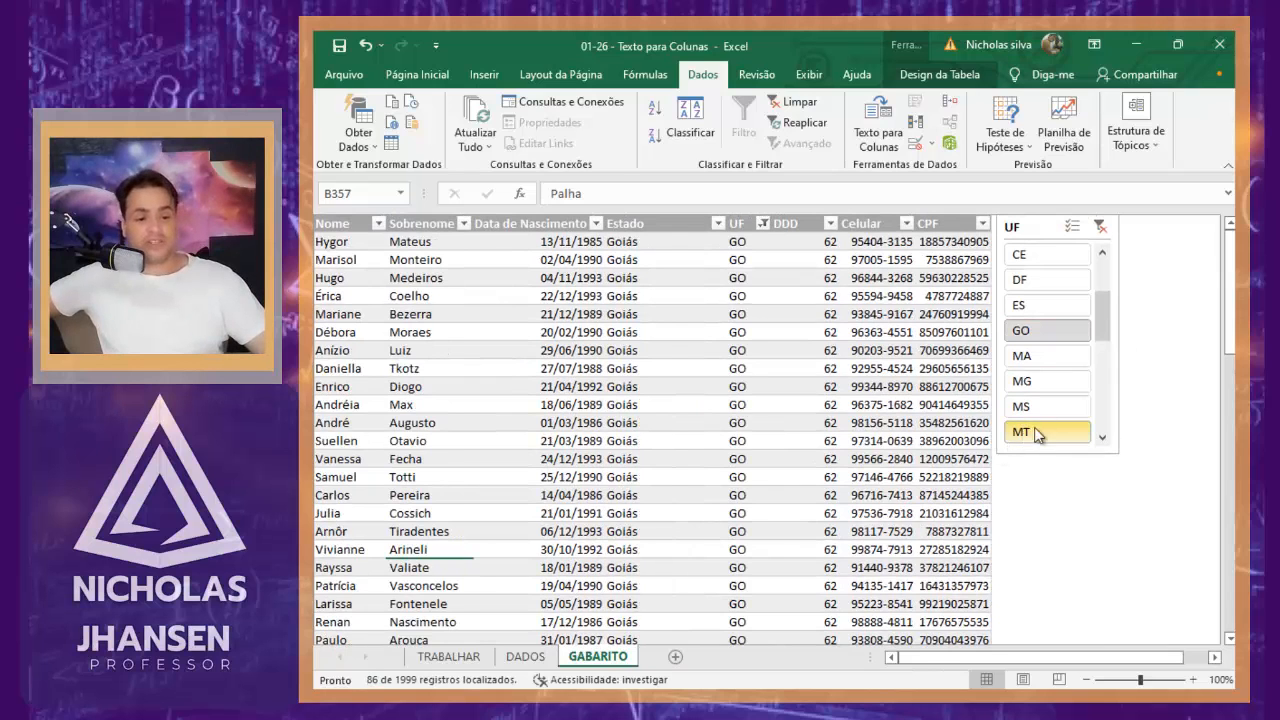
{"action": "left_click", "coordinate": [1042, 383]}
{"action": "left_click", "coordinate": [1042, 356]}
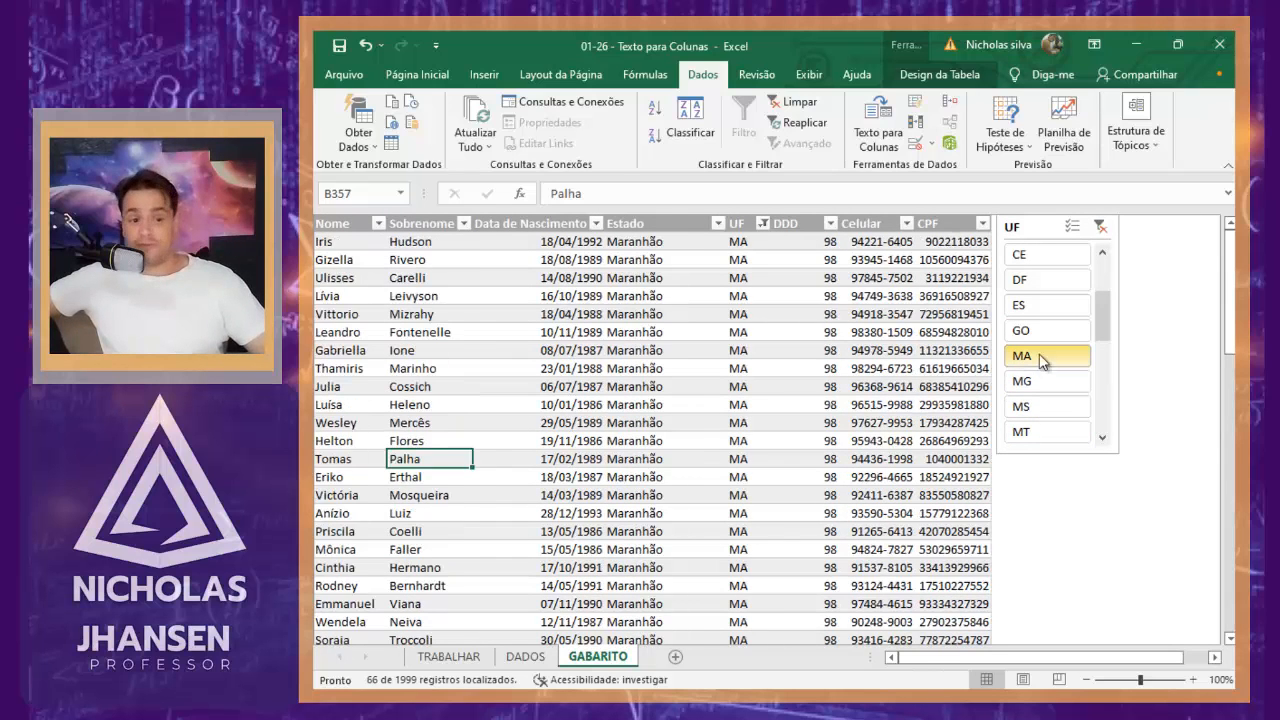
{"action": "left_click", "coordinate": [1043, 300]}
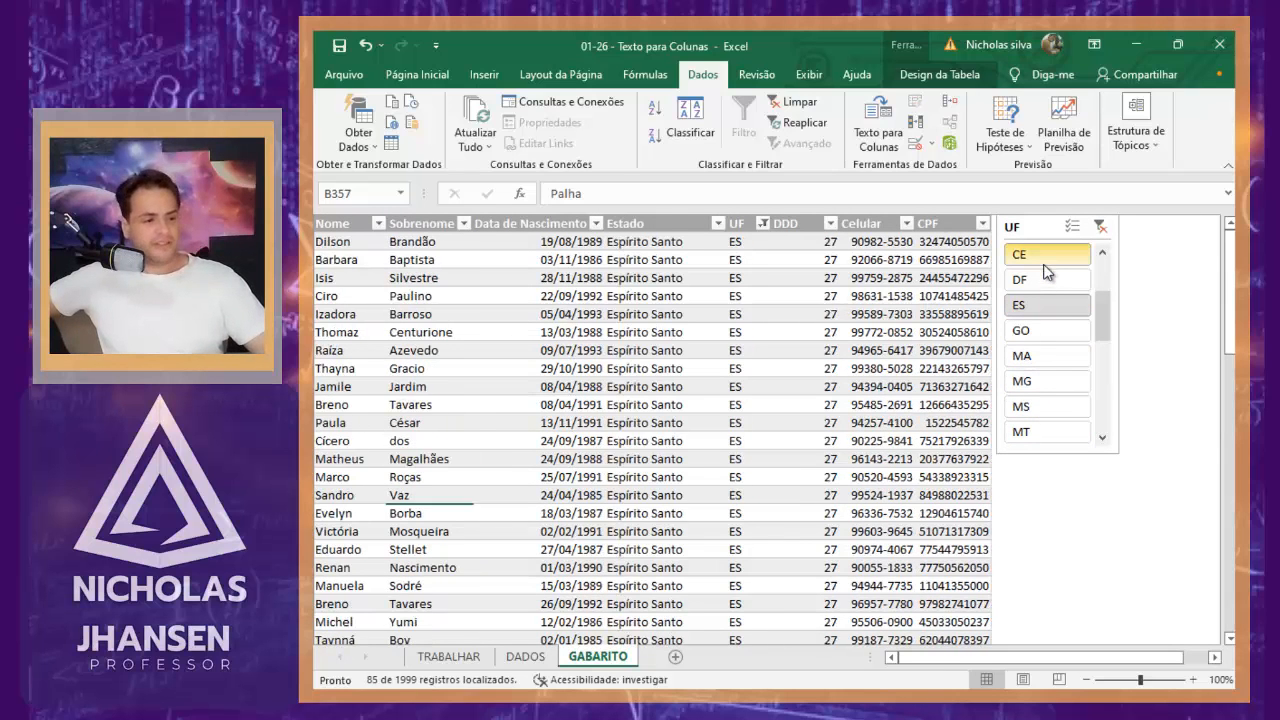
{"action": "left_click", "coordinate": [1045, 330]}
{"action": "left_click", "coordinate": [1042, 381]}
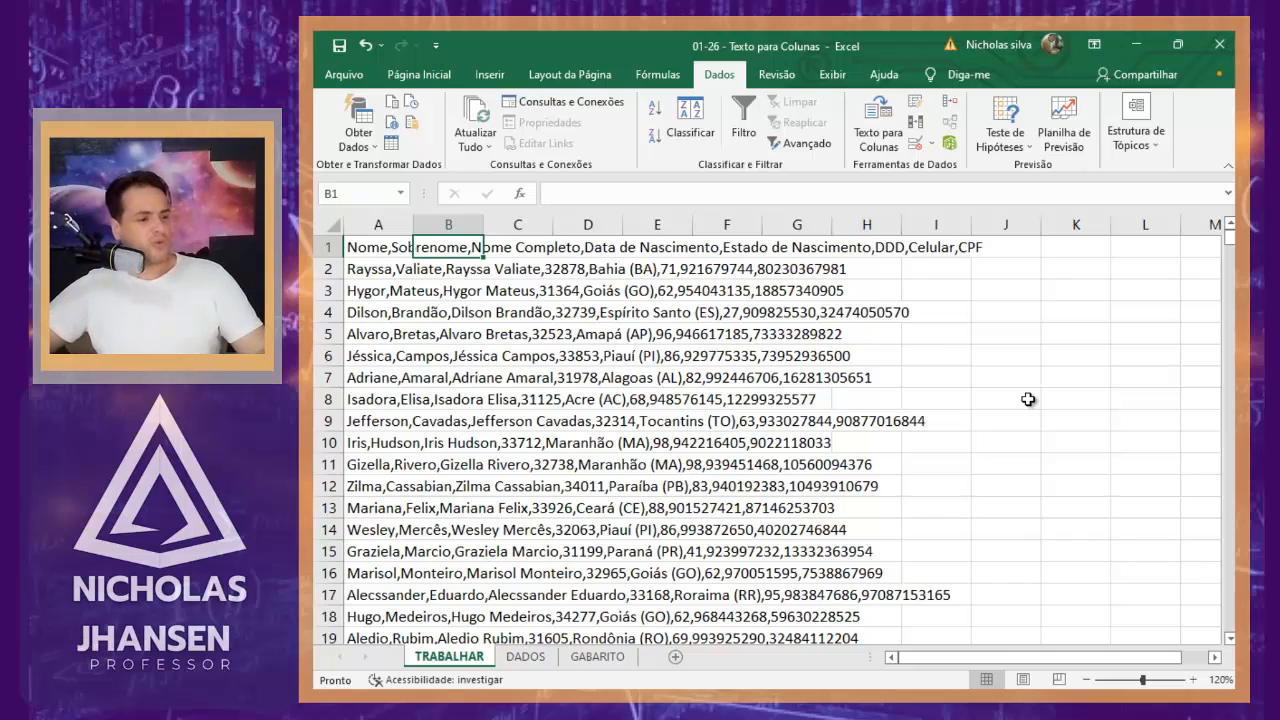
Go through the cells of row 1 on the TRABALHAR sheet to check which ones actually hold the header text
{"action": "key", "text": "Right"}
{"action": "key", "text": "Right"}
{"action": "key", "text": "Right"}
{"action": "key", "text": "Right"}
{"action": "key", "text": "Right"}
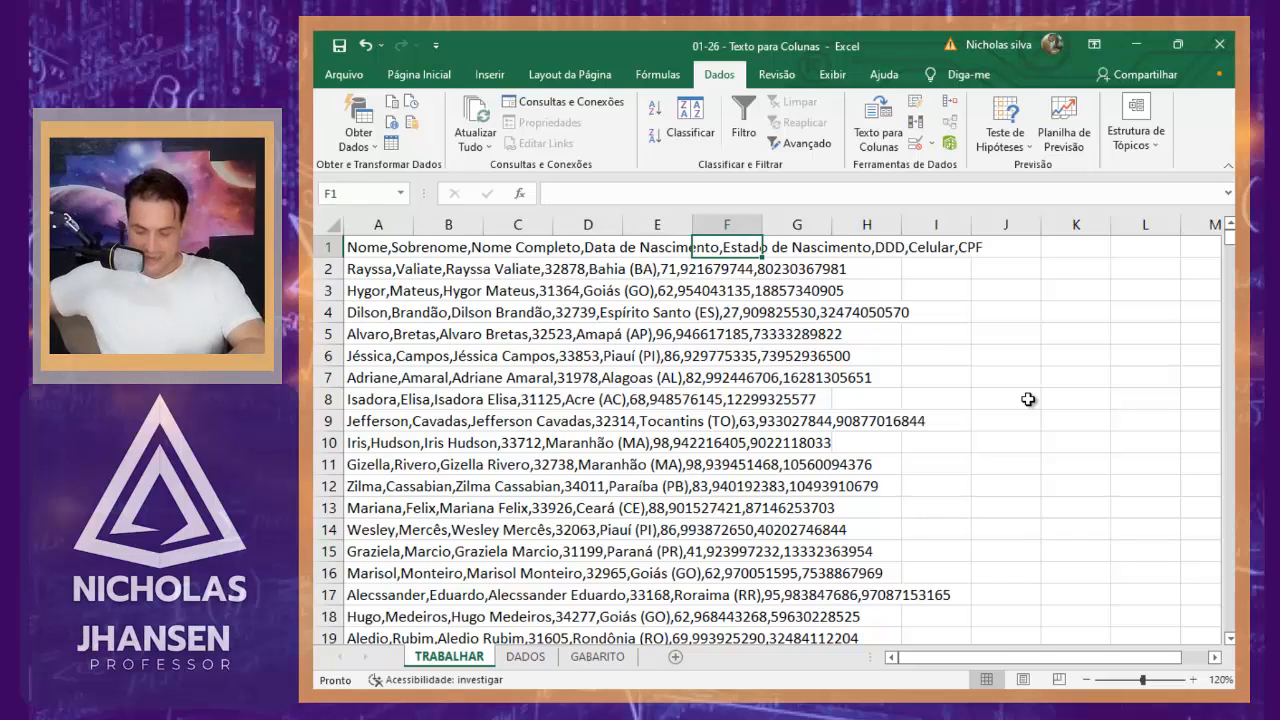
{"action": "key", "text": "Left"}
{"action": "key", "text": "Left"}
{"action": "key", "text": "Left"}
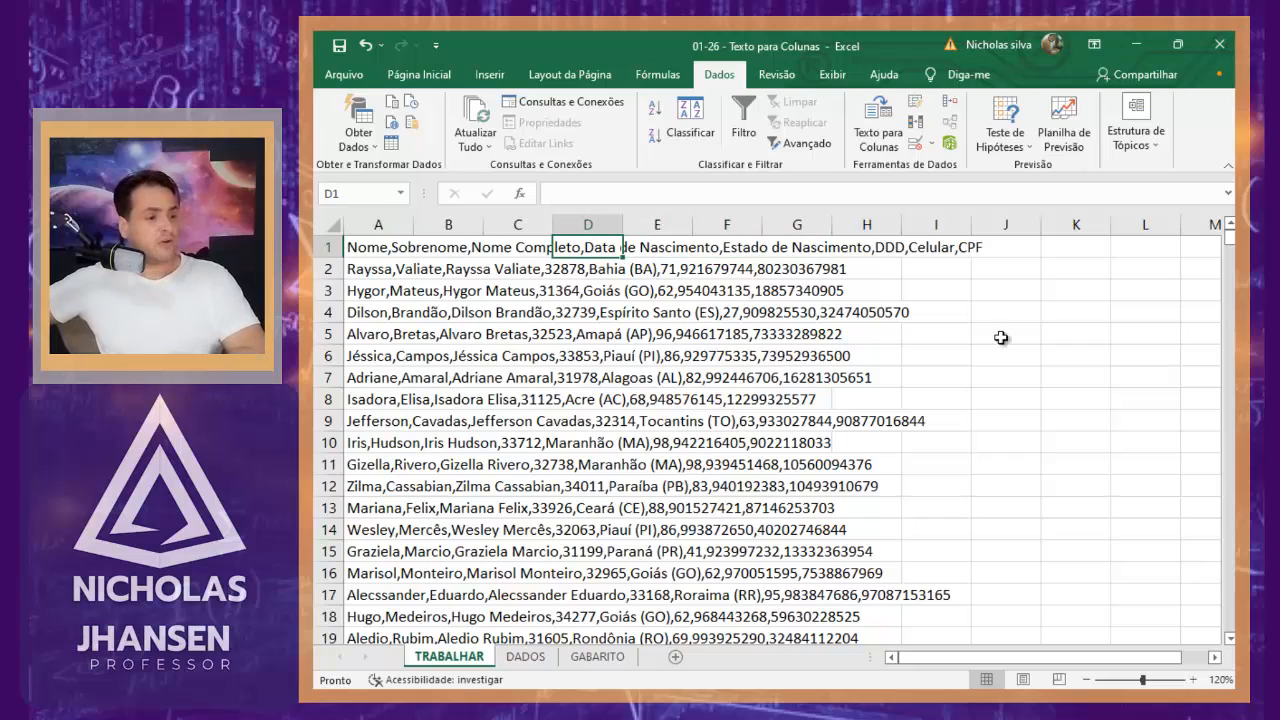
{"action": "key", "text": "Right"}
{"action": "key", "text": "Right"}
{"action": "key", "text": "Right"}
{"action": "key", "text": "Right"}
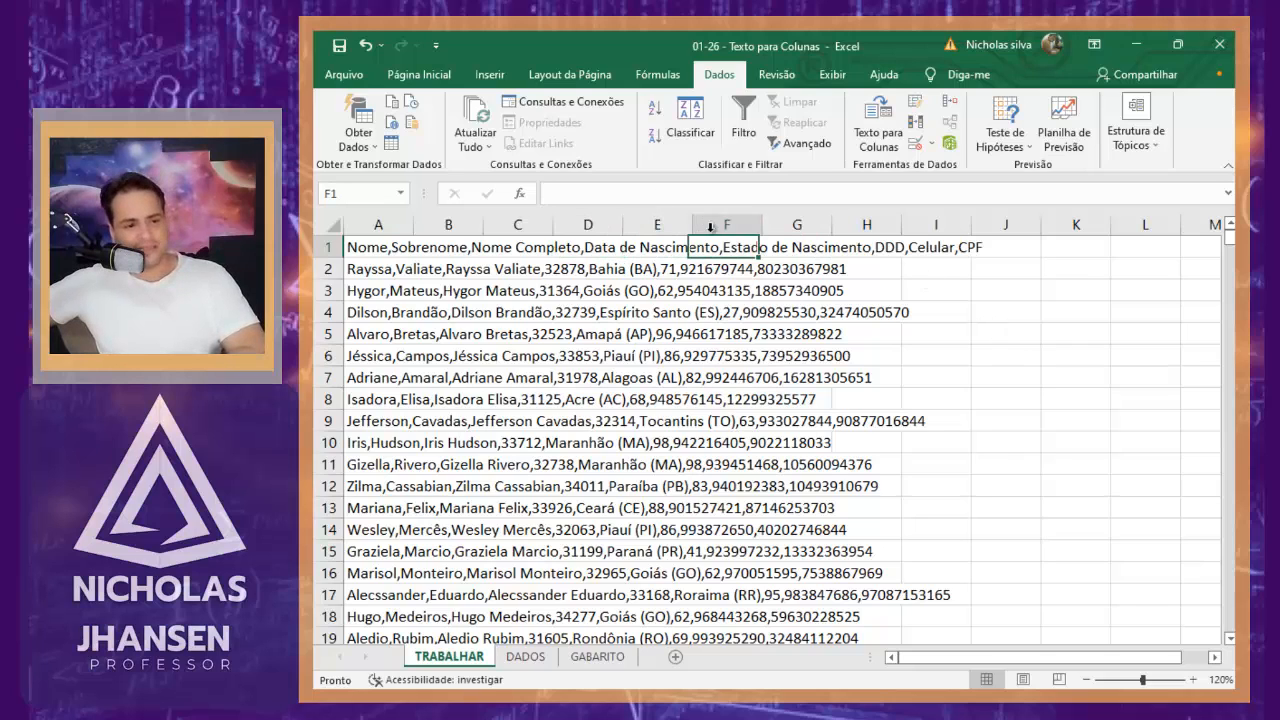
{"action": "key", "text": "Left"}
{"action": "key", "text": "Left"}
{"action": "key", "text": "Left"}
{"action": "key", "text": "Left"}
{"action": "key", "text": "Left"}
{"action": "key", "text": "Left"}
{"action": "key", "text": "Left"}
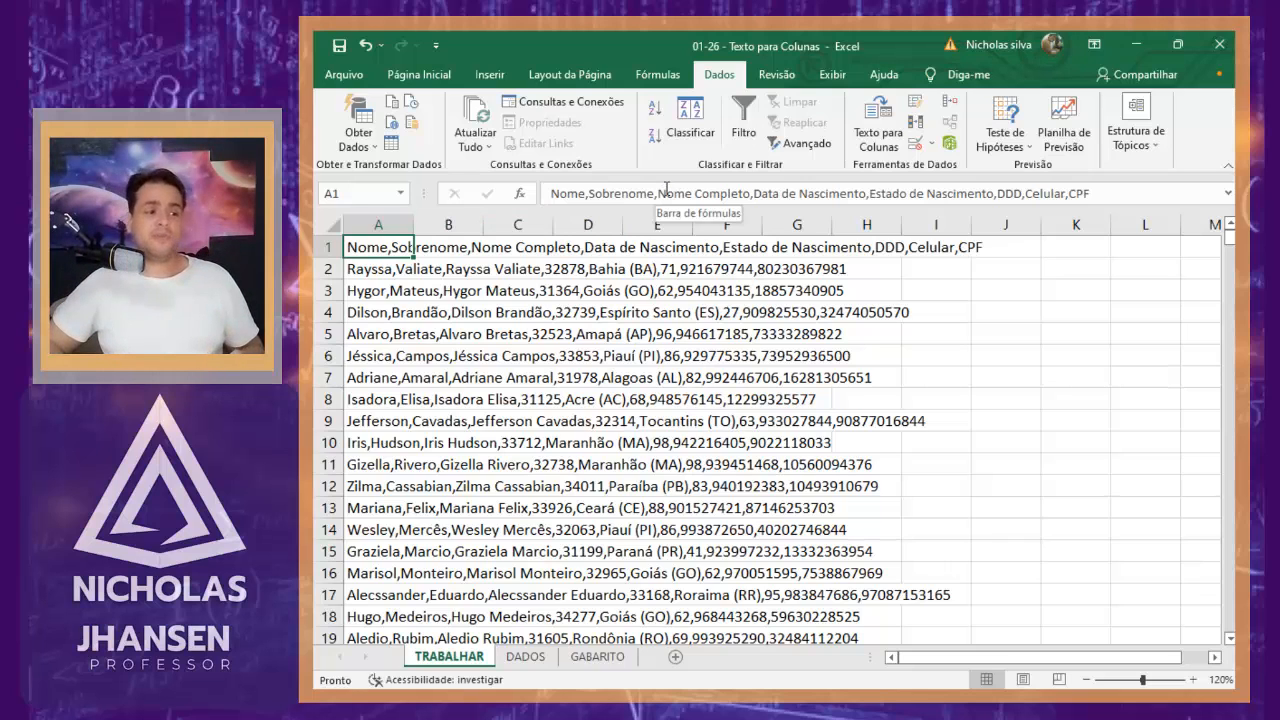
Examine the comma-separated records in column A down to the last filled row and return to A1
{"action": "key", "text": "Down"}
{"action": "key", "text": "Down"}
{"action": "key", "text": "Down"}
{"action": "key", "text": "Down"}
{"action": "key", "text": "Down"}
{"action": "key", "text": "Down"}
{"action": "key", "text": "Down"}
{"action": "key", "text": "Down"}
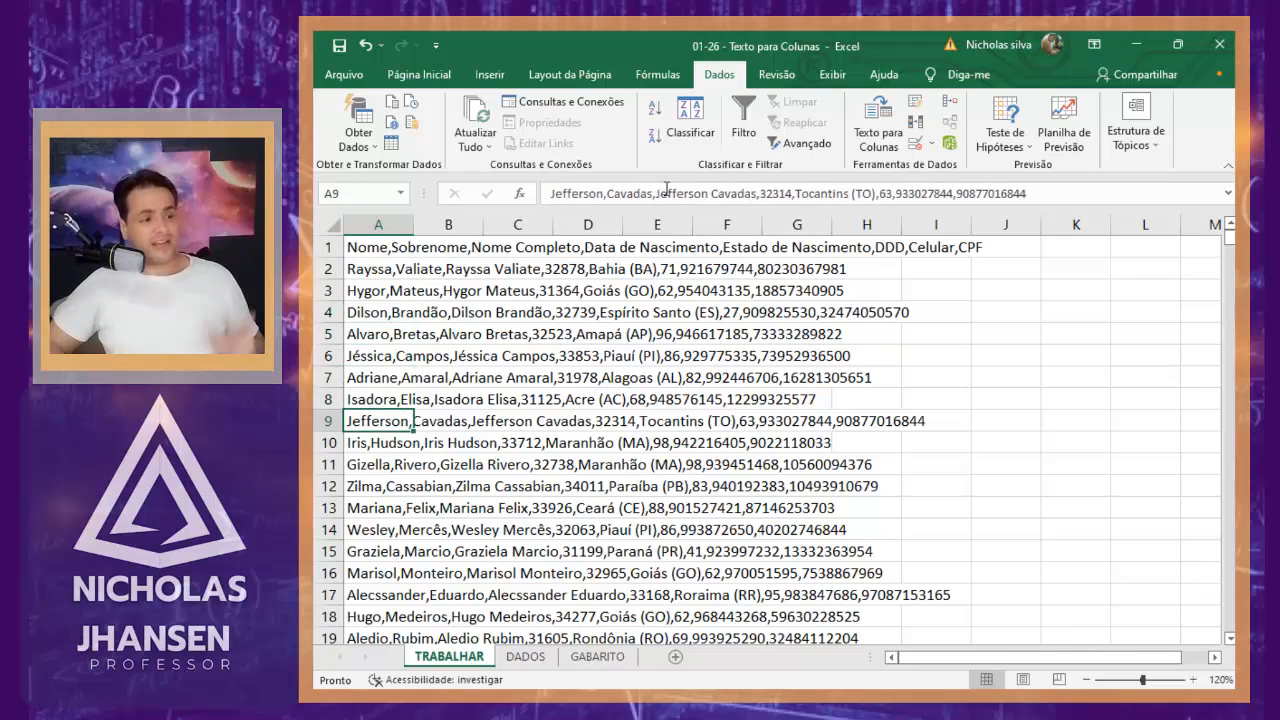
{"action": "key", "text": "ctrl+Home"}
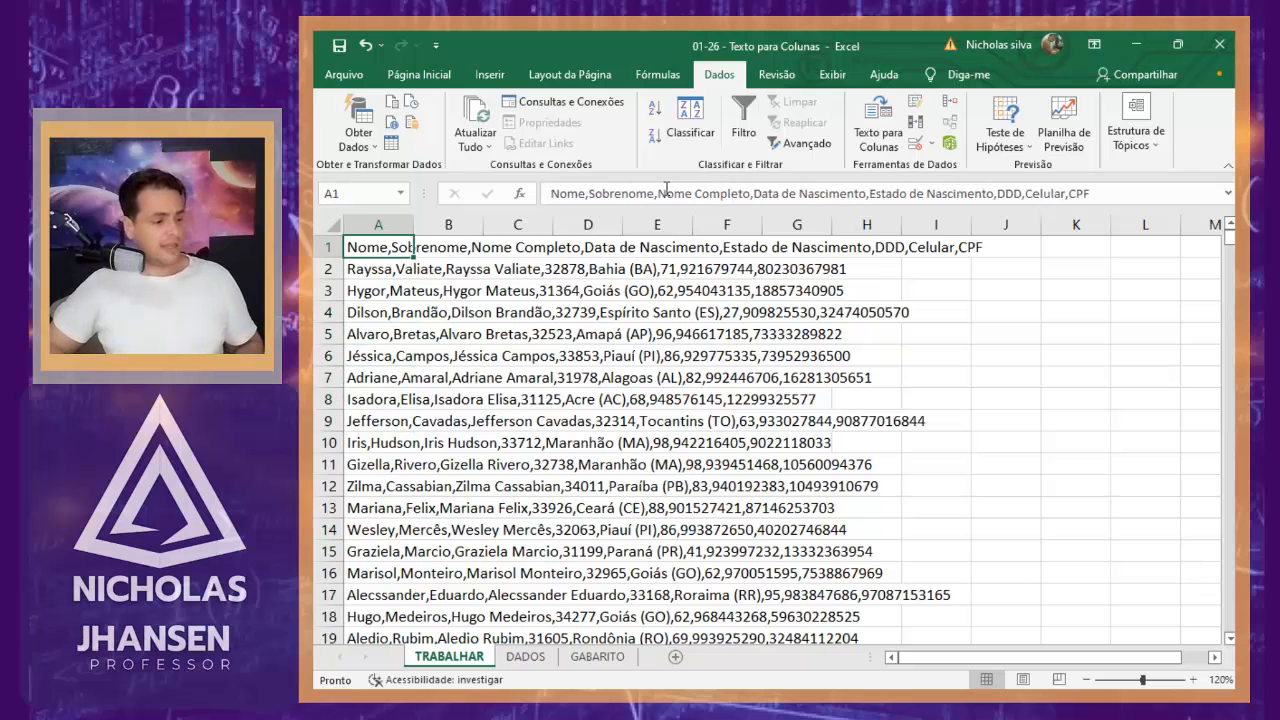
{"action": "key", "text": "ctrl+Down"}
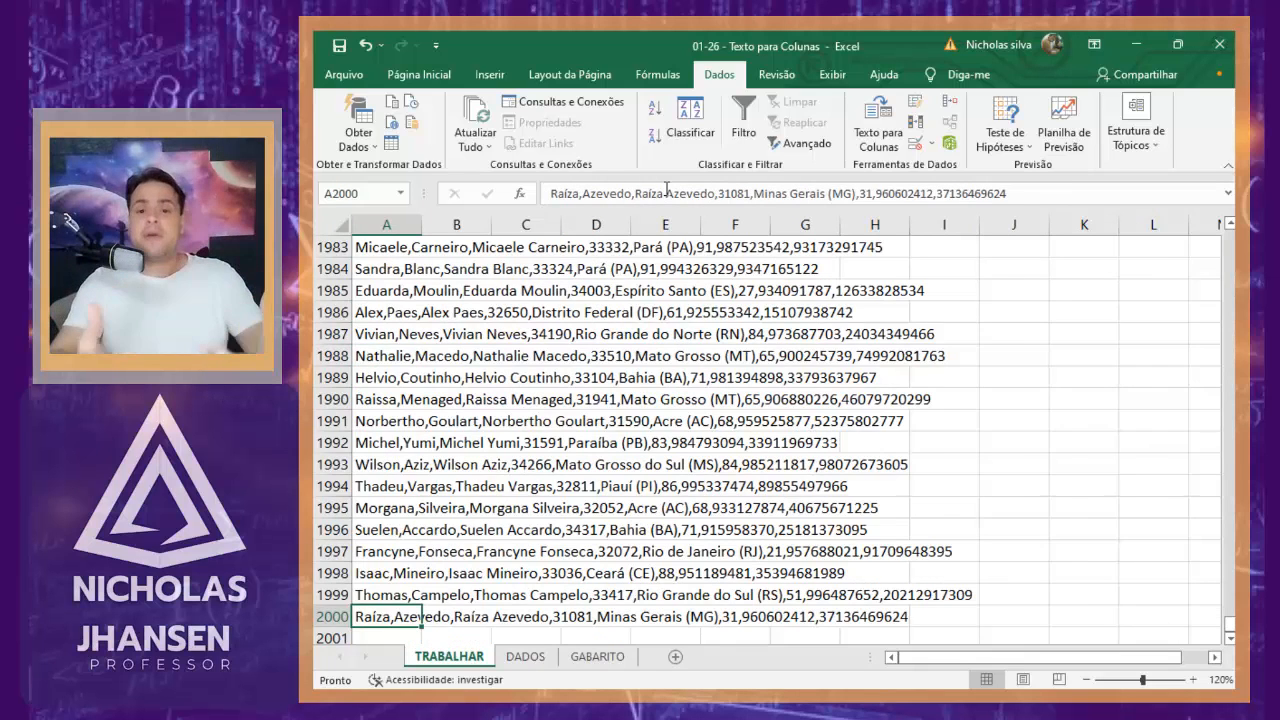
{"action": "key", "text": "ctrl+Up"}
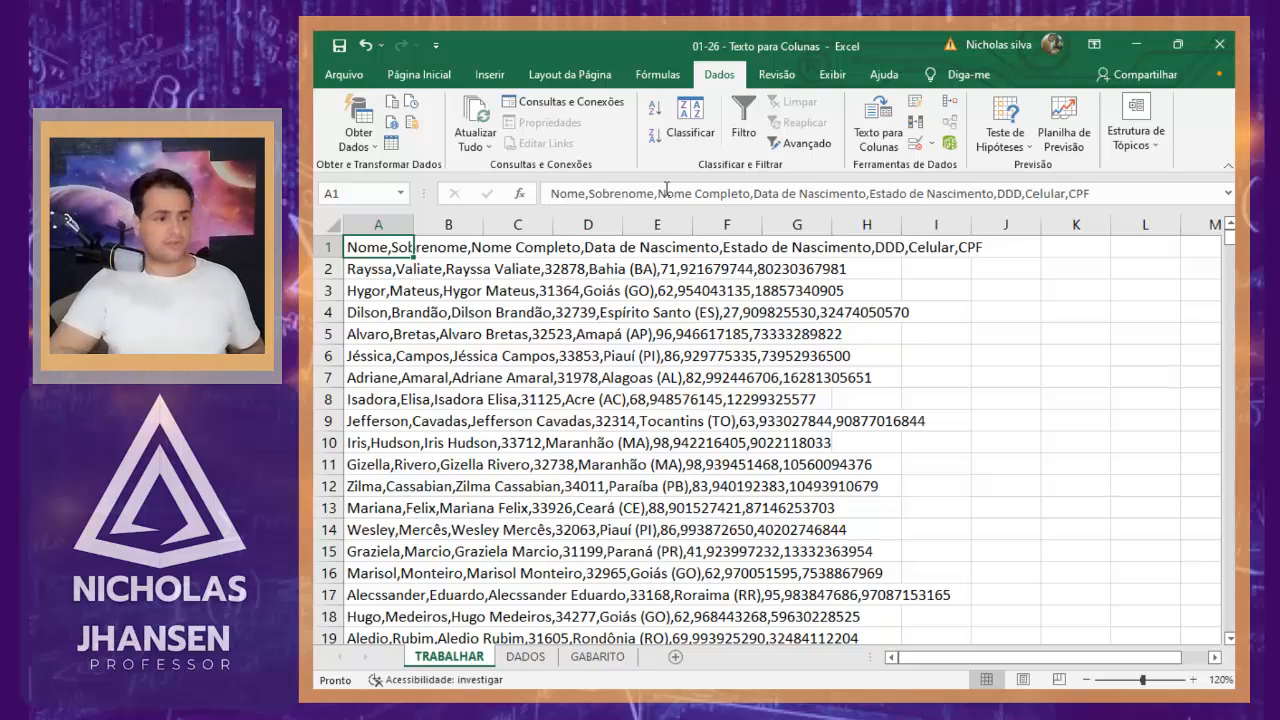
Split A1:A2000 with Text to Columns as delimited data, adding Vírgula as delimiter and keeping the Geral format and destination $A$1
{"action": "key", "text": "ctrl+shift+Down"}
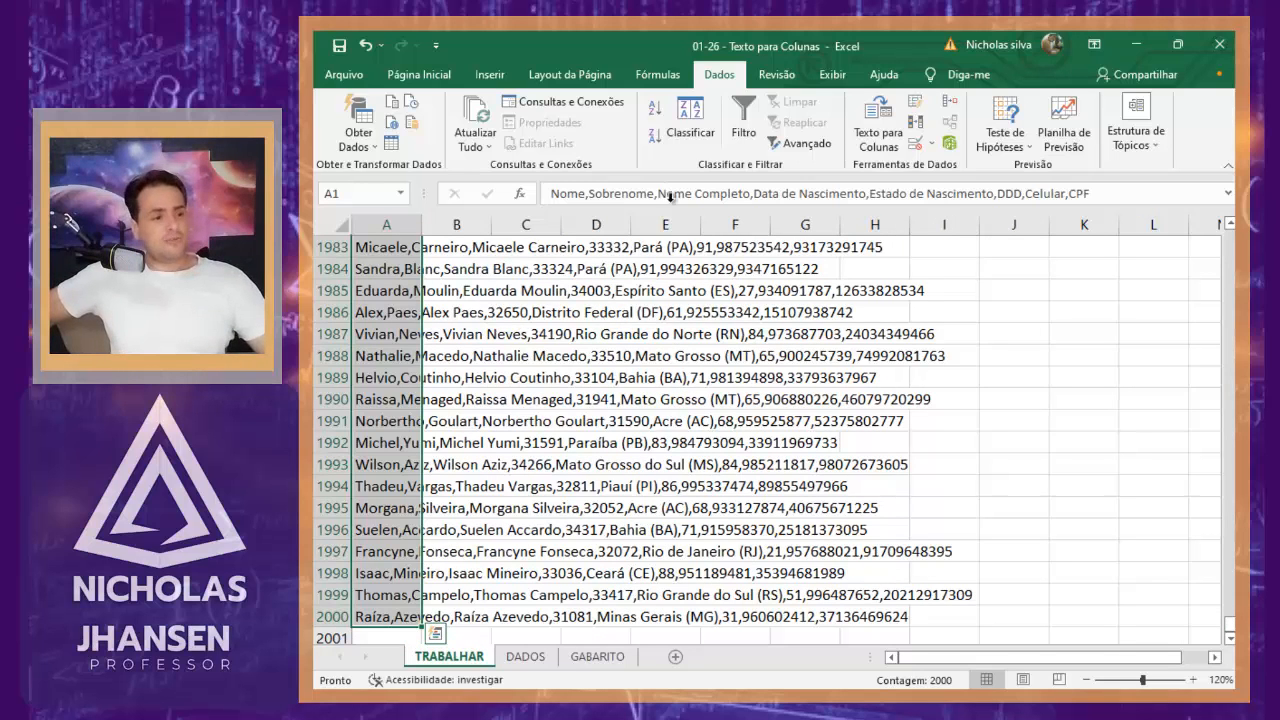
{"action": "left_click", "coordinate": [420, 76]}
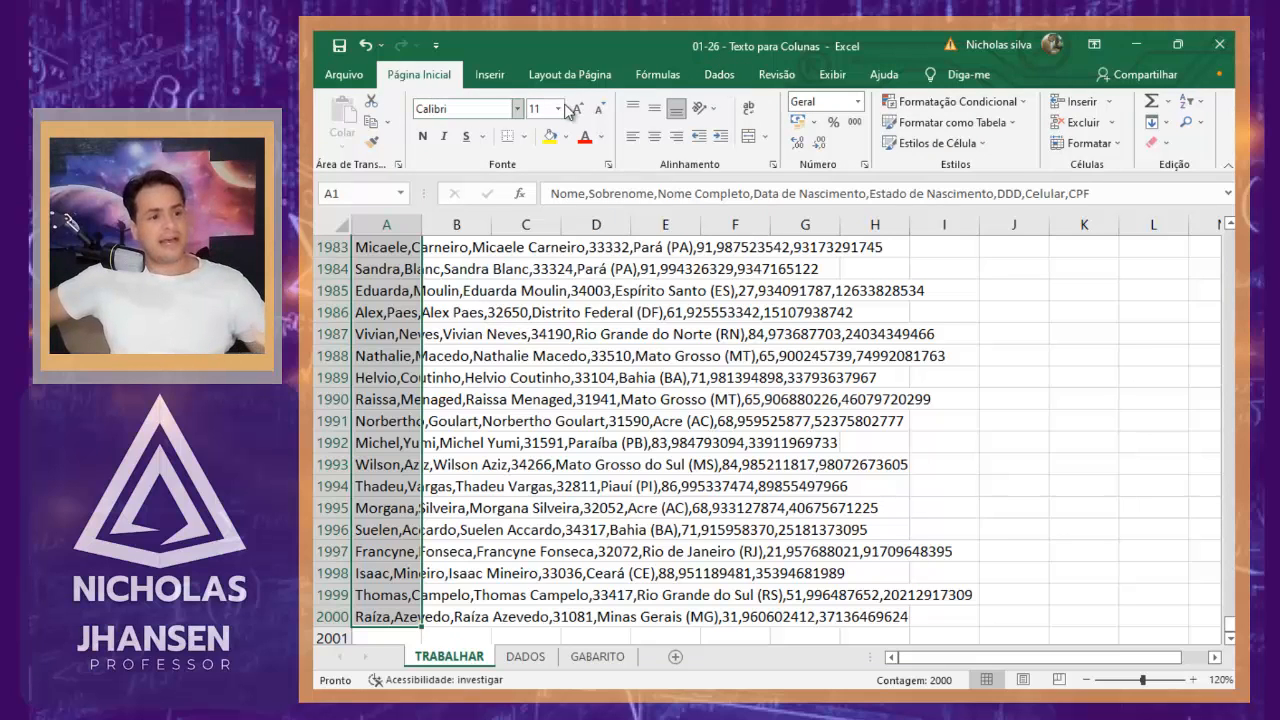
{"action": "left_click", "coordinate": [724, 80]}
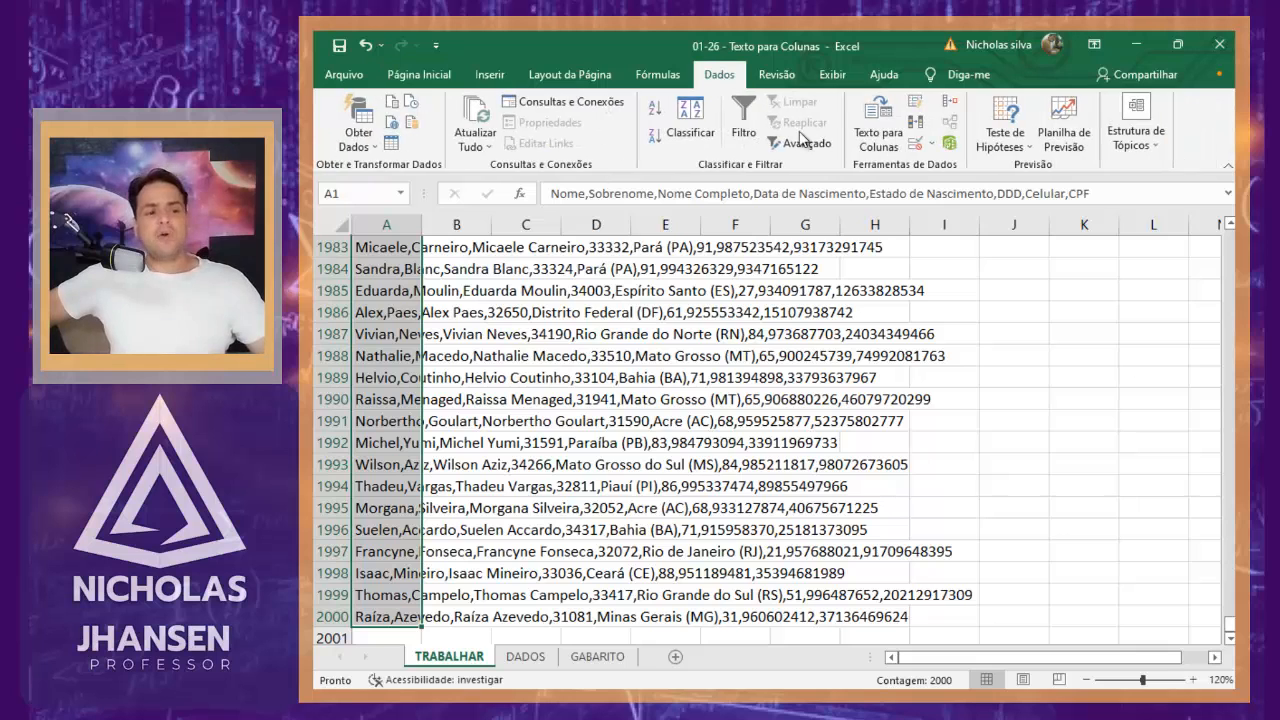
{"action": "left_click", "coordinate": [886, 152]}
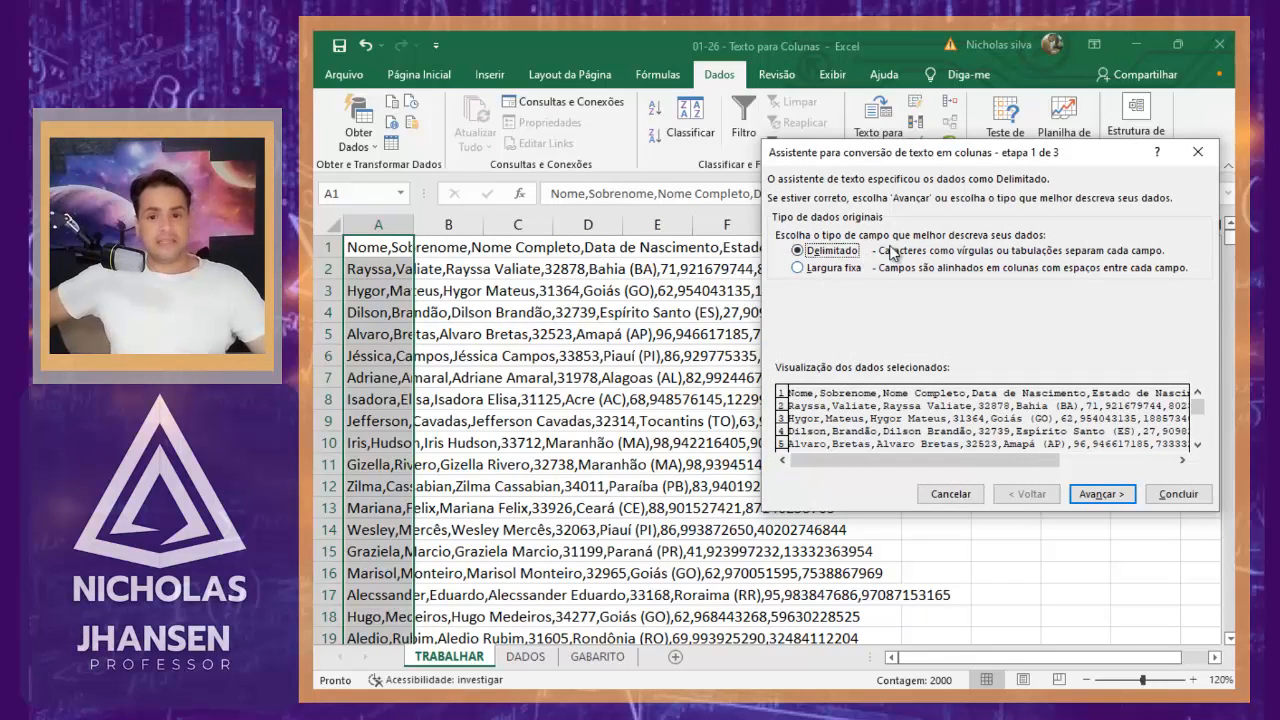
{"action": "left_click", "coordinate": [1088, 497]}
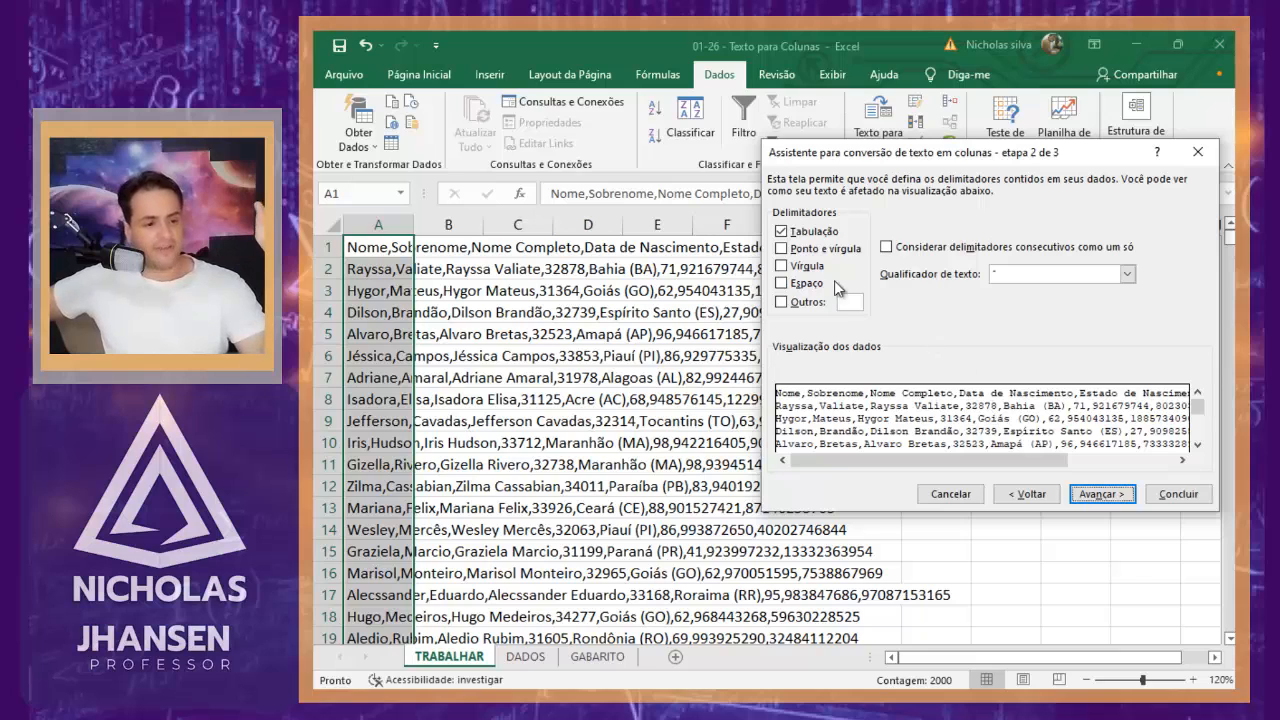
{"action": "left_click", "coordinate": [816, 267]}
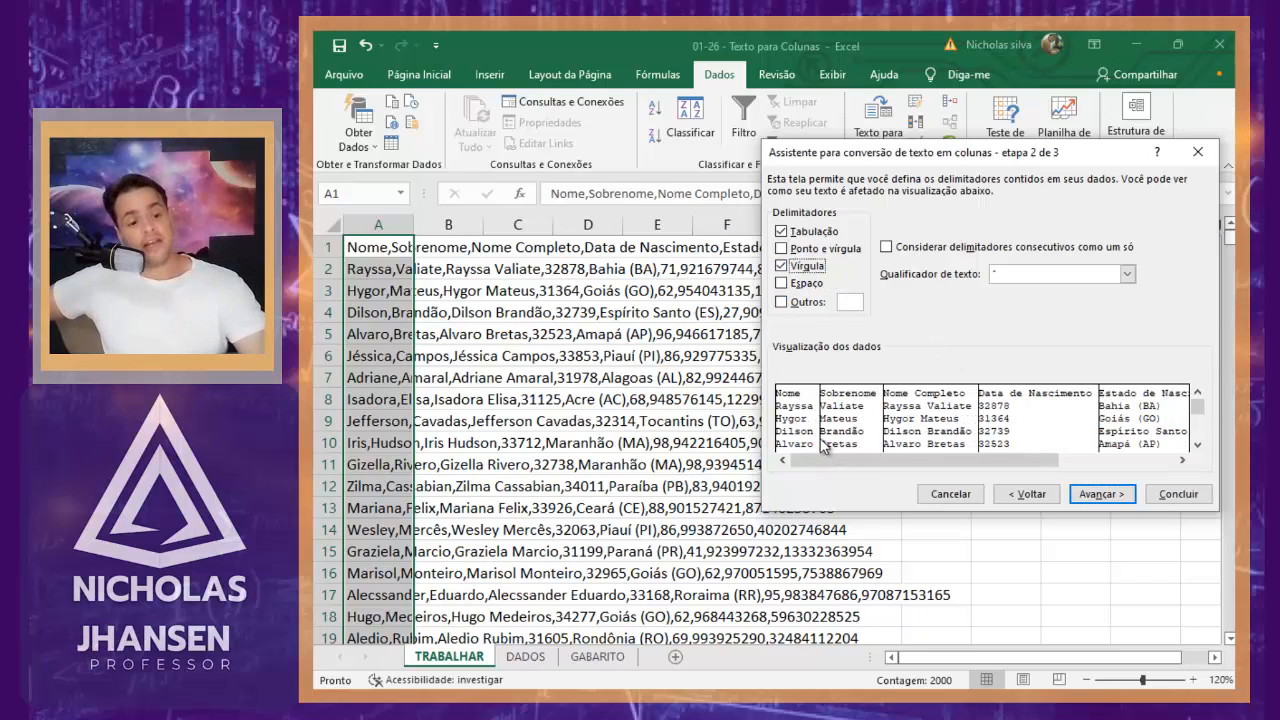
{"action": "left_click", "coordinate": [1099, 494]}
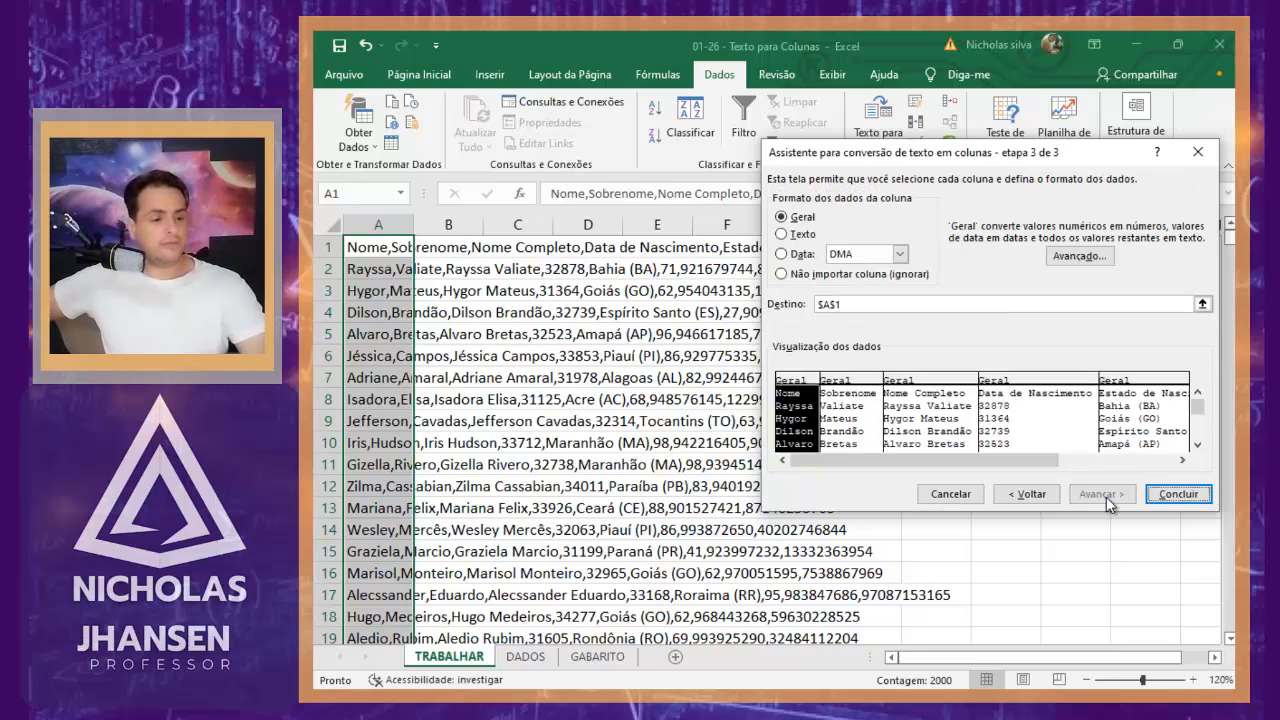
{"action": "left_click", "coordinate": [1162, 494]}
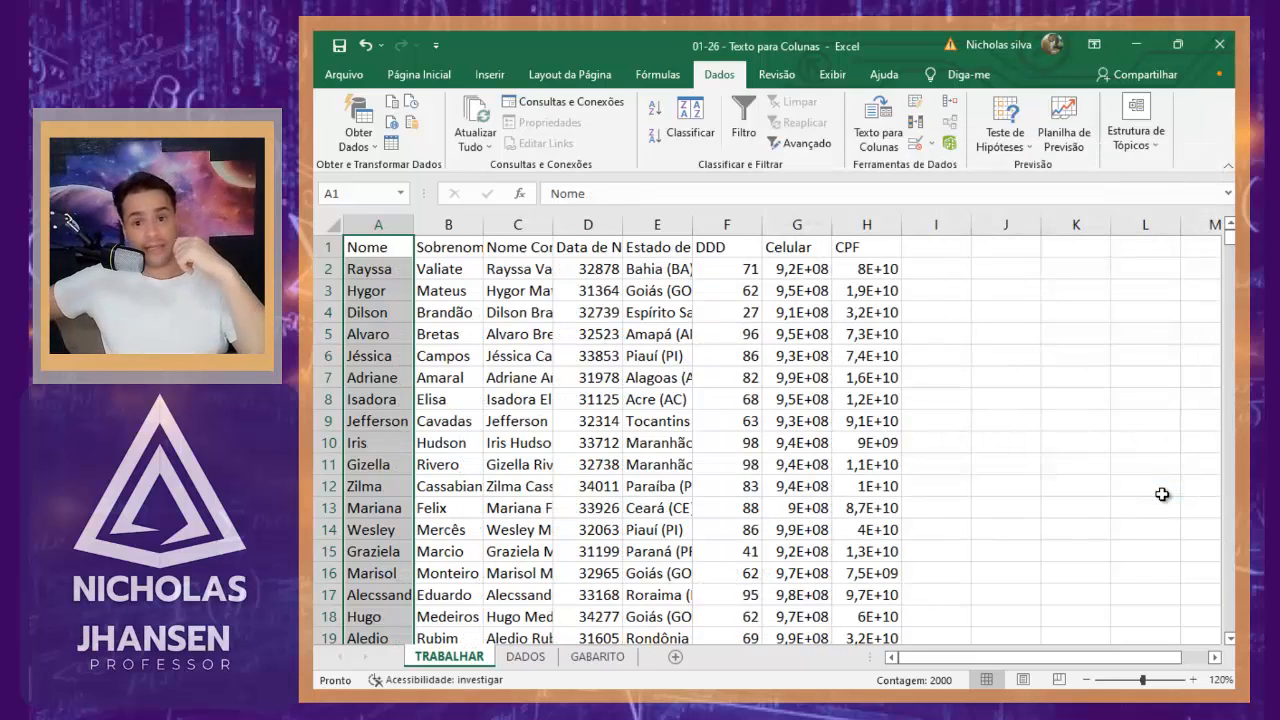
AutoFit the widths of columns A to H to their contents
{"action": "left_click", "coordinate": [603, 420]}
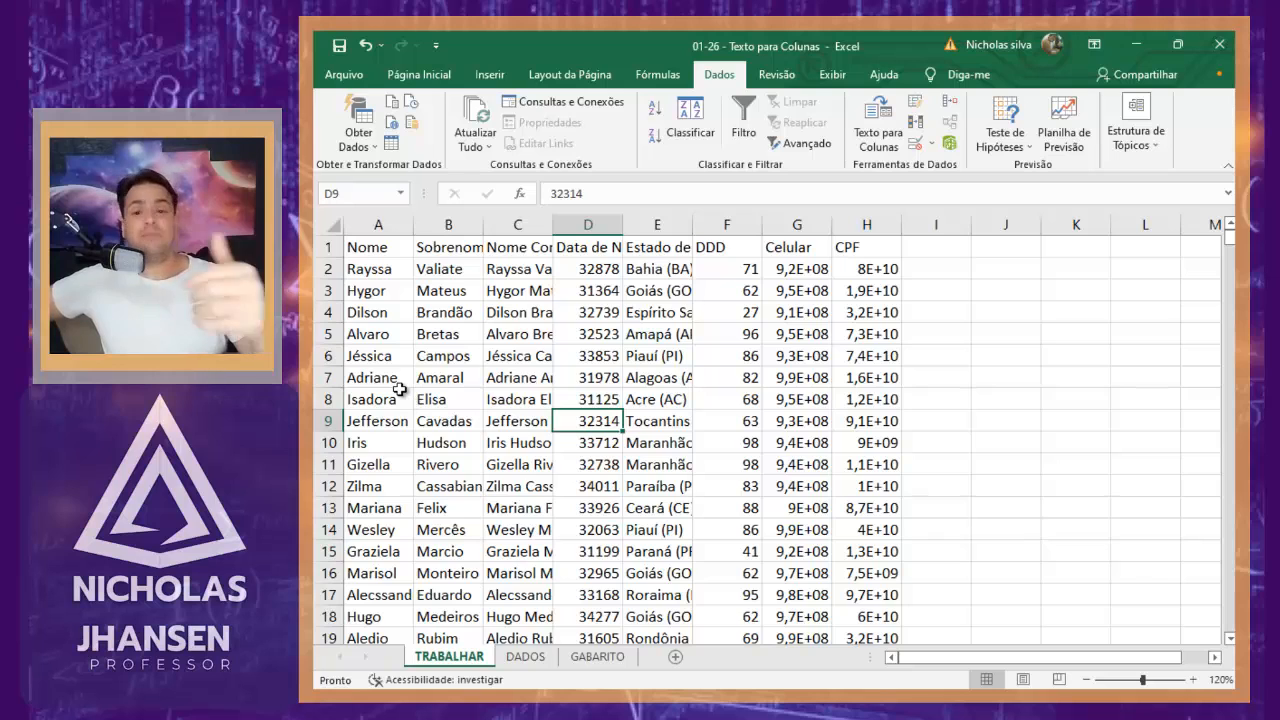
{"action": "key", "text": "Left"}
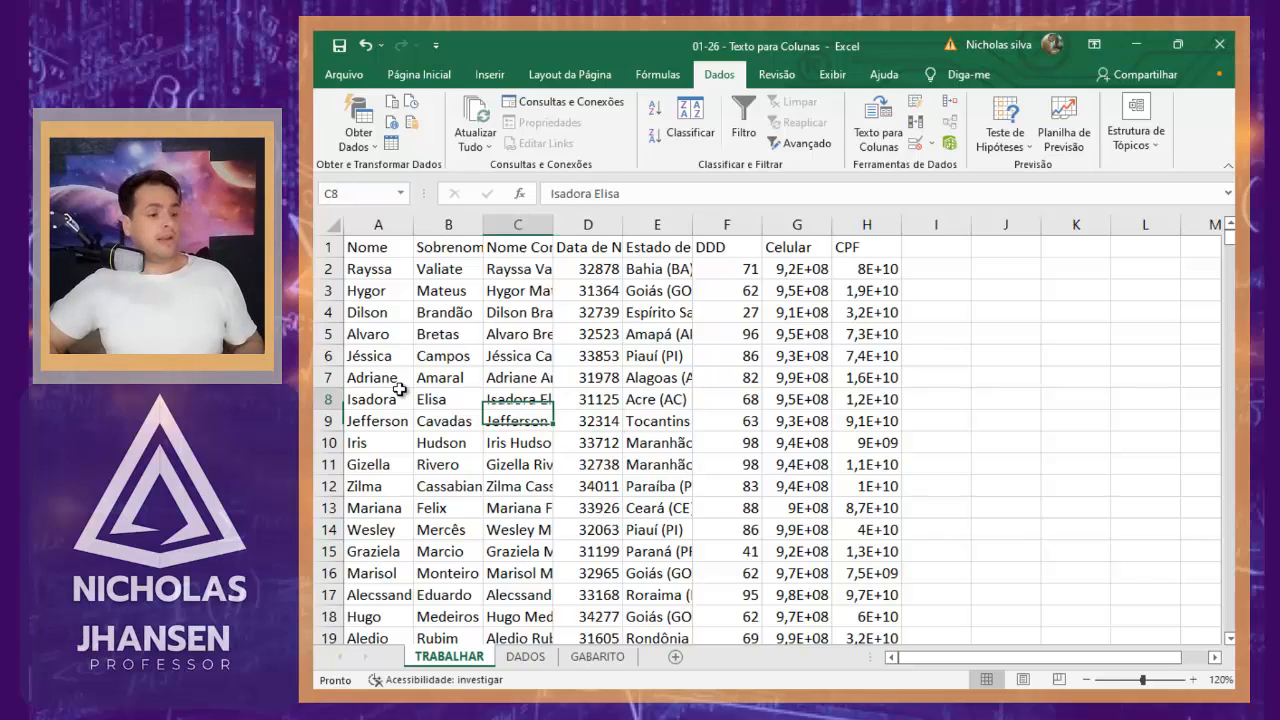
{"action": "key", "text": "Up"}
{"action": "key", "text": "Left"}
{"action": "key", "text": "Left"}
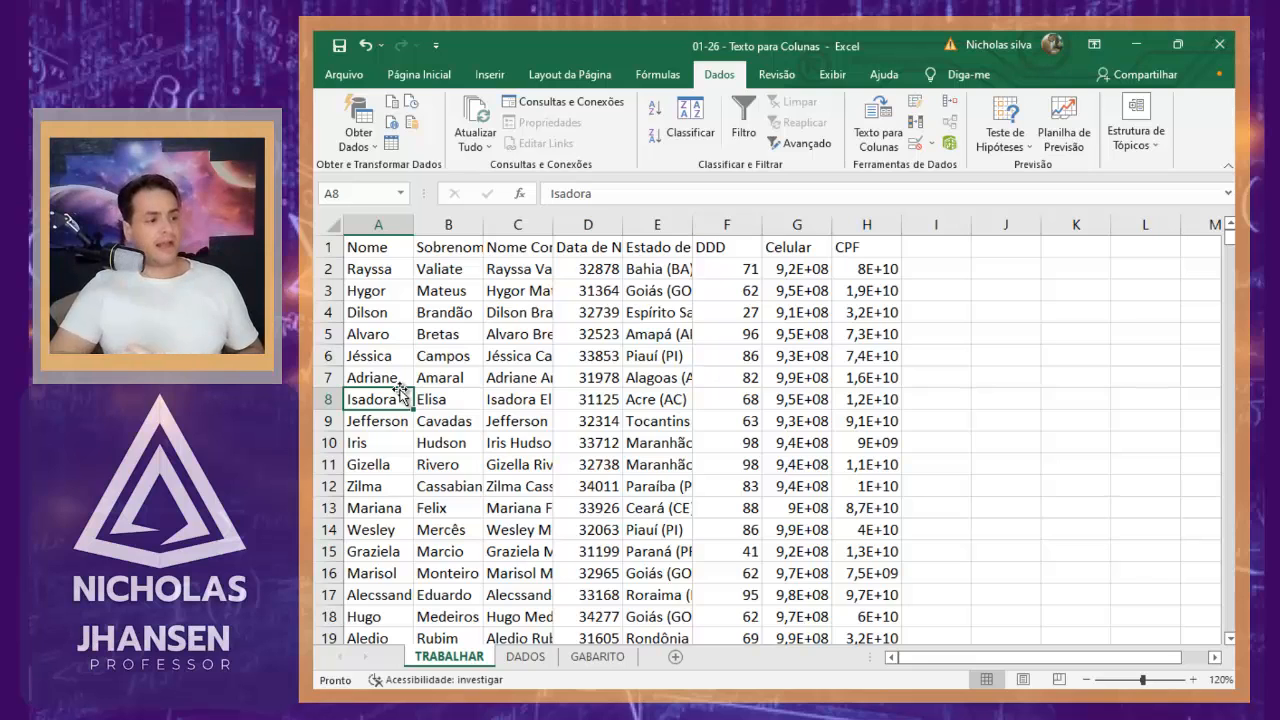
{"action": "key", "text": "ctrl+space"}
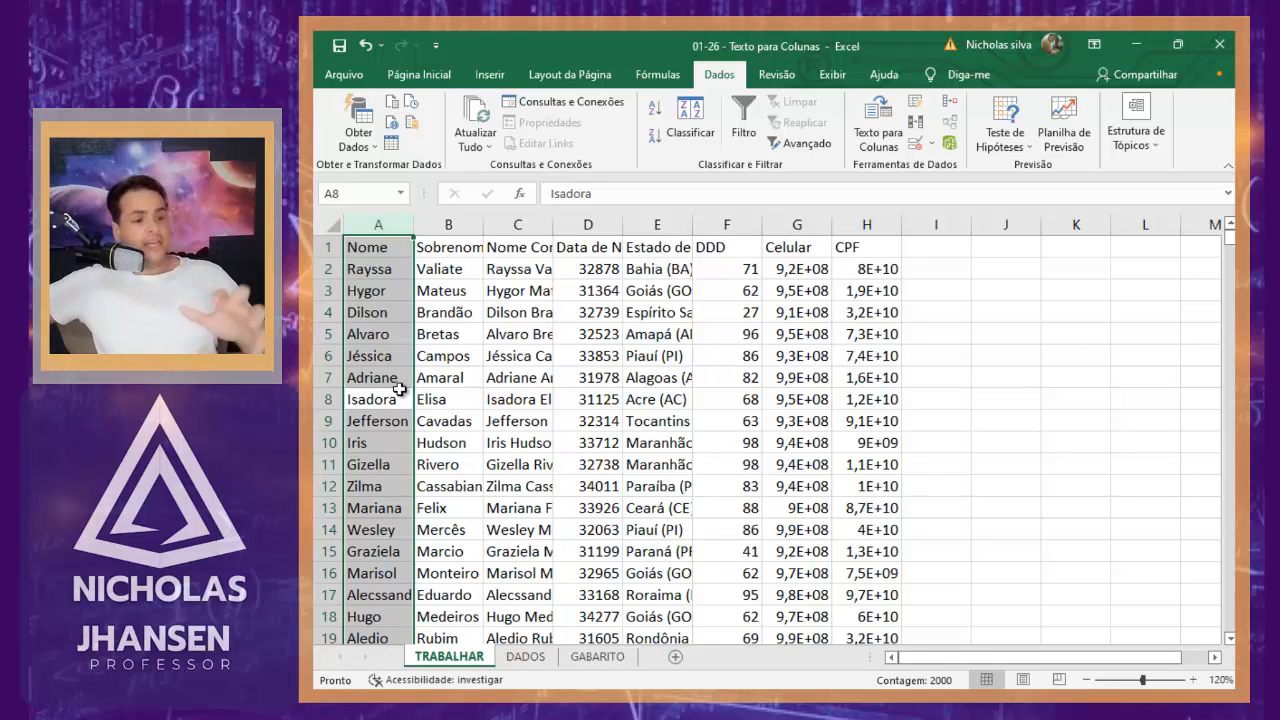
{"action": "key", "text": "ctrl+shift+Right"}
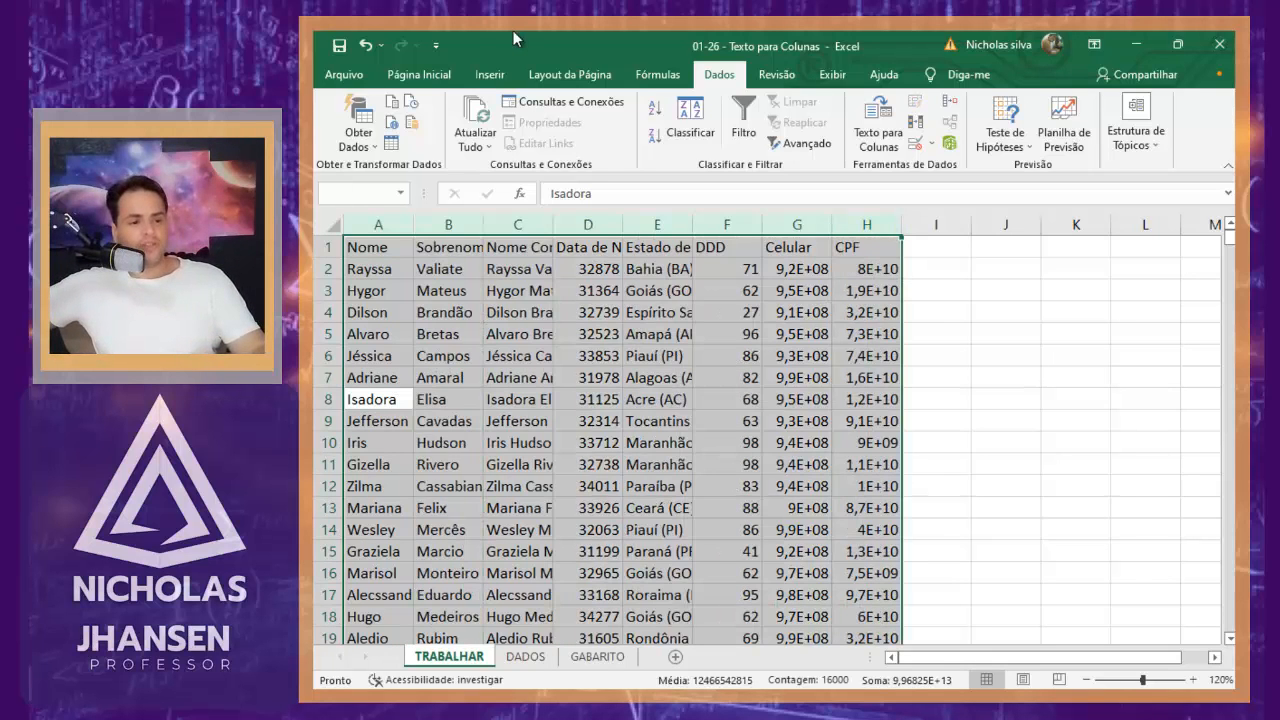
{"action": "double_click", "coordinate": [830, 231]}
{"action": "left_click", "coordinate": [830, 424]}
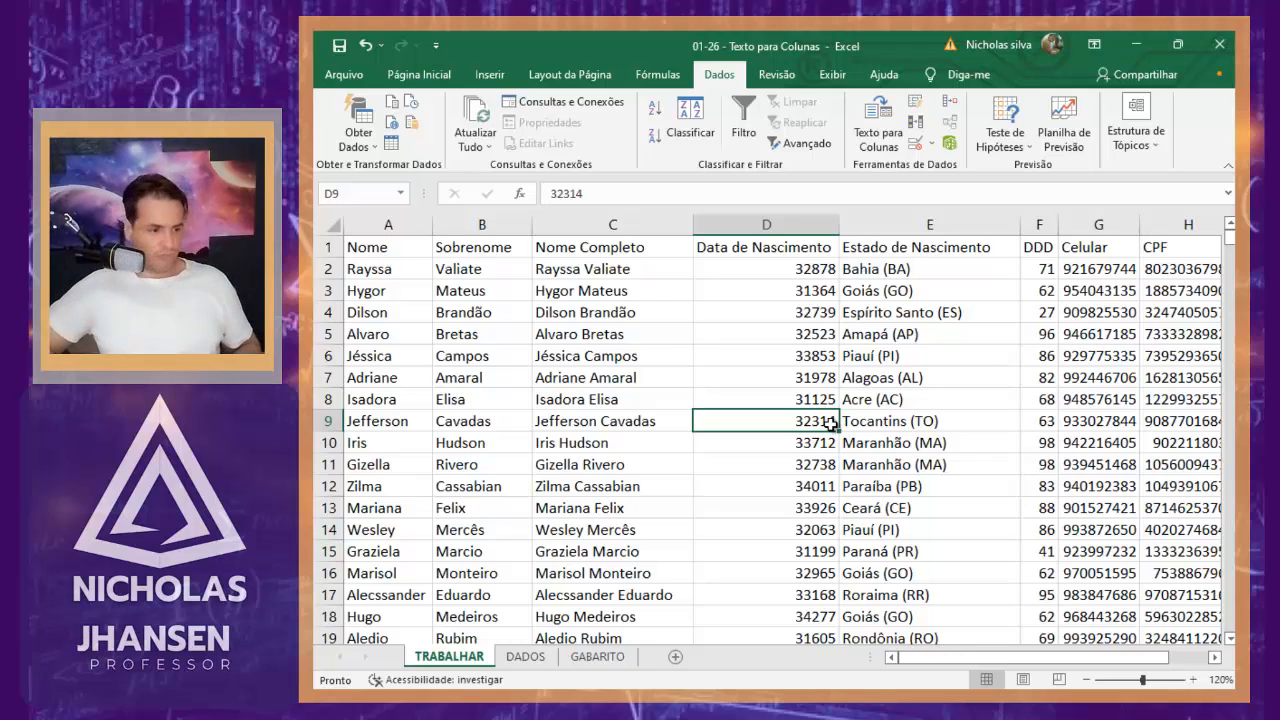
Compare the split columns on TRABALHAR with the comma-separated records on the DADOS sheet, and return to the first column of TRABALHAR
{"action": "key", "text": "ctrl+Page_Down"}
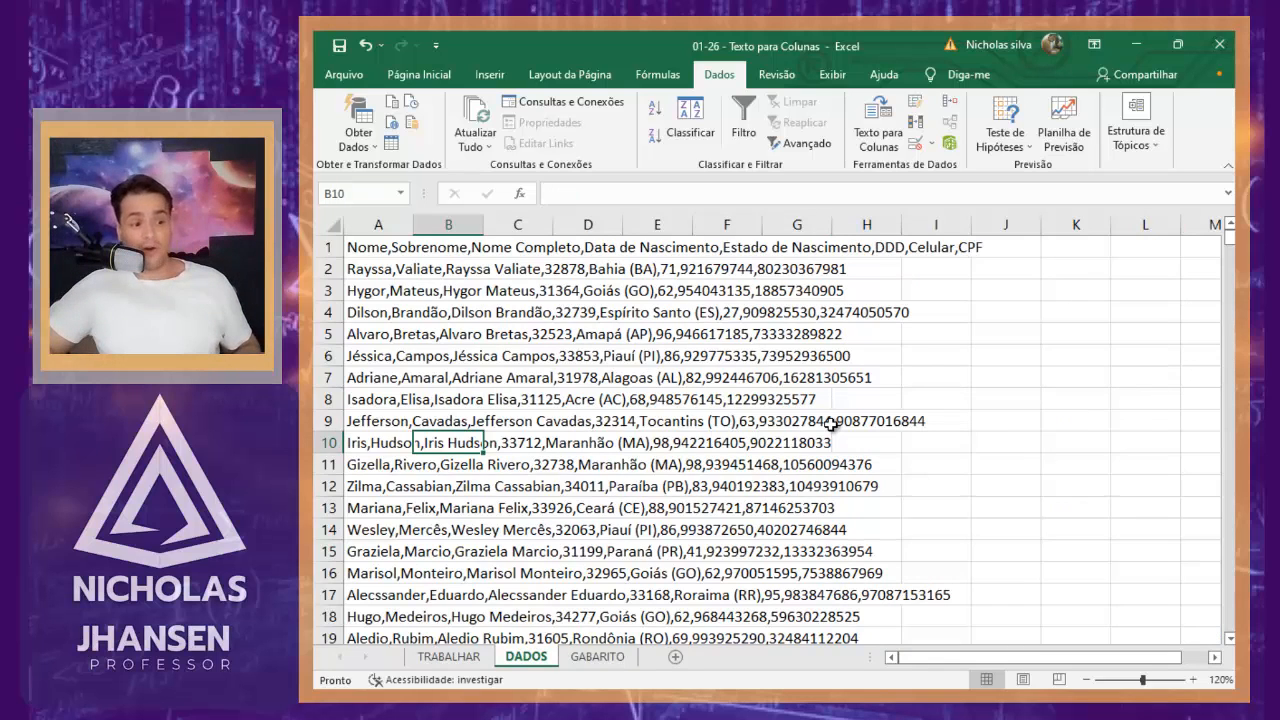
{"action": "key", "text": "ctrl+Page_Up"}
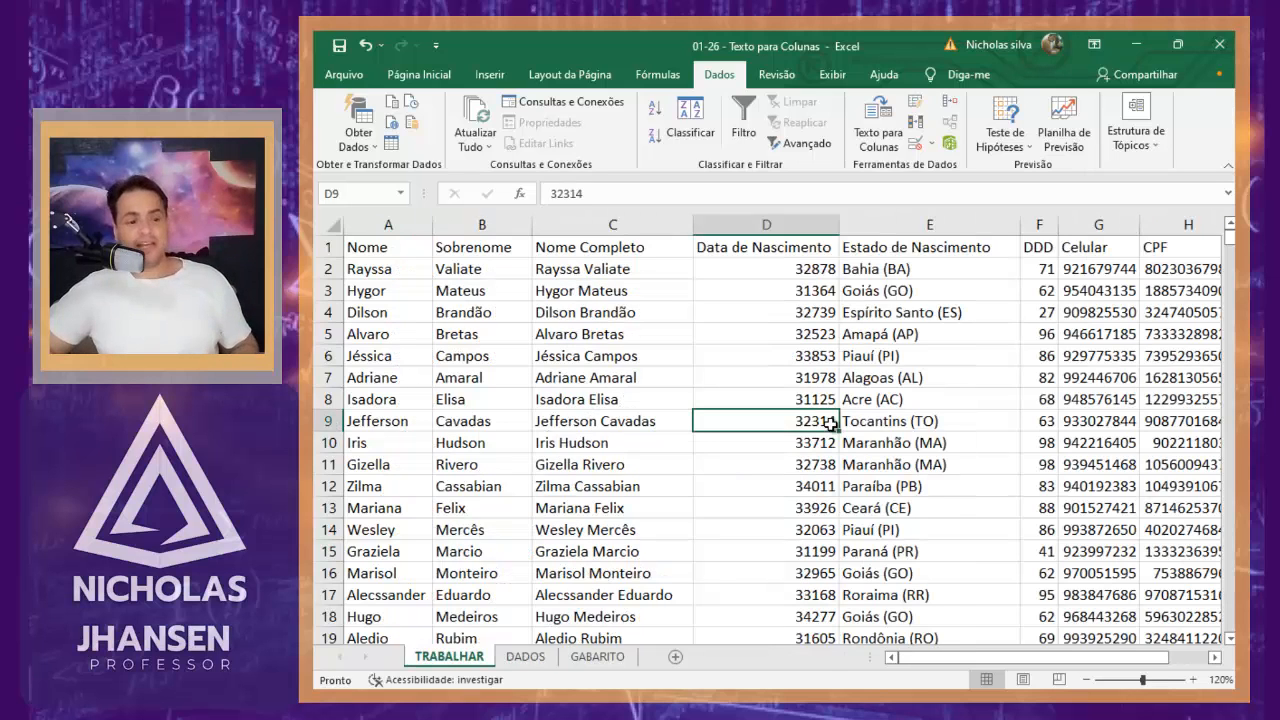
{"action": "key", "text": "Left"}
{"action": "key", "text": "Left"}
{"action": "key", "text": "Left"}
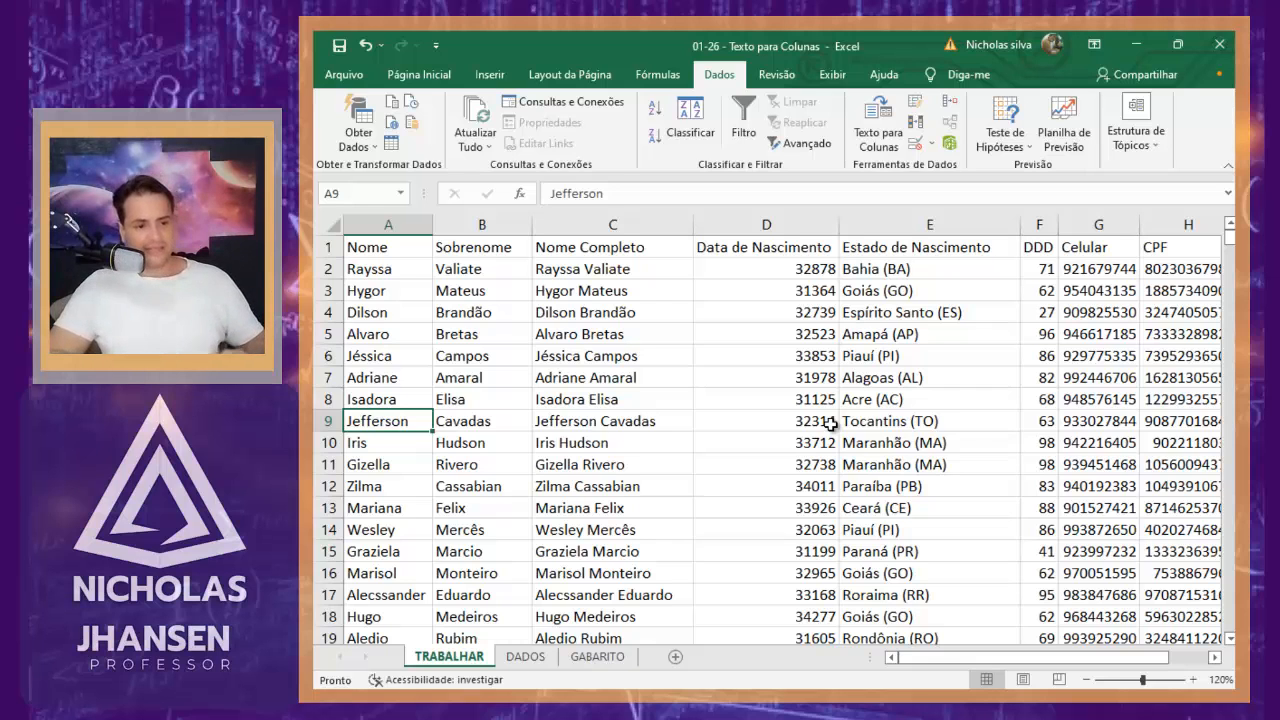
Format A1:H2000 as a table with headers, using the blue style in the first row of the Média group
{"action": "key", "text": "ctrl+a"}
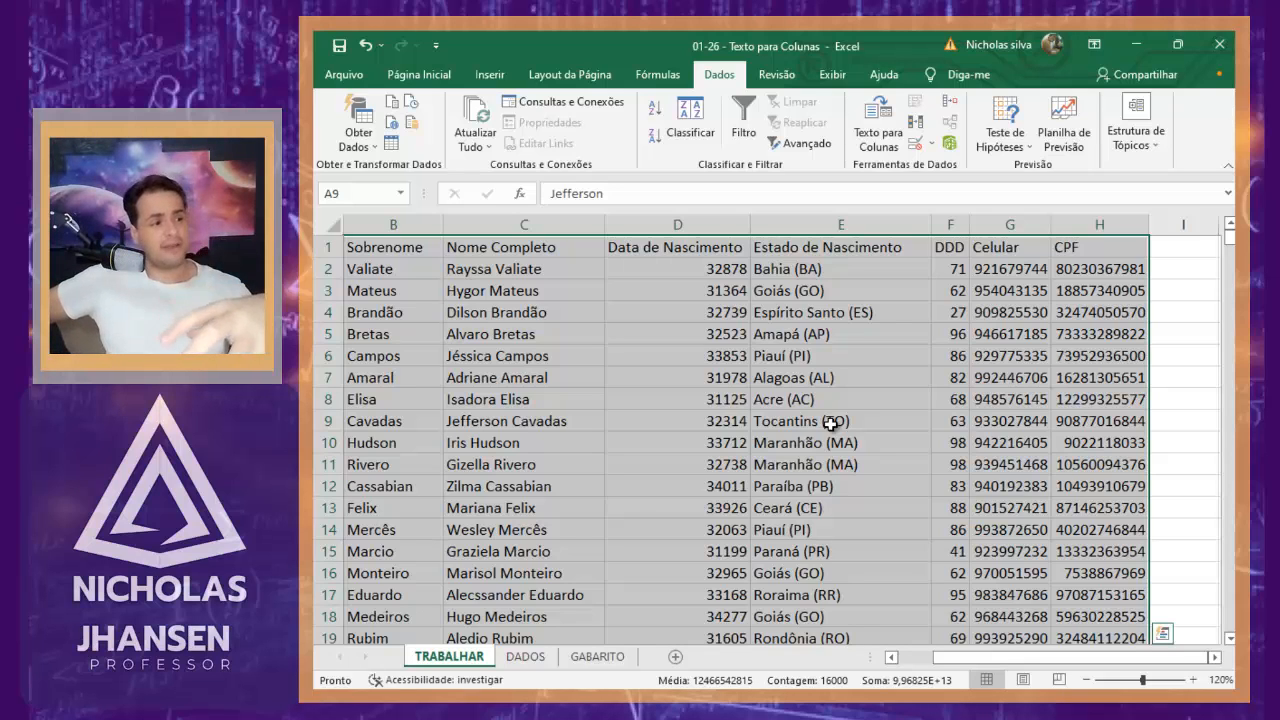
{"action": "left_click", "coordinate": [430, 72]}
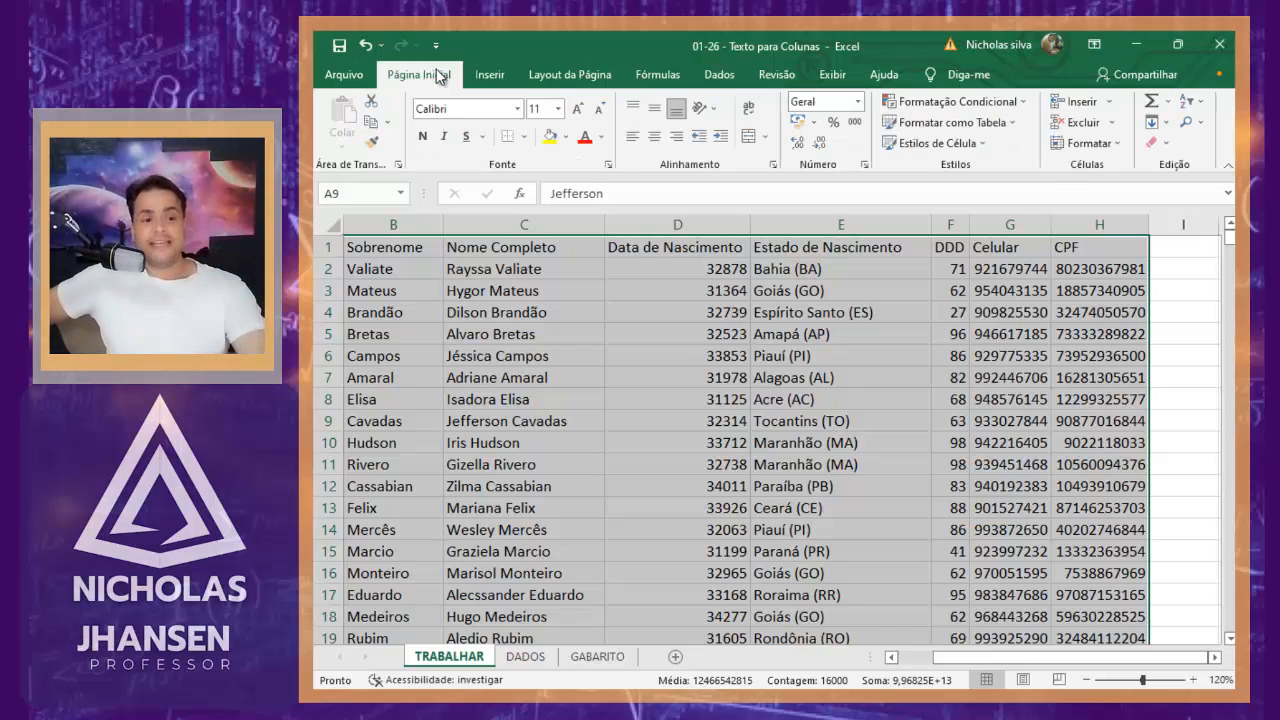
{"action": "left_click", "coordinate": [999, 125]}
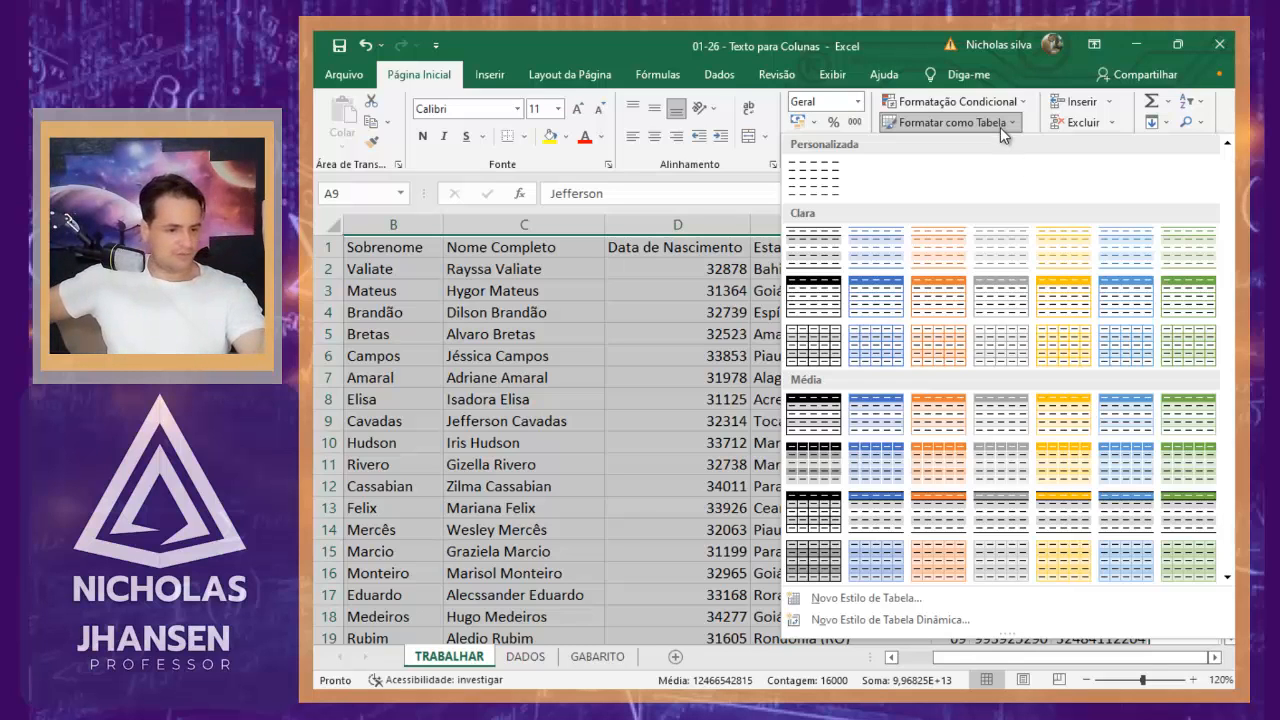
{"action": "left_click", "coordinate": [872, 425]}
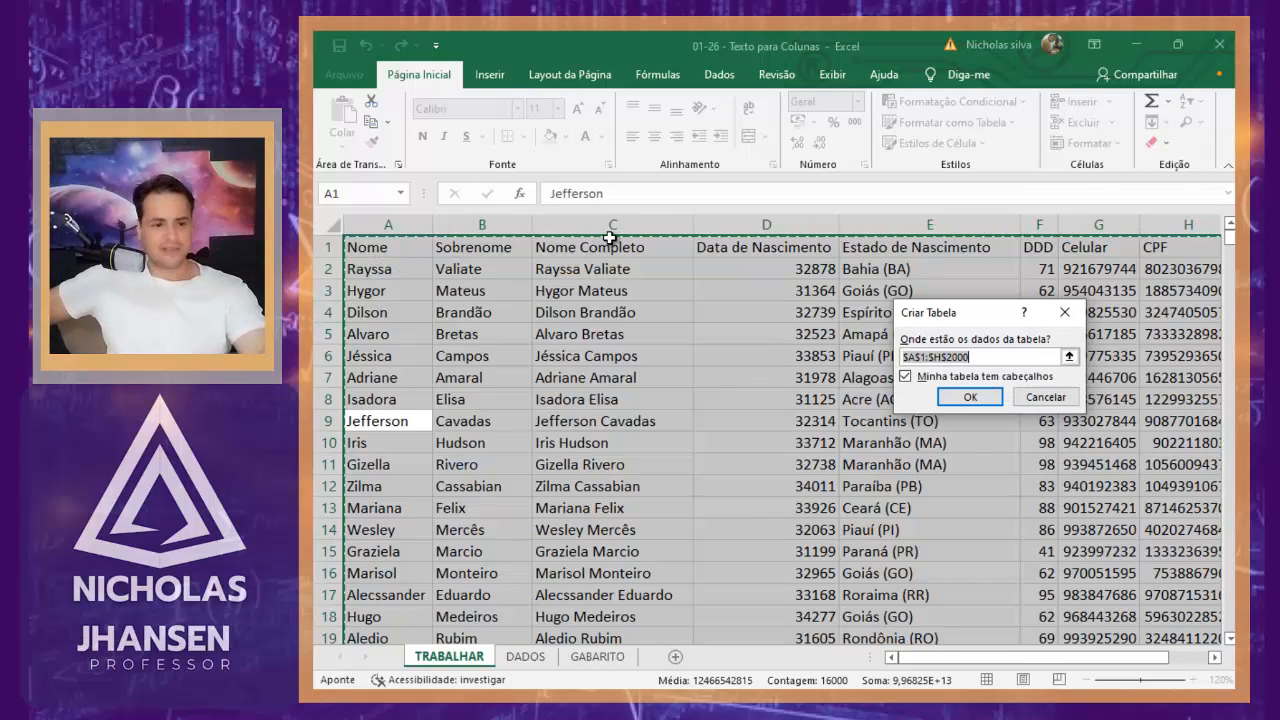
{"action": "left_click", "coordinate": [985, 397]}
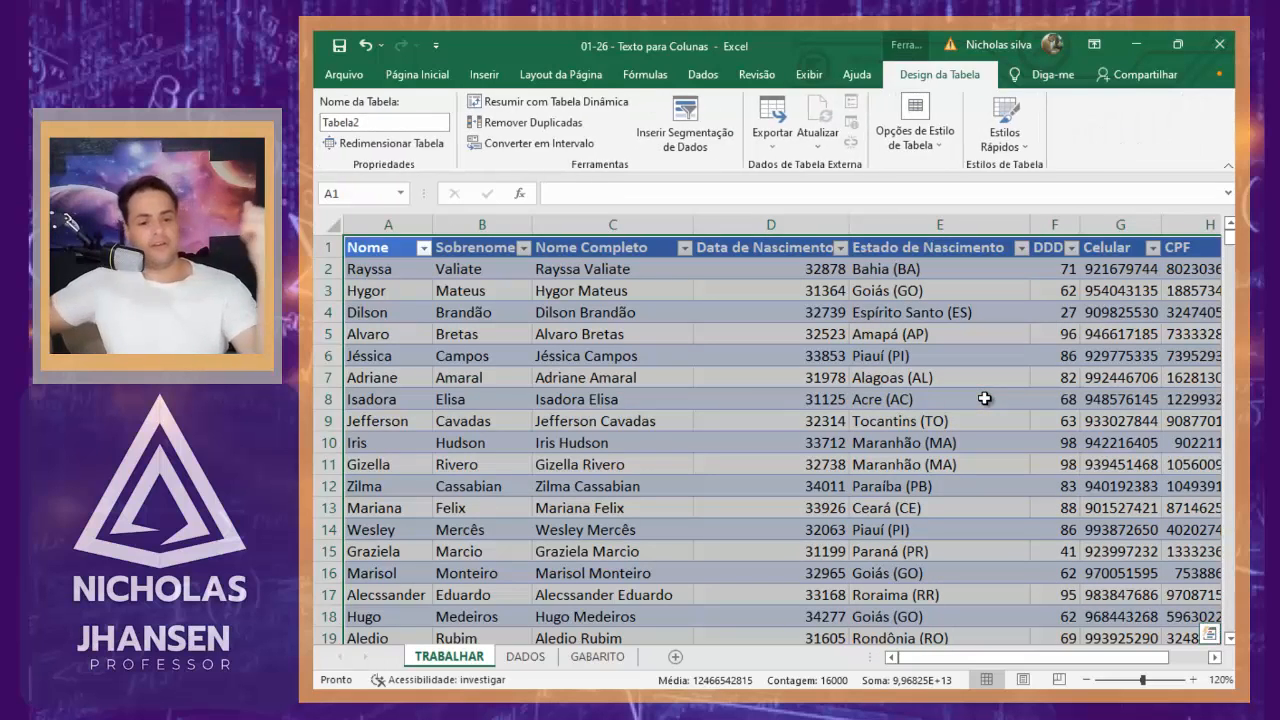
Examine the new table's columns across to CPF and the name columns' headers, returning to cell A1
{"action": "left_click", "coordinate": [874, 370]}
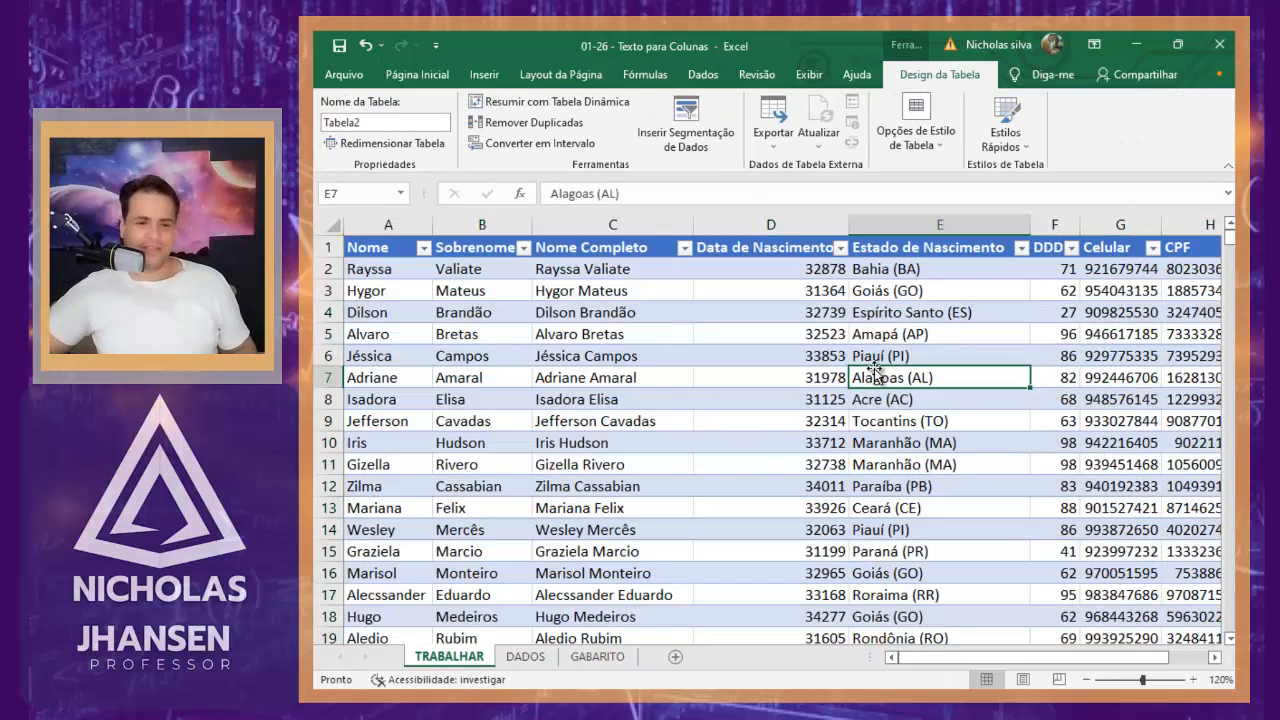
{"action": "key", "text": "Right"}
{"action": "key", "text": "Right"}
{"action": "key", "text": "Right"}
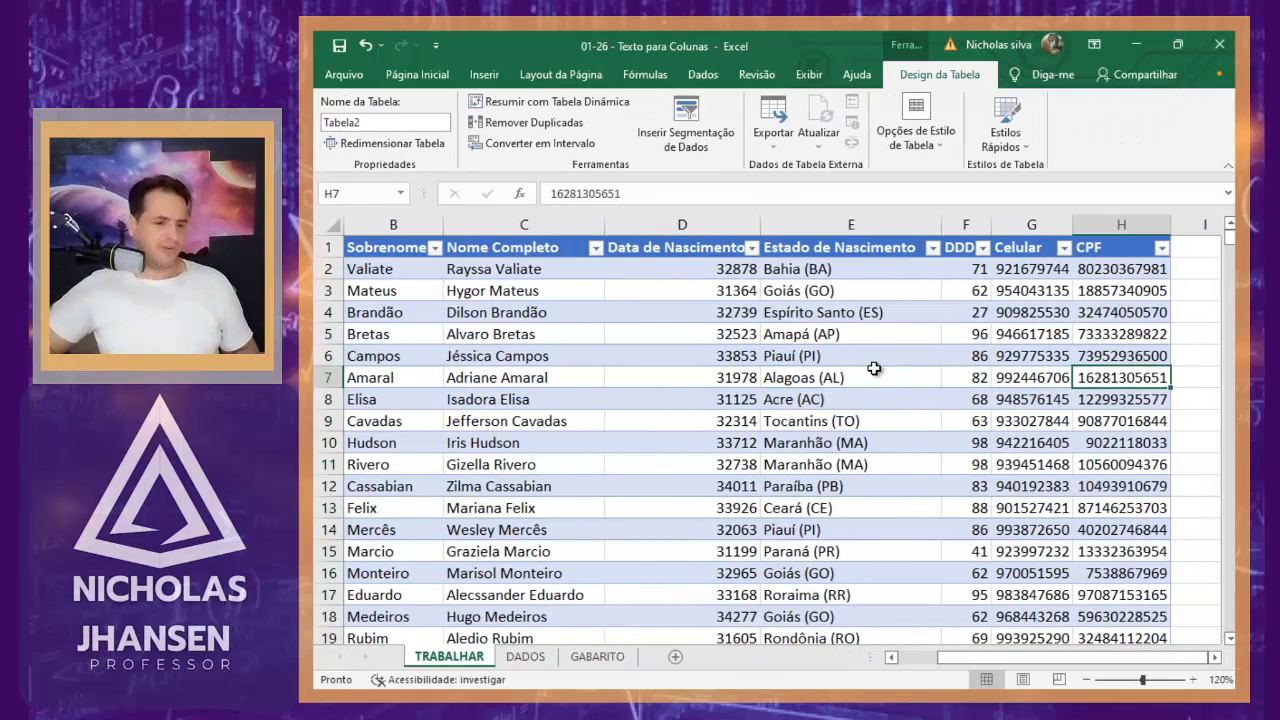
{"action": "key", "text": "Home"}
{"action": "key", "text": "Up"}
{"action": "key", "text": "Up"}
{"action": "key", "text": "Up"}
{"action": "key", "text": "Up"}
{"action": "key", "text": "Up"}
{"action": "key", "text": "Up"}
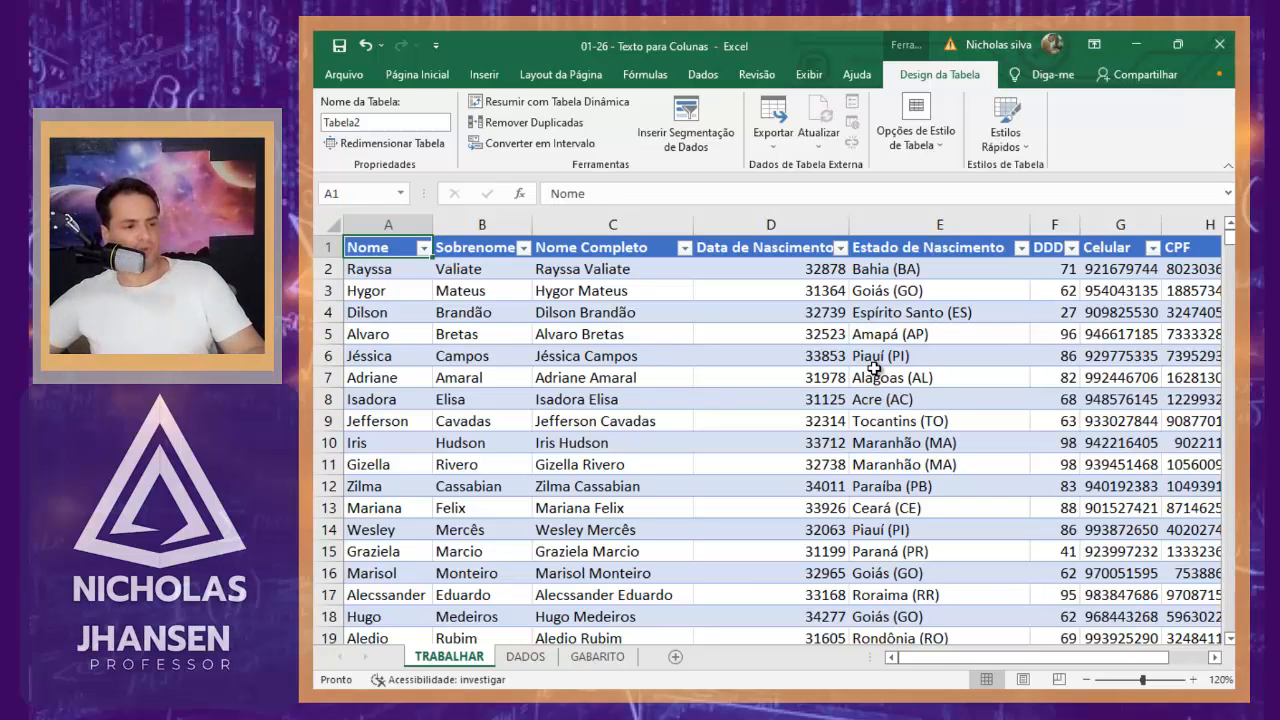
{"action": "key", "text": "Right"}
{"action": "key", "text": "Right"}
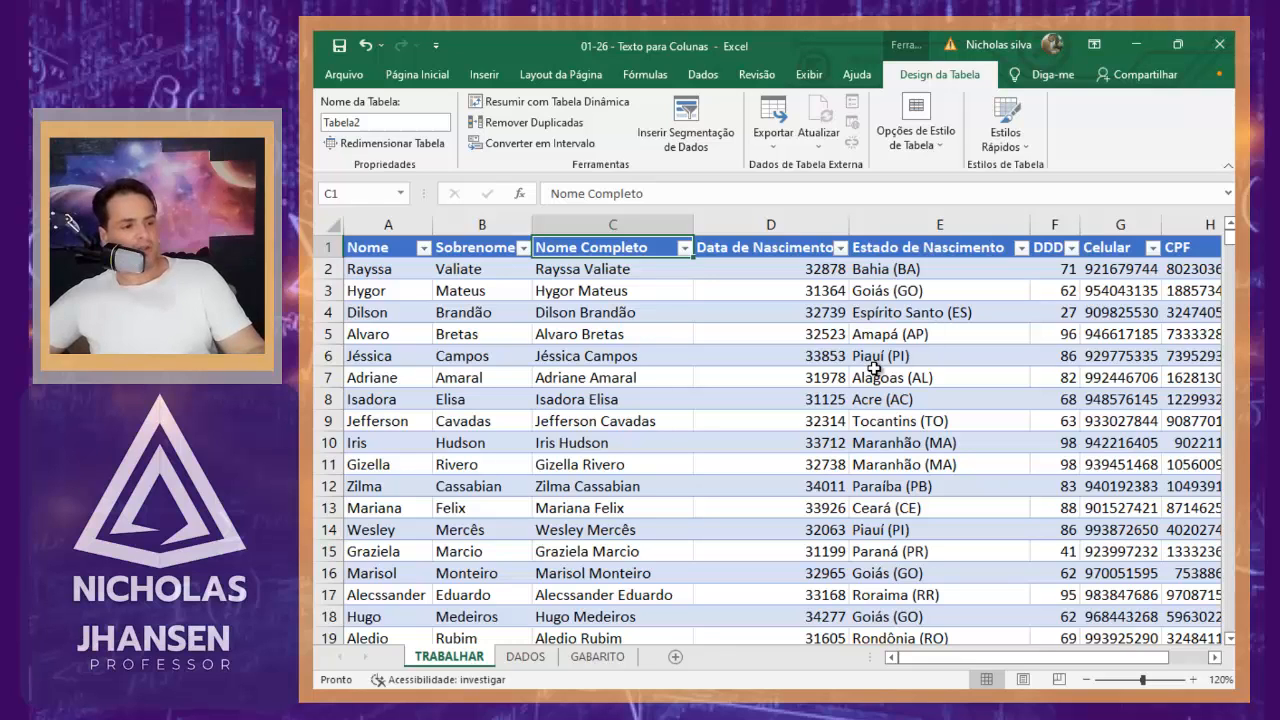
{"action": "key", "text": "Left"}
{"action": "key", "text": "Left"}
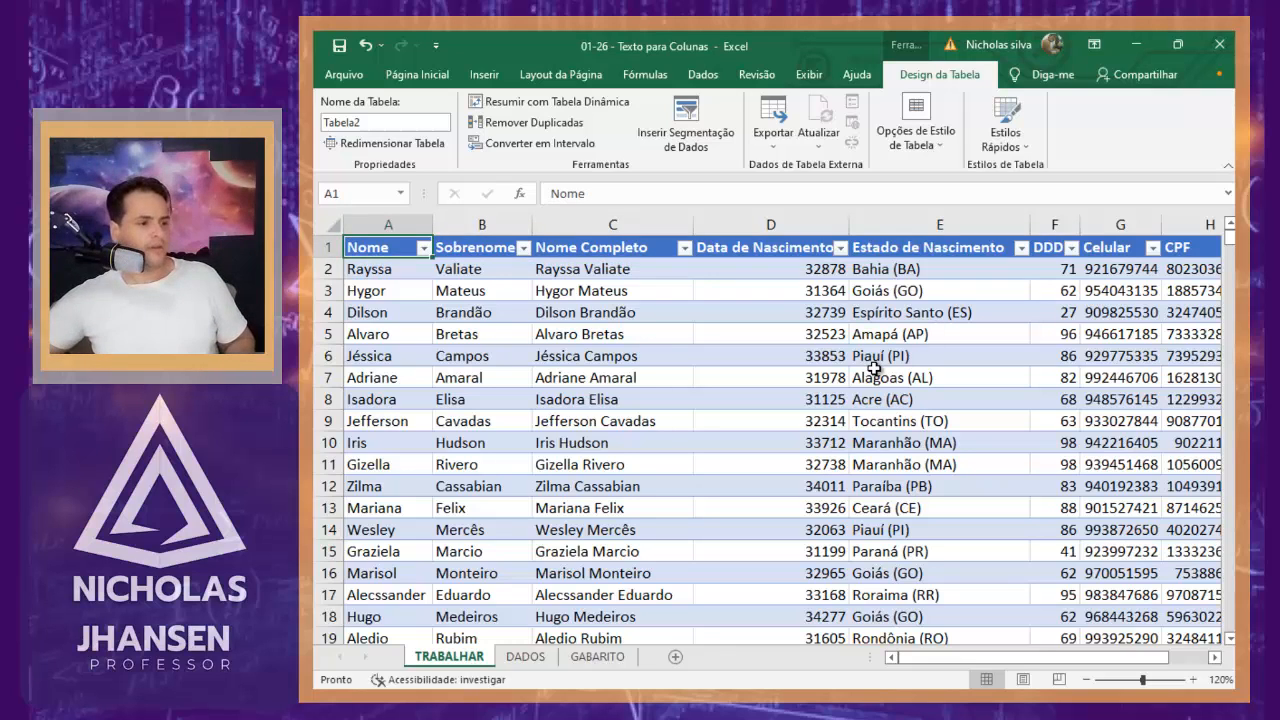
Delete the Nome and Sobrenome columns from the table
{"action": "key", "text": "ctrl+shift+Down"}
{"action": "key", "text": "shift+Right"}
{"action": "key", "text": "ctrl+minus"}
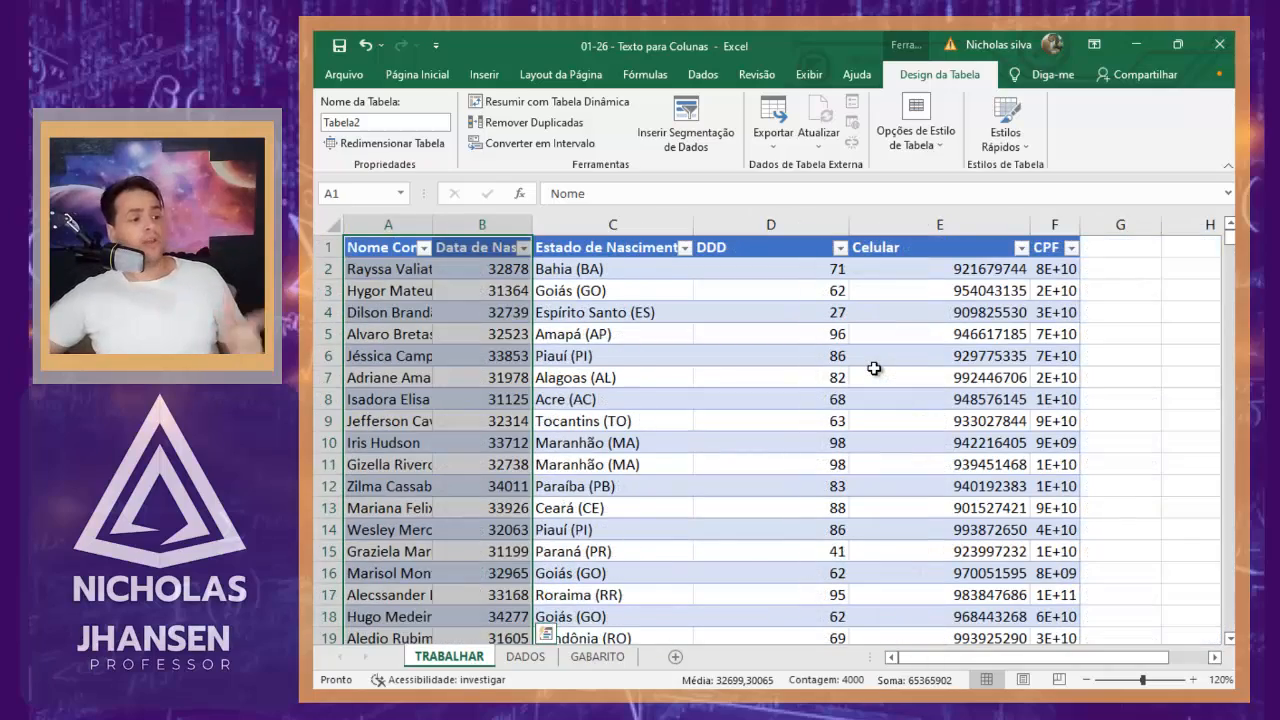
{"action": "key", "text": "Right"}
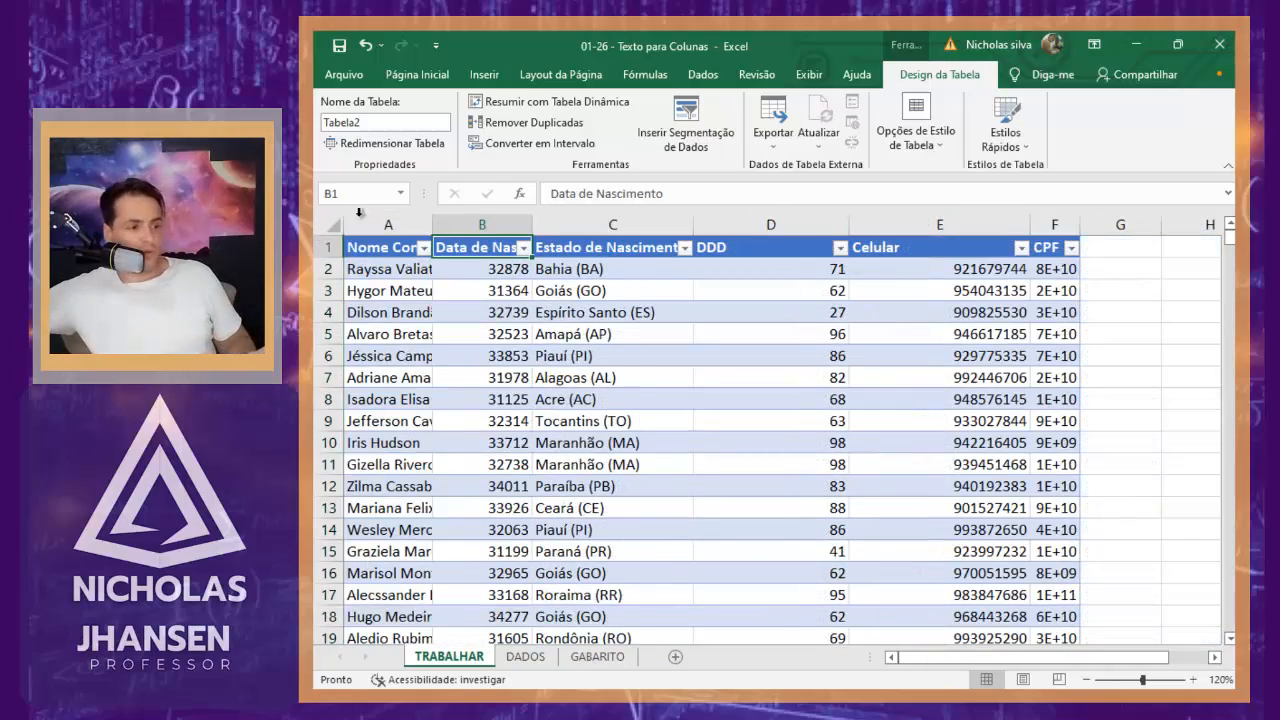
AutoFit the widths of the Nome Completo and Data de Nascimento columns to their contents
{"action": "double_click", "coordinate": [432, 225]}
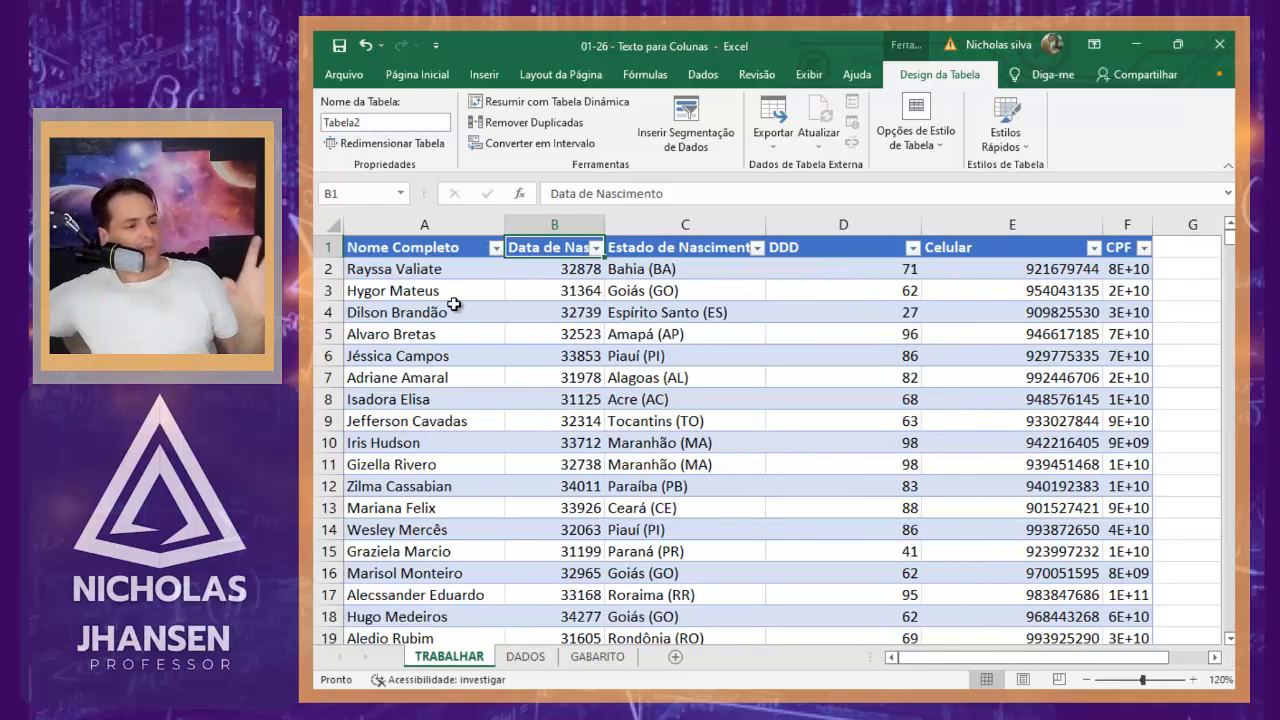
{"action": "left_click", "coordinate": [556, 318]}
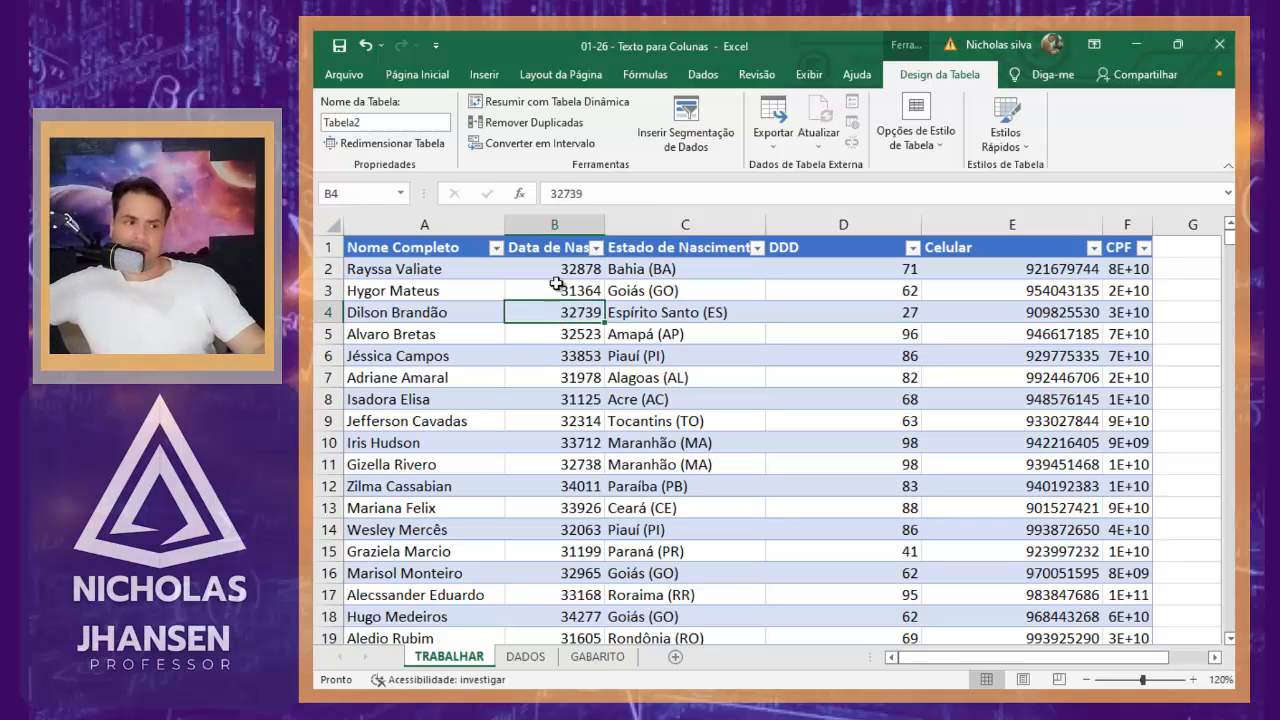
{"action": "double_click", "coordinate": [605, 225]}
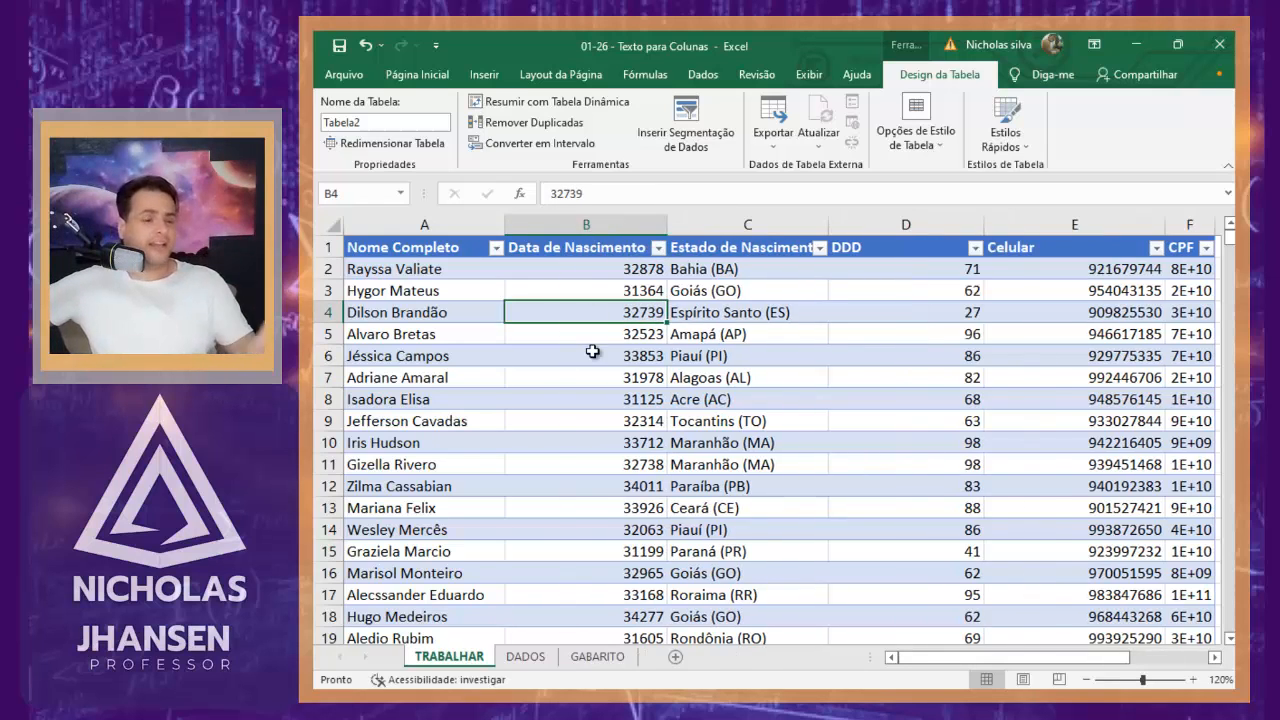
Apply the Data Abreviada number format to all values of the Data de Nascimento column, B2:B2000
{"action": "left_click", "coordinate": [593, 352]}
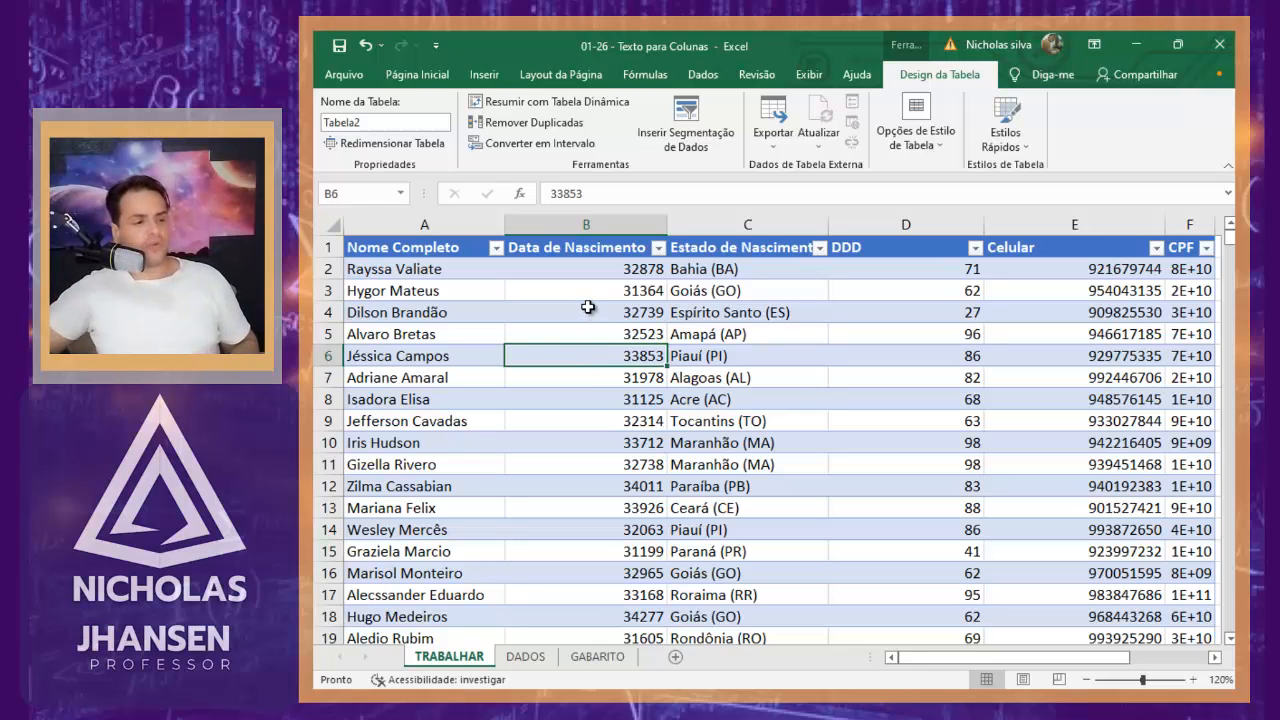
{"action": "key", "text": "ctrl+Up"}
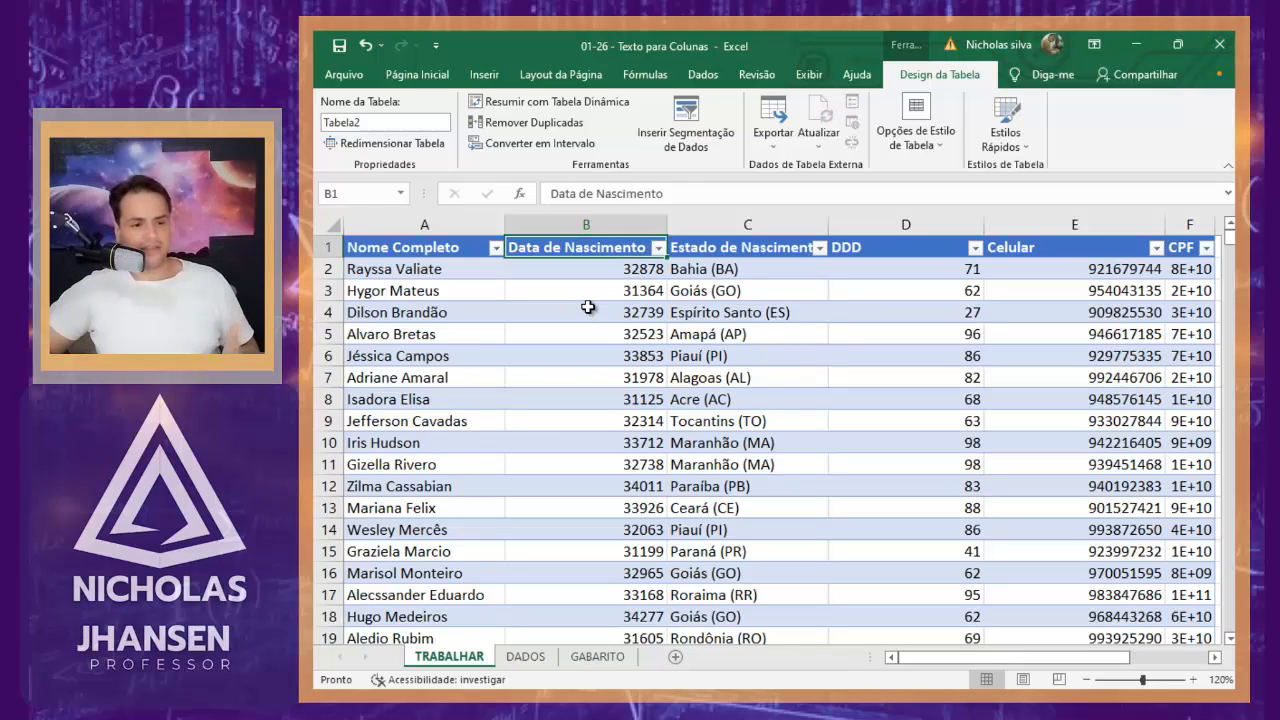
{"action": "key", "text": "Down"}
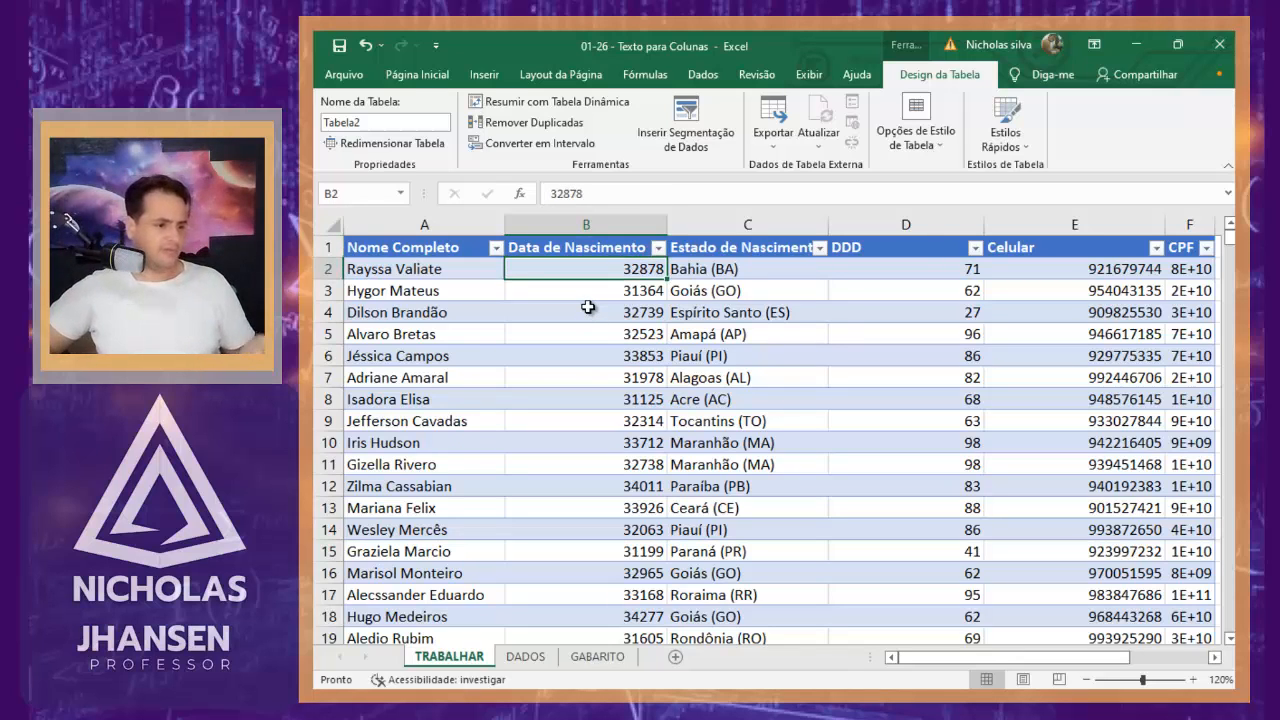
{"action": "key", "text": "ctrl+shift+Down"}
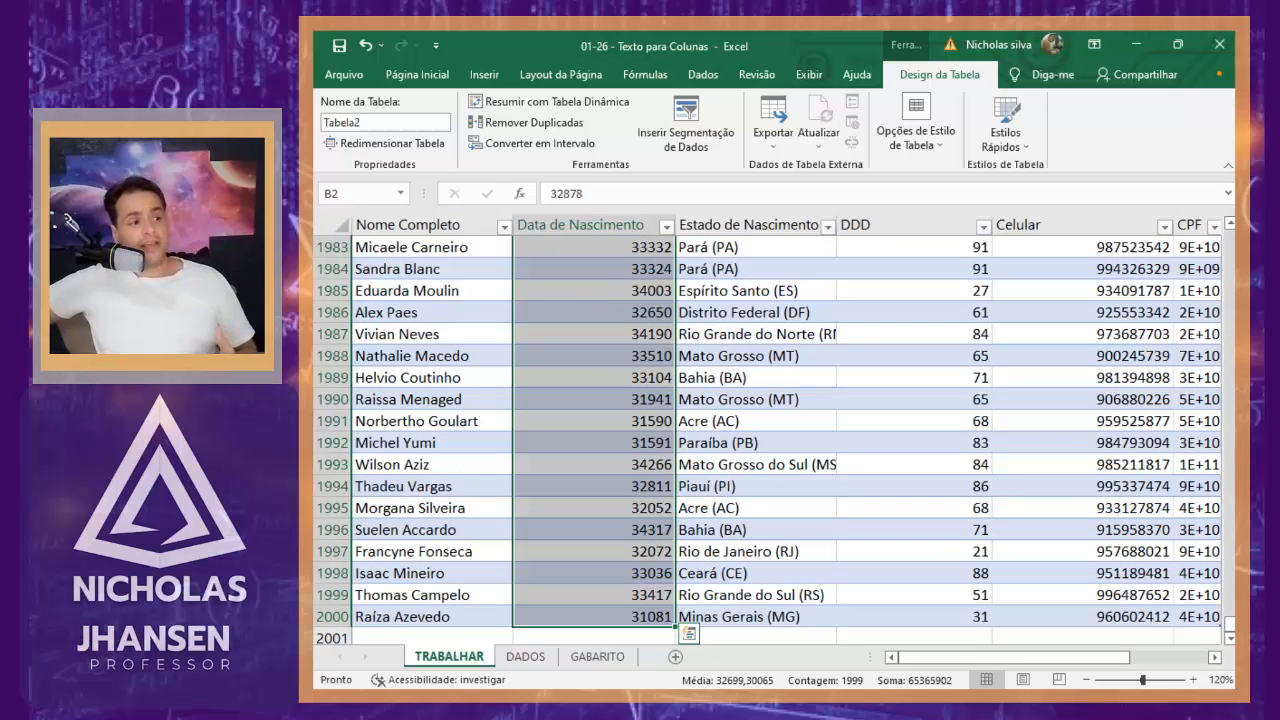
{"action": "left_click", "coordinate": [419, 76]}
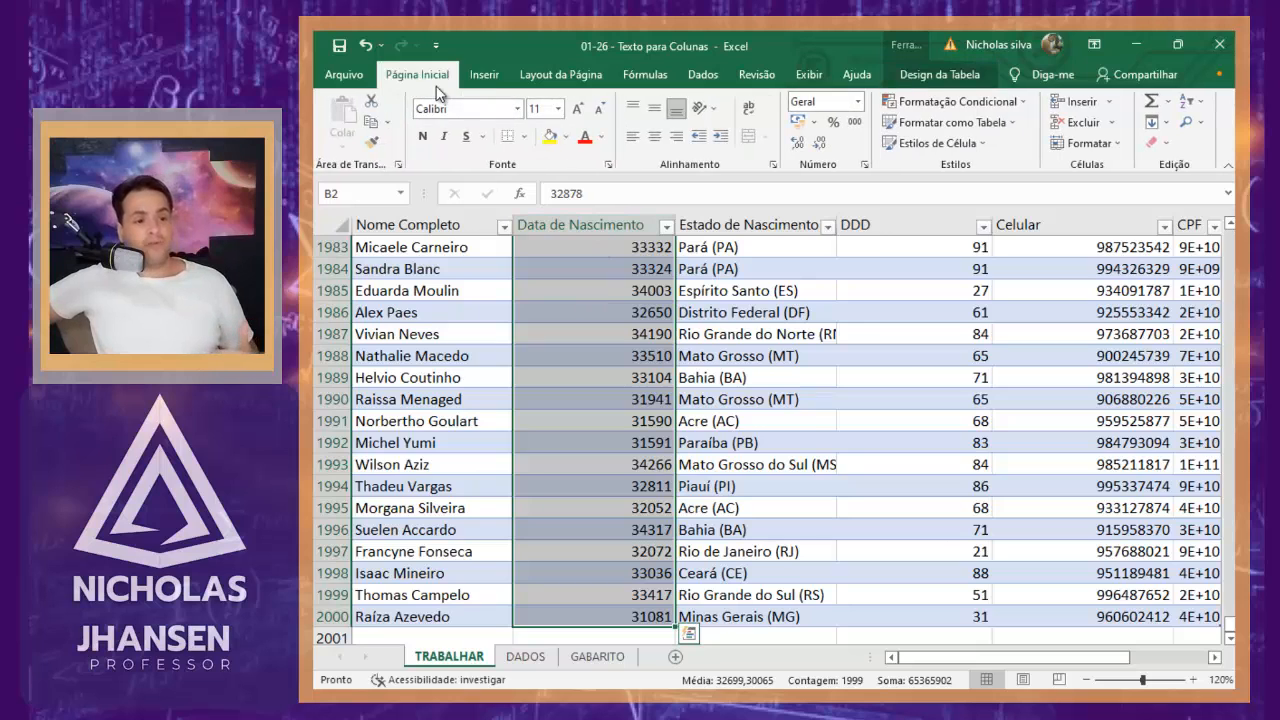
{"action": "left_click", "coordinate": [858, 102]}
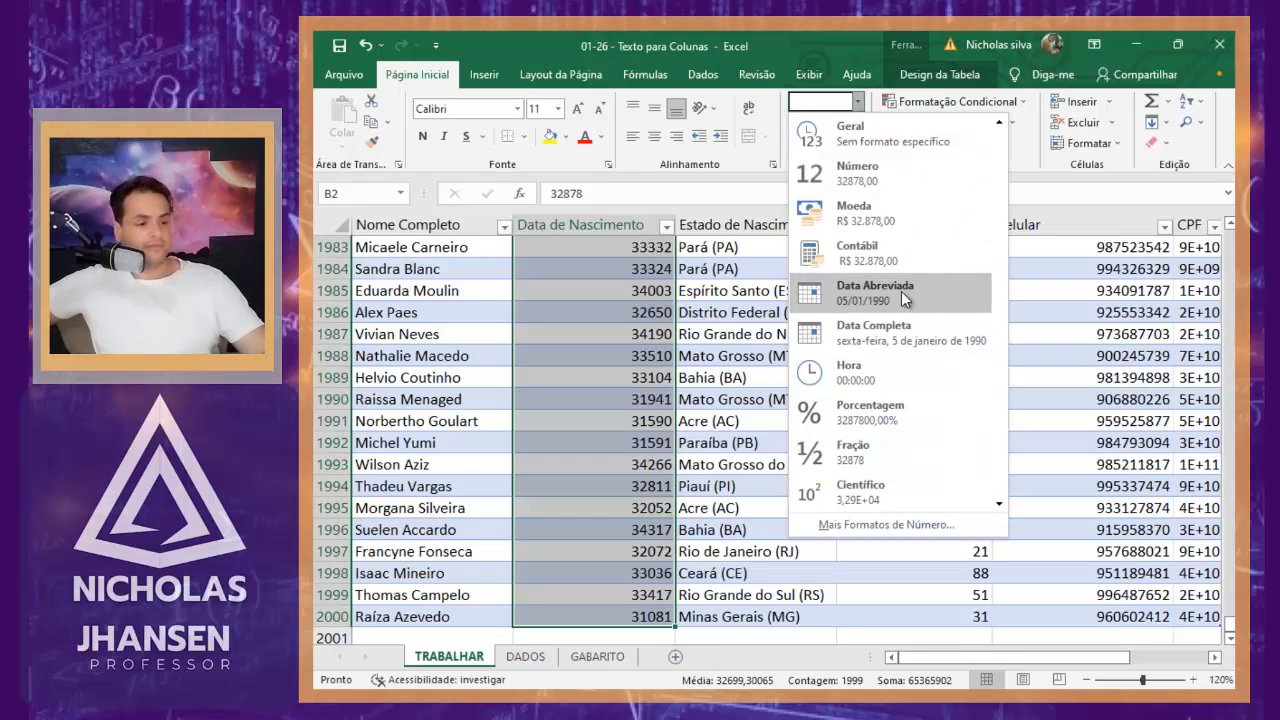
{"action": "left_click", "coordinate": [903, 297]}
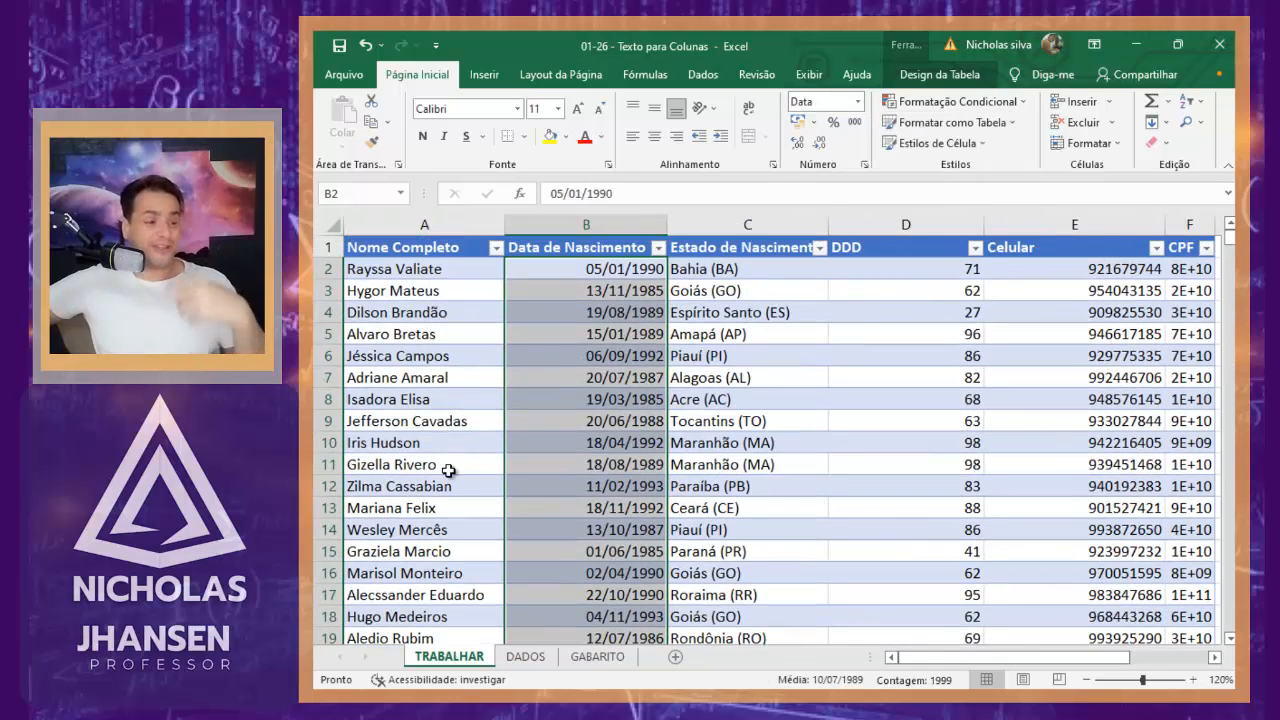
{"action": "left_click", "coordinate": [586, 392]}
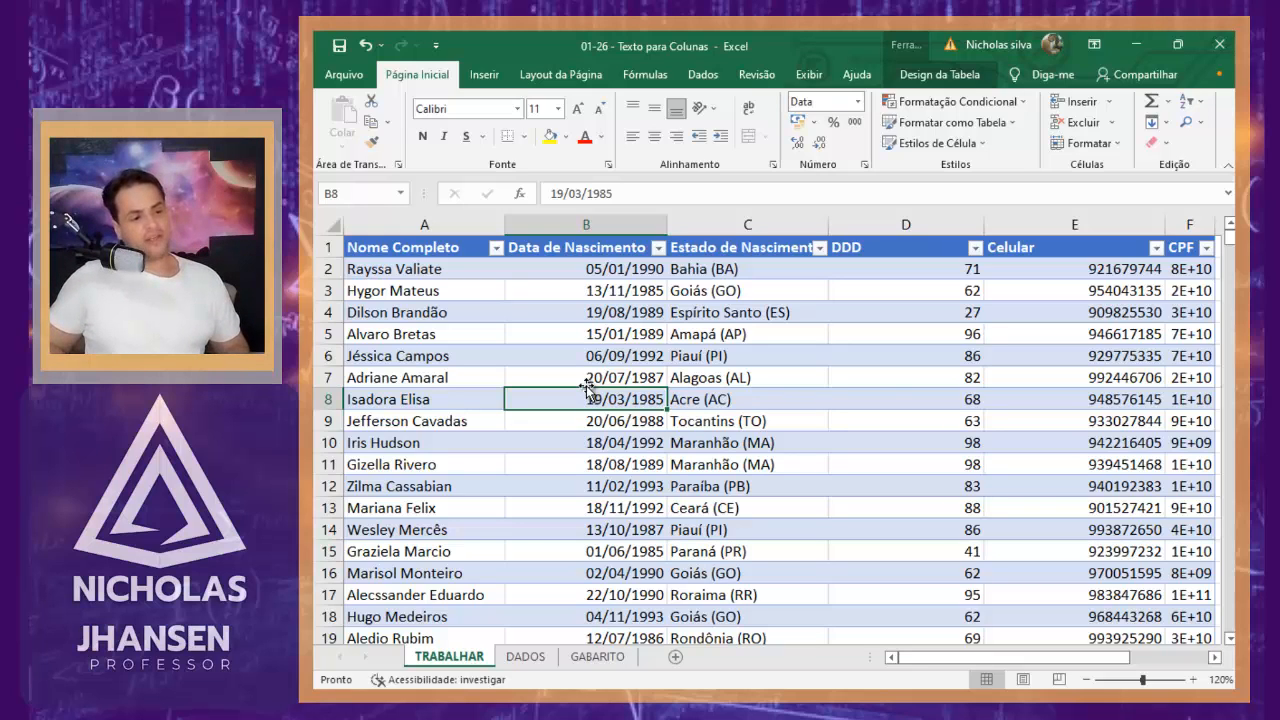
Insert two blank table columns between Estado de Nascimento and DDD
{"action": "key", "text": "Right"}
{"action": "key", "text": "Right"}
{"action": "key", "text": "Left"}
{"action": "key", "text": "Left"}
{"action": "key", "text": "Right"}
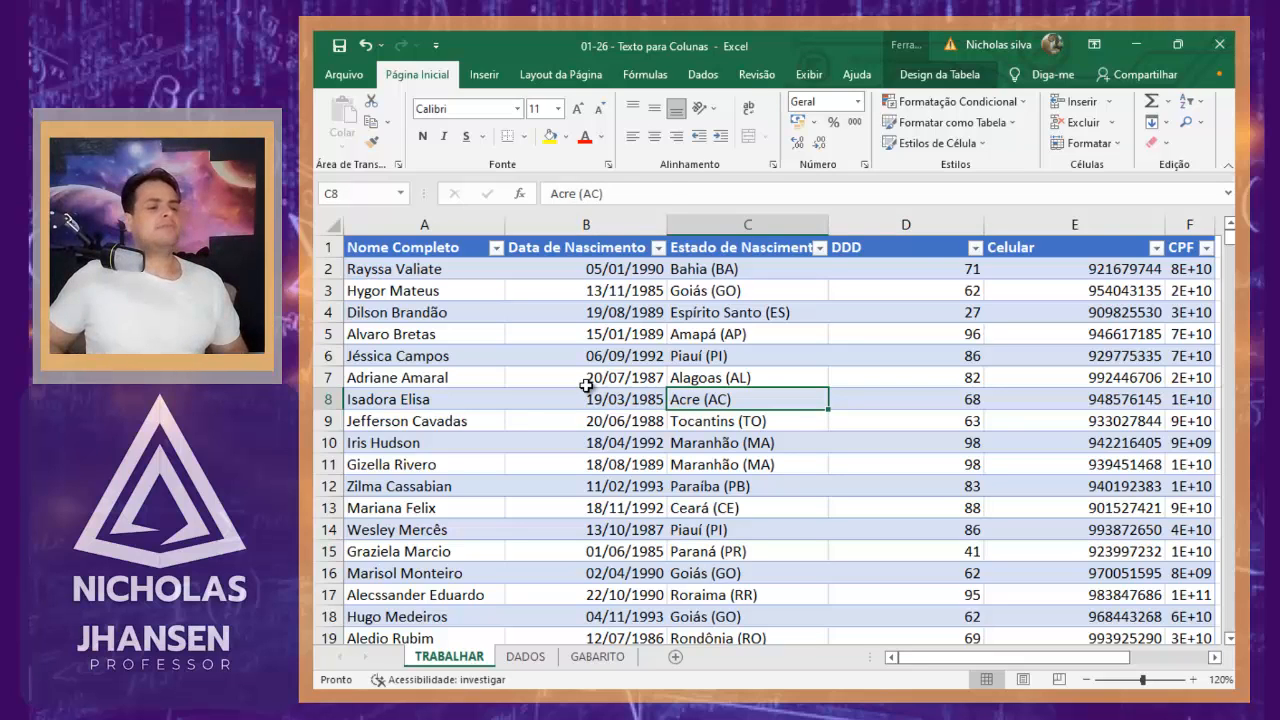
{"action": "key", "text": "ctrl+Up"}
{"action": "key", "text": "ctrl+Right"}
{"action": "key", "text": "Left"}
{"action": "key", "text": "Left"}
{"action": "key", "text": "Left"}
{"action": "key", "text": "Right"}
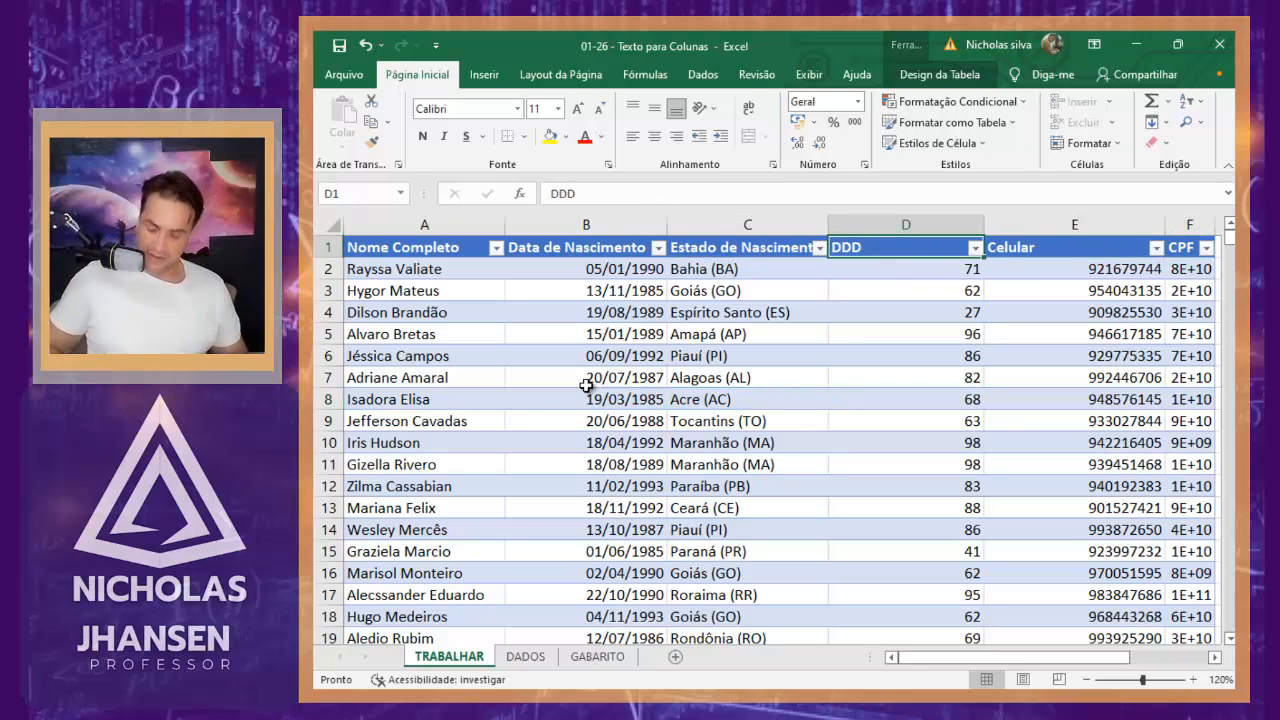
{"action": "key", "text": "ctrl+shift+Down"}
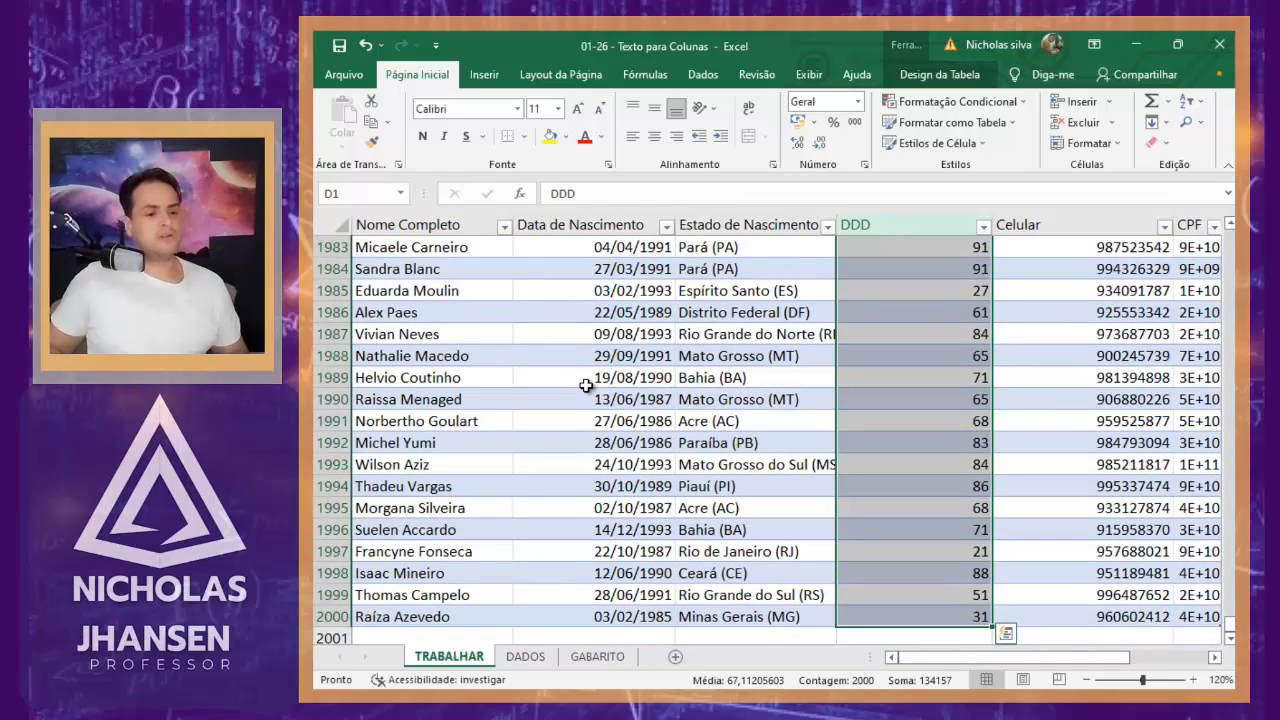
{"action": "key", "text": "ctrl+plus"}
{"action": "key", "text": "ctrl+plus"}
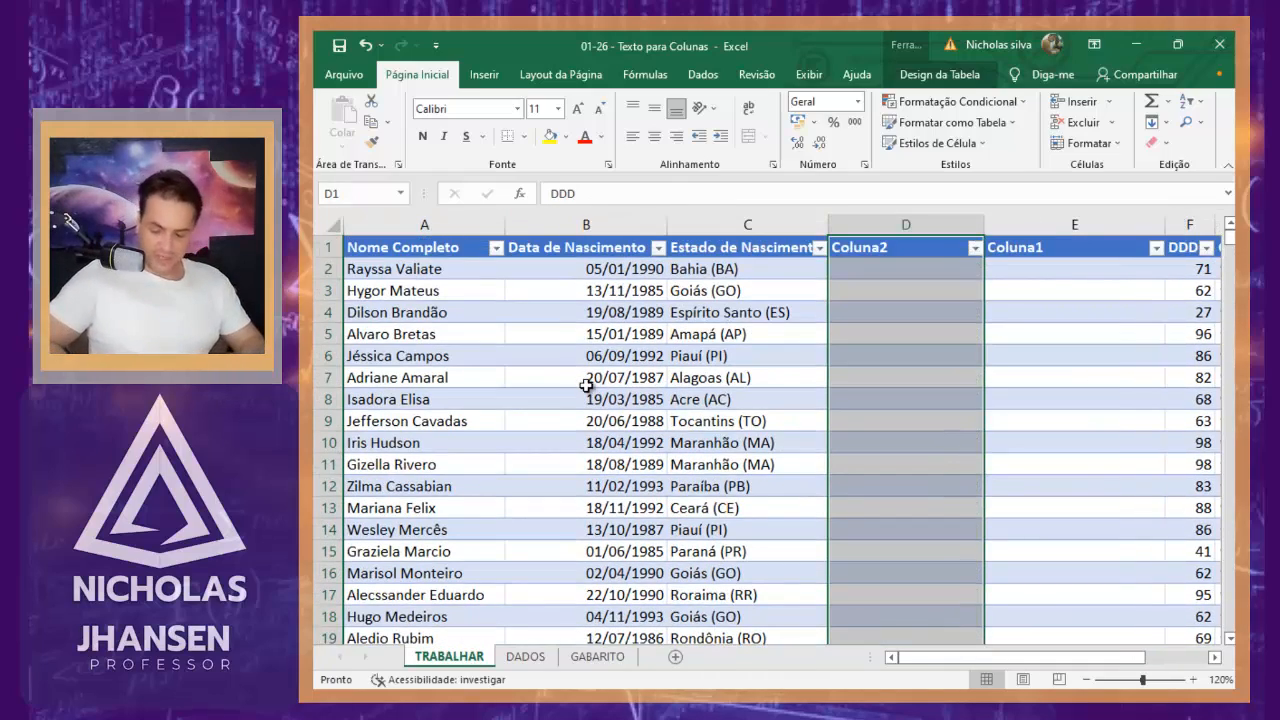
Rename the headers of the two blank columns in D1 and E1 as Estado and UF
{"action": "key", "text": "Up"}
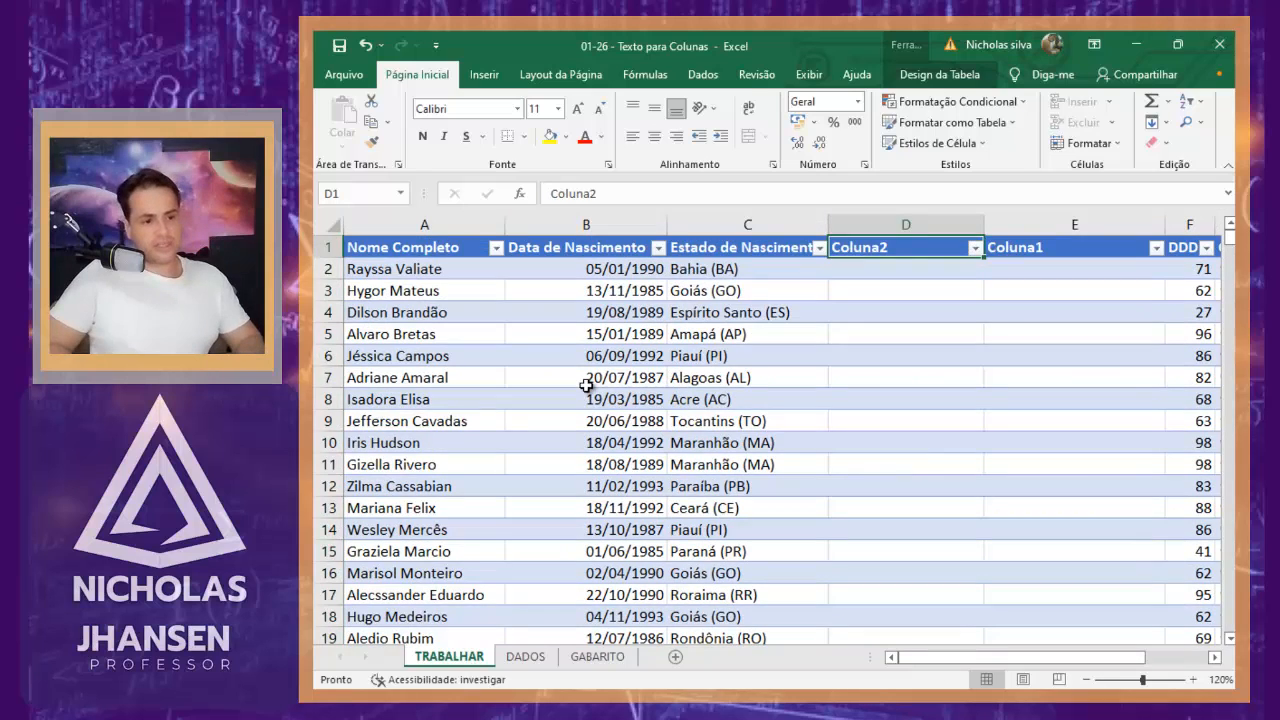
{"action": "type", "text": "Estado"}
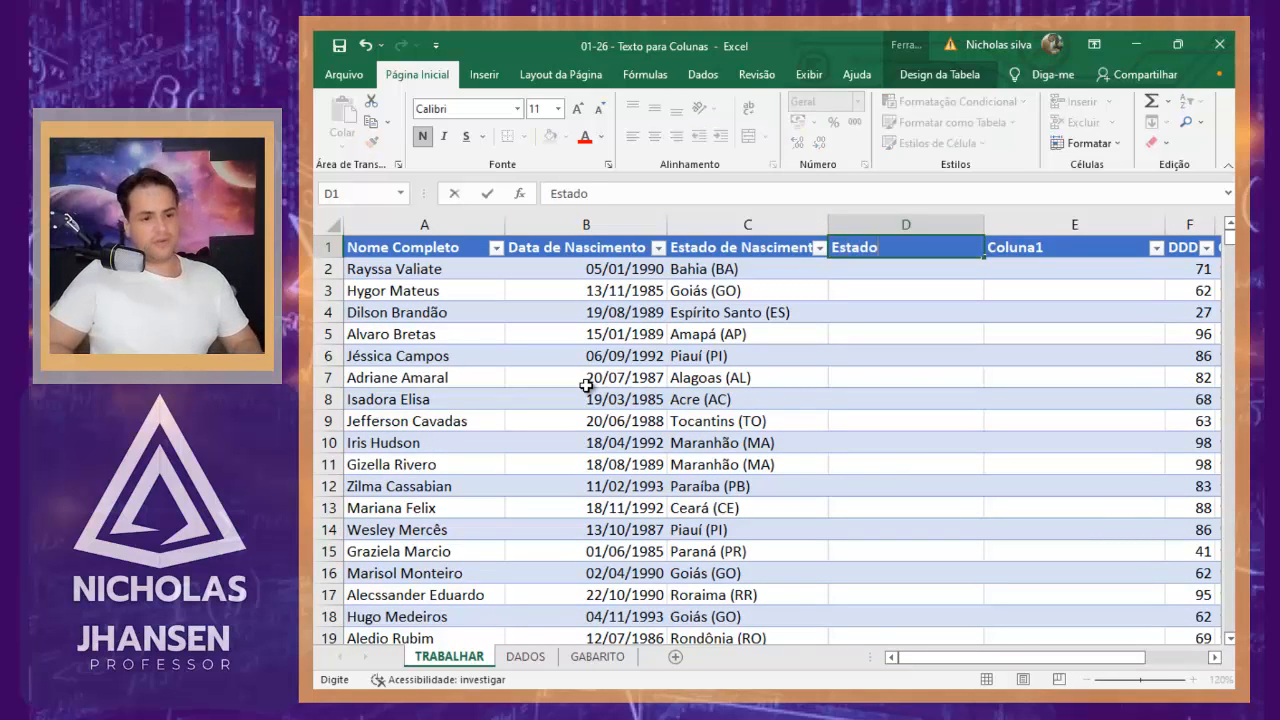
{"action": "key", "text": "Tab"}
{"action": "type", "text": "UF"}
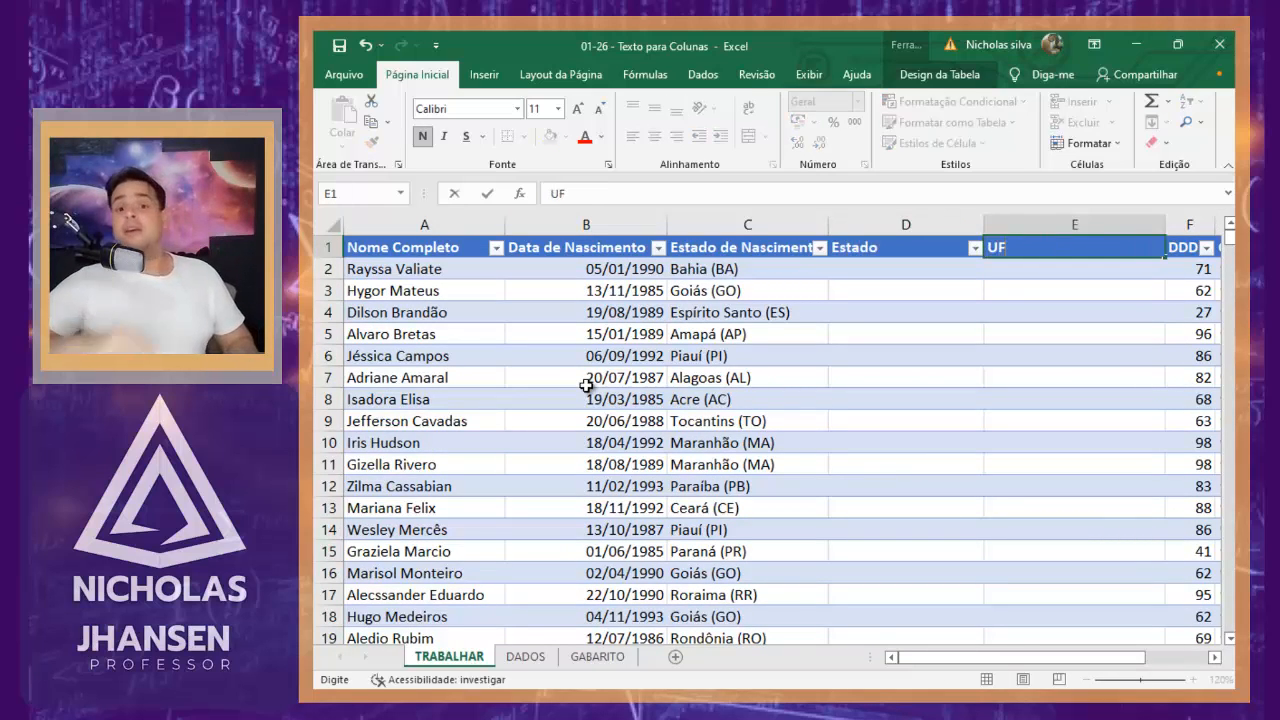
{"action": "key", "text": "Return"}
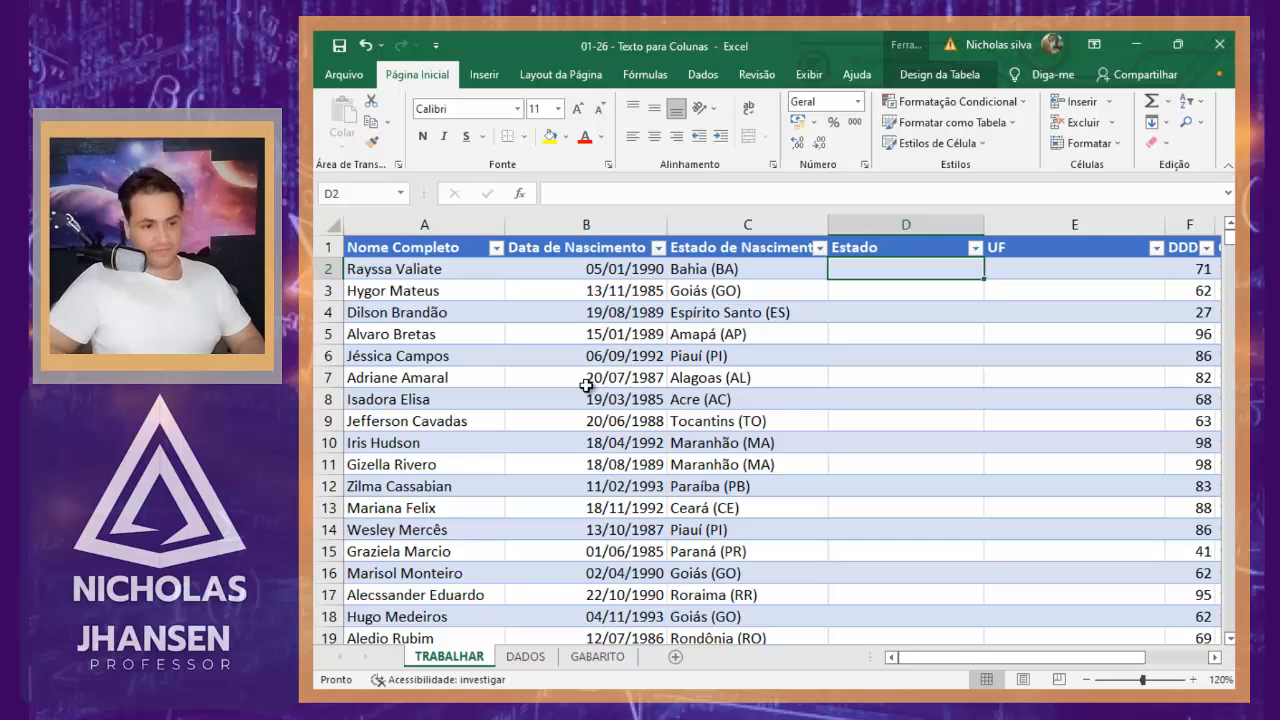
Fill the Estado column from D2 down with state names, entering Bahia and Goiás as examples and accepting the Flash Fill suggestion
{"action": "type", "text": "Bahia"}
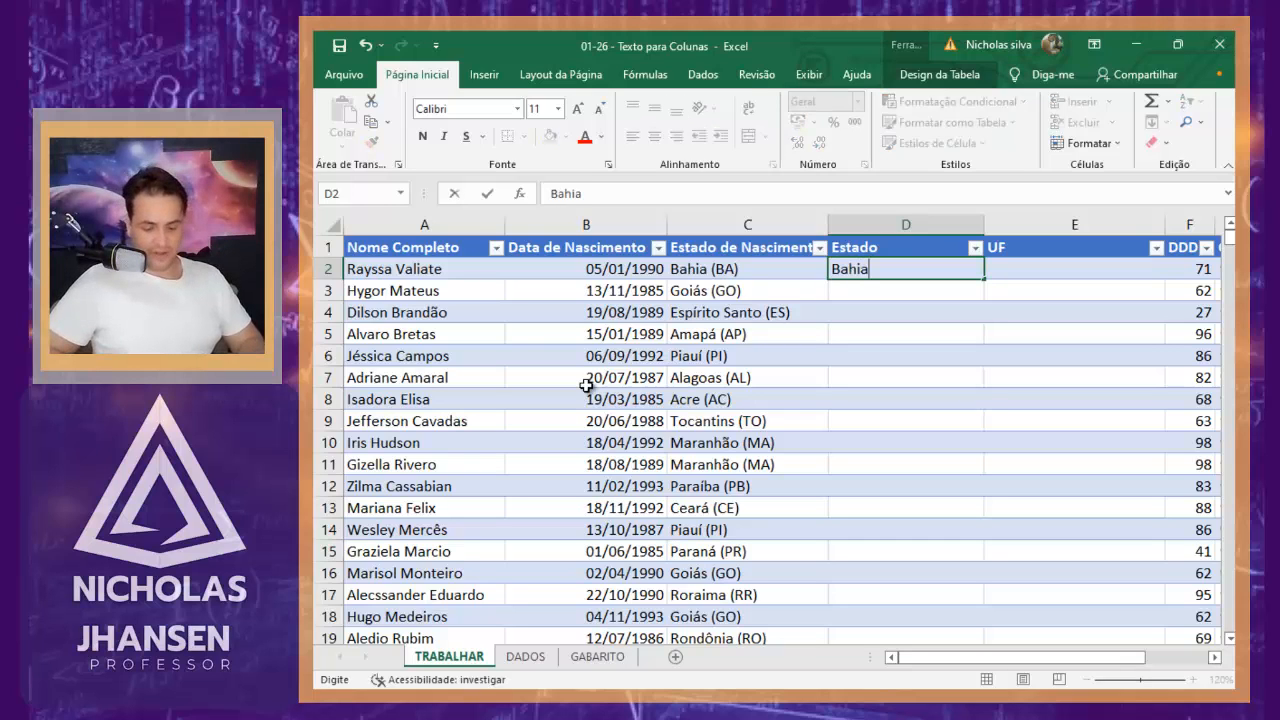
{"action": "key", "text": "Return"}
{"action": "type", "text": "Goiás"}
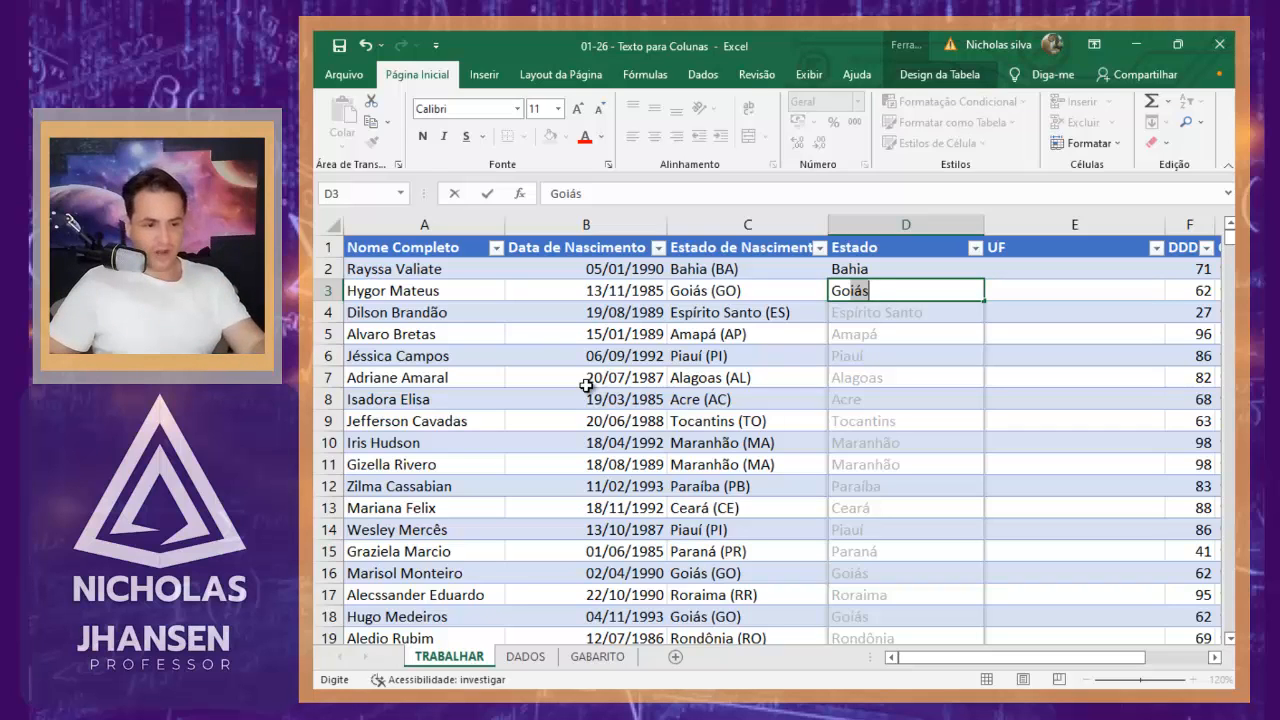
{"action": "key", "text": "Return"}
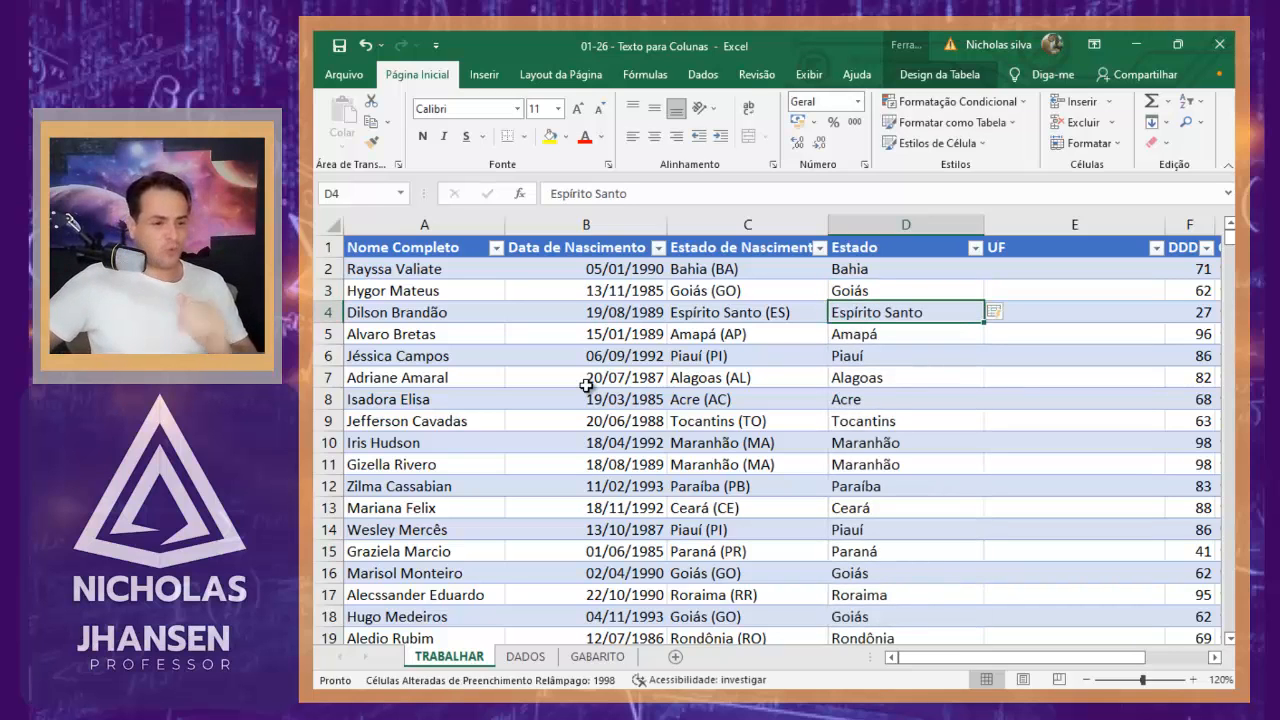
Check the filled Estado values against Estado de Nascimento down to the end of the table, and return to D2
{"action": "key", "text": "Down"}
{"action": "key", "text": "Down"}
{"action": "key", "text": "Down"}
{"action": "key", "text": "Down"}
{"action": "key", "text": "Down"}
{"action": "key", "text": "Down"}
{"action": "key", "text": "Down"}
{"action": "key", "text": "Down"}
{"action": "key", "text": "Down"}
{"action": "key", "text": "Down"}
{"action": "key", "text": "Down"}
{"action": "key", "text": "Down"}
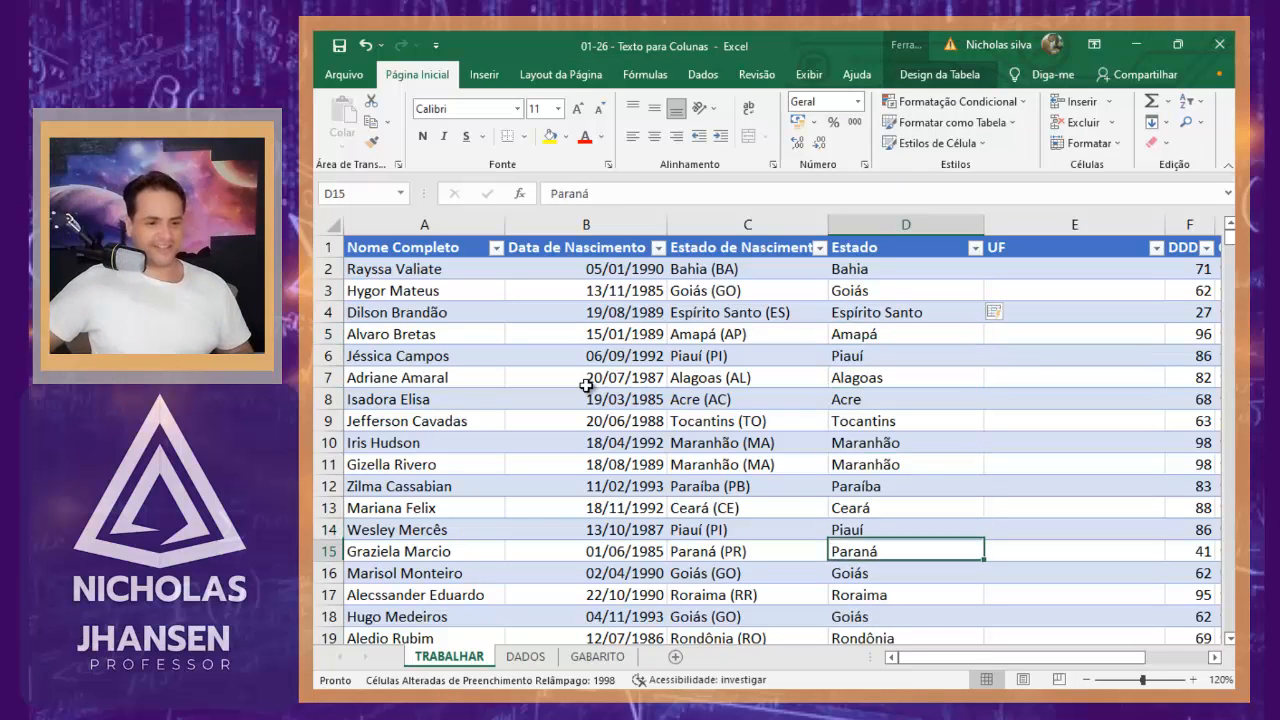
{"action": "key", "text": "Down"}
{"action": "key", "text": "Down"}
{"action": "key", "text": "Down"}
{"action": "key", "text": "Down"}
{"action": "key", "text": "Down"}
{"action": "key", "text": "Down"}
{"action": "key", "text": "Down"}
{"action": "key", "text": "ctrl+Down"}
{"action": "key", "text": "ctrl+Up"}
{"action": "key", "text": "Down"}
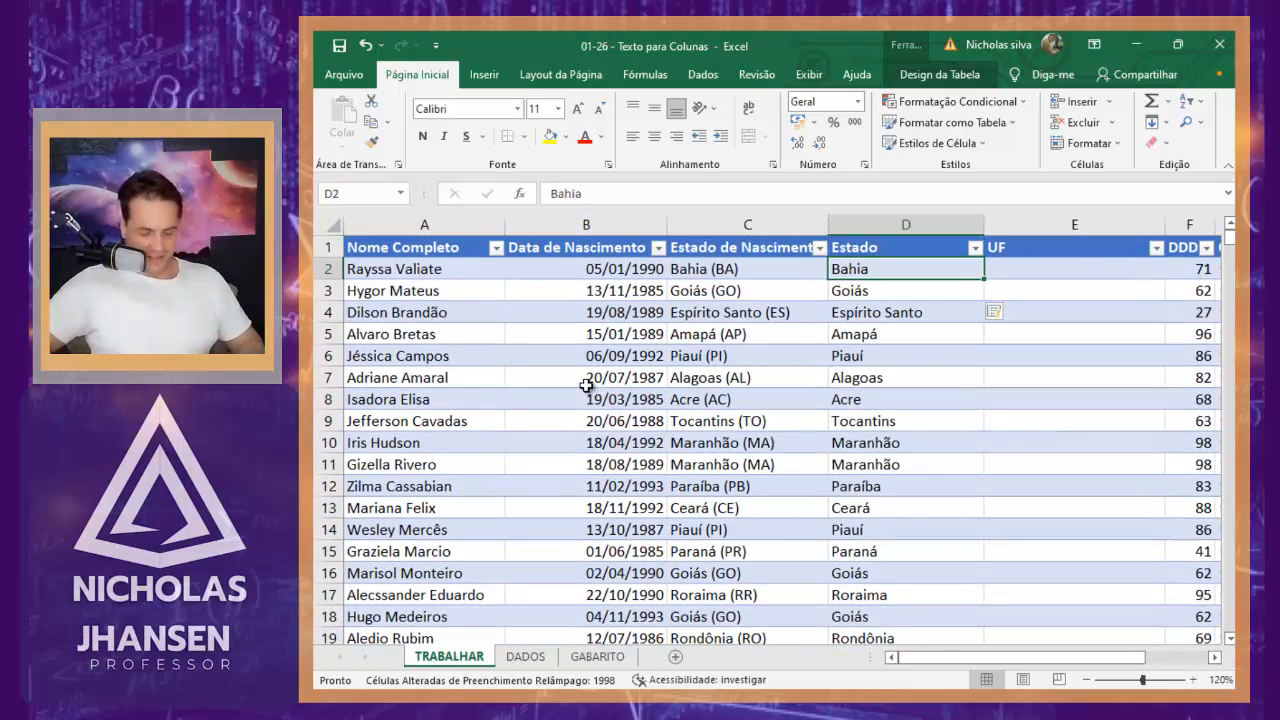
Enter BA in E2 and GO in E3, and Flash Fill the rest of the UF column
{"action": "key", "text": "Right"}
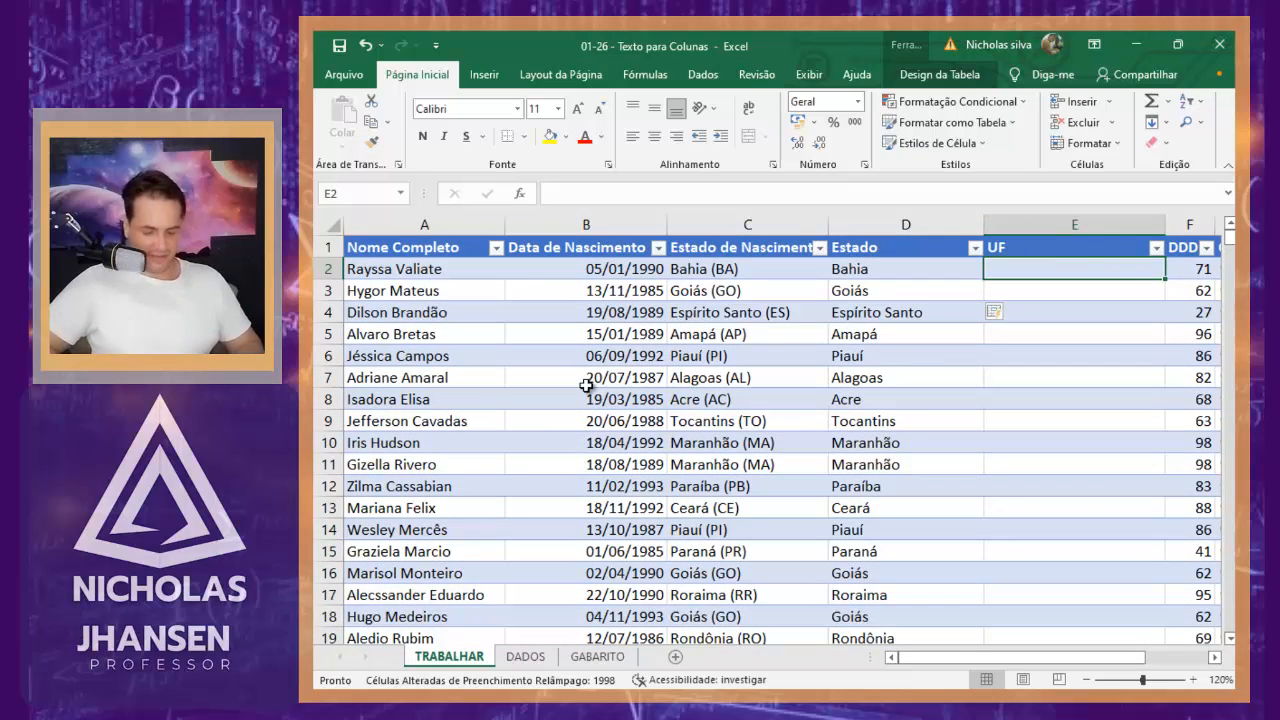
{"action": "type", "text": "BA"}
{"action": "key", "text": "Return"}
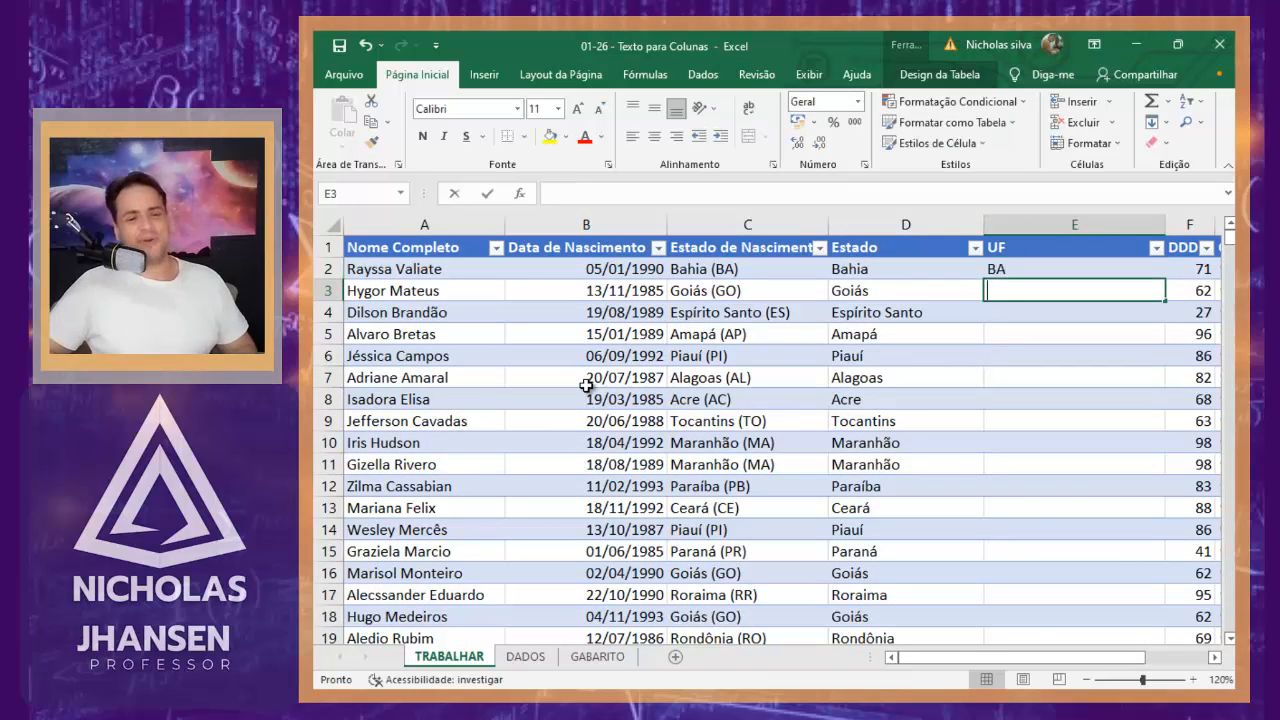
{"action": "type", "text": "GO"}
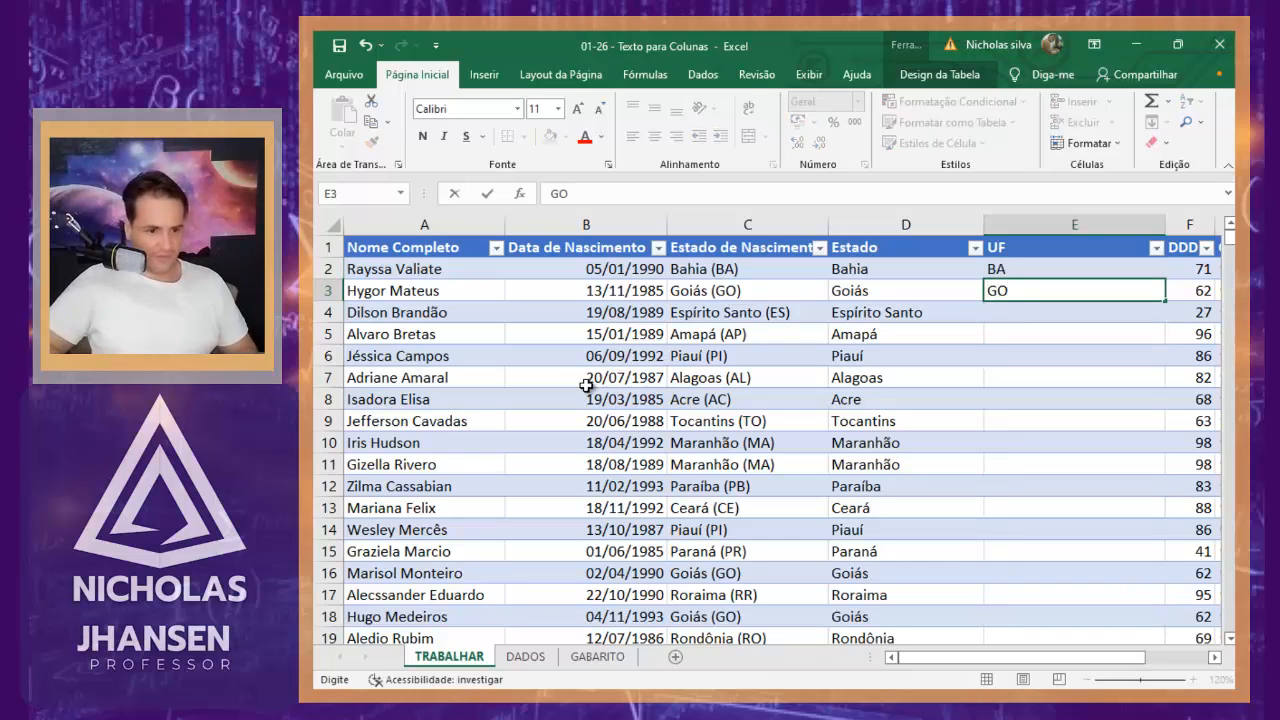
{"action": "key", "text": "BackSpace"}
{"action": "type", "text": "O"}
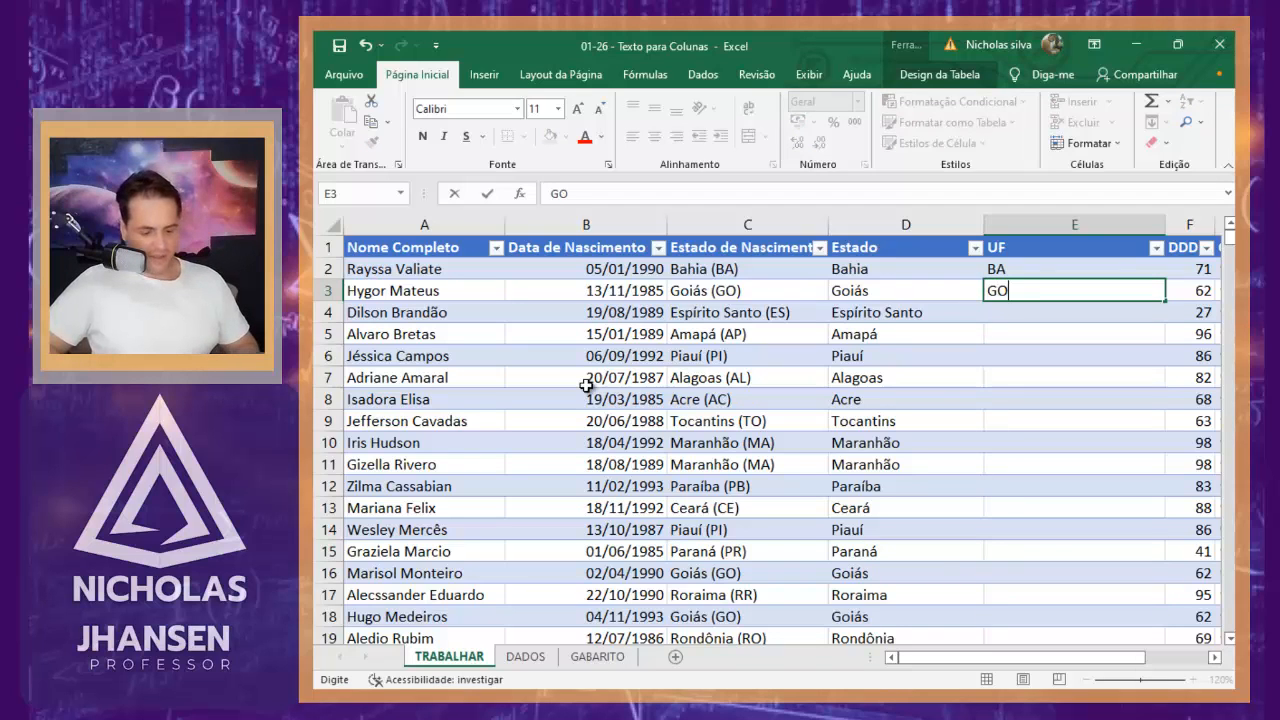
{"action": "key", "text": "Return"}
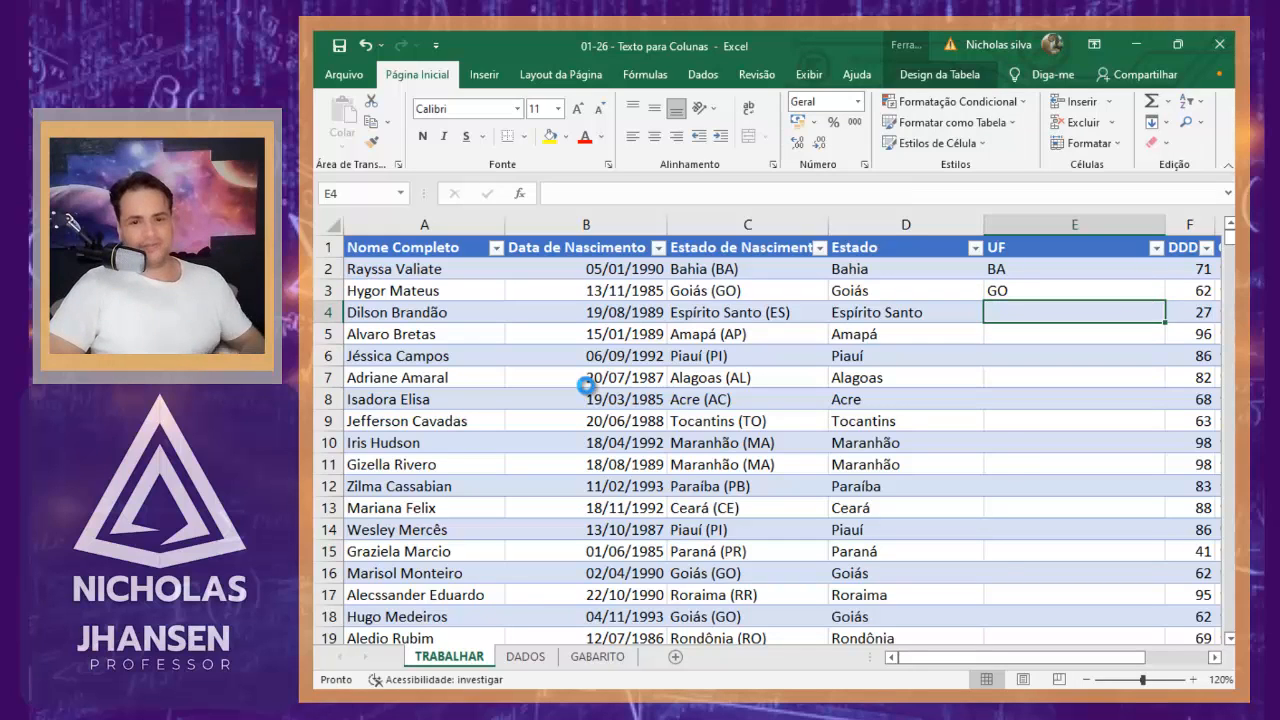
{"action": "key", "text": "ctrl+e"}
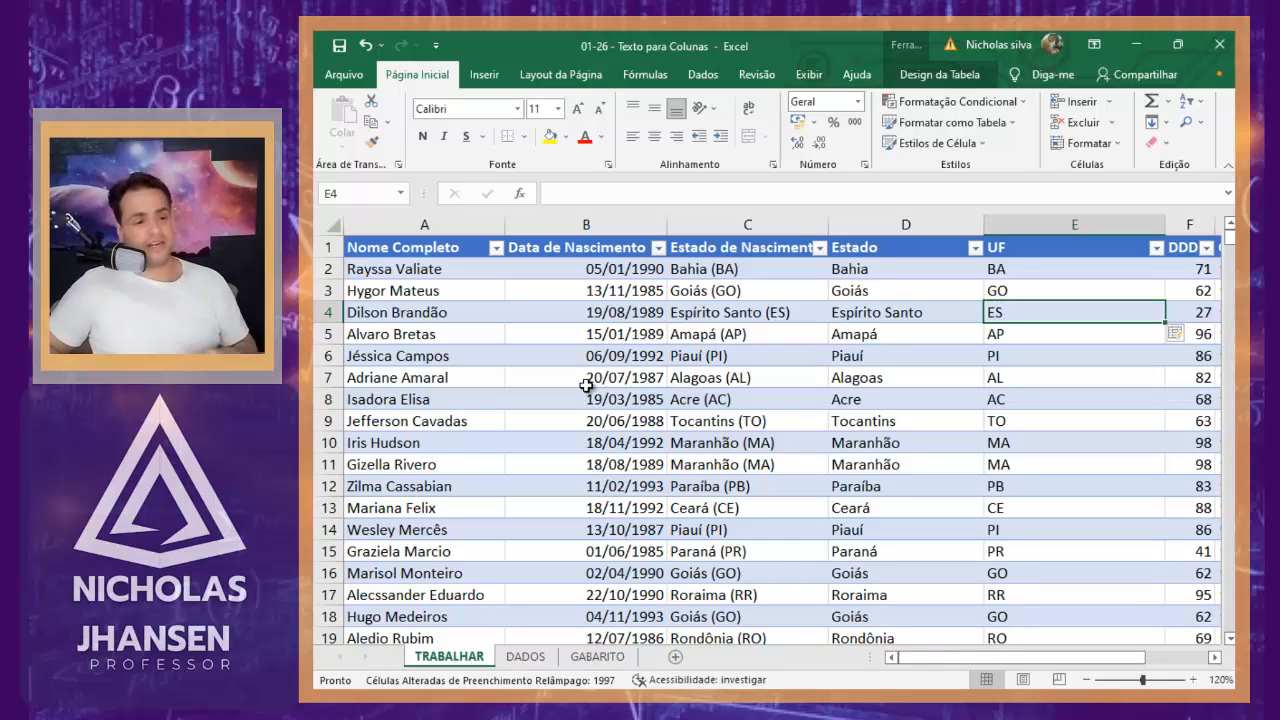
Delete the entire Estado de Nascimento column from the table
{"action": "key", "text": "Left"}
{"action": "key", "text": "Left"}
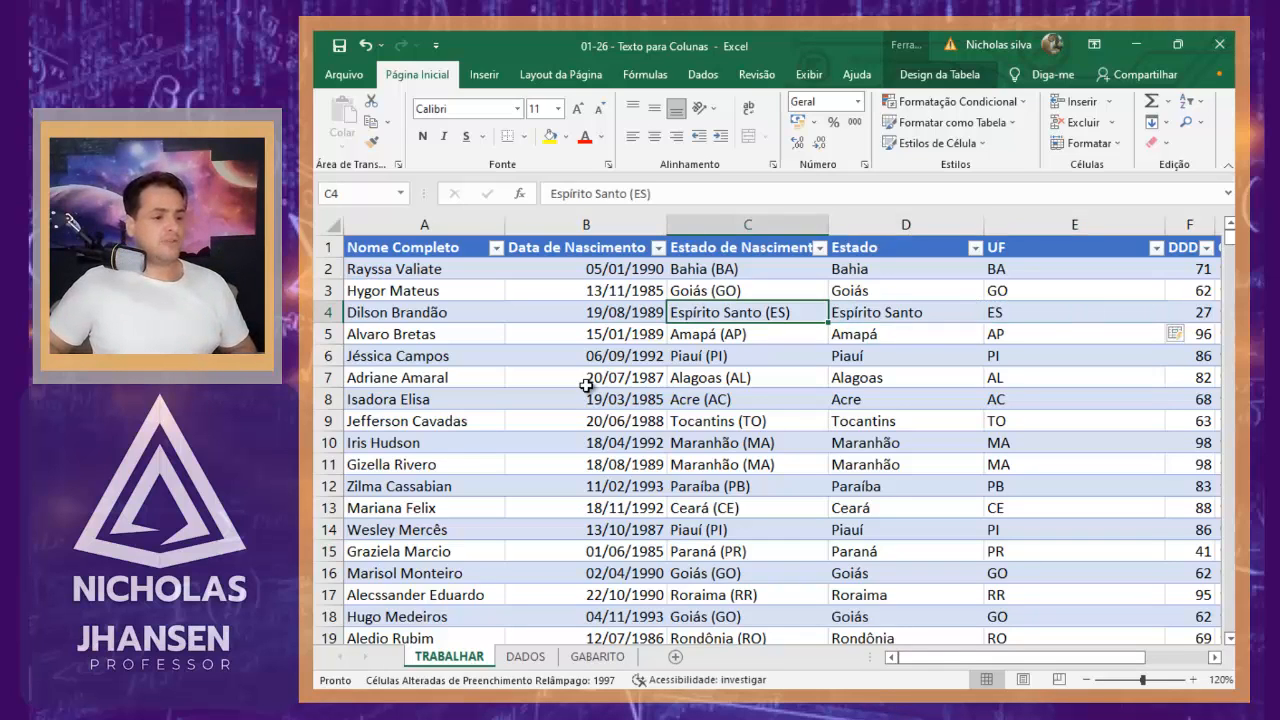
{"action": "key", "text": "ctrl+space"}
{"action": "key", "text": "ctrl+space"}
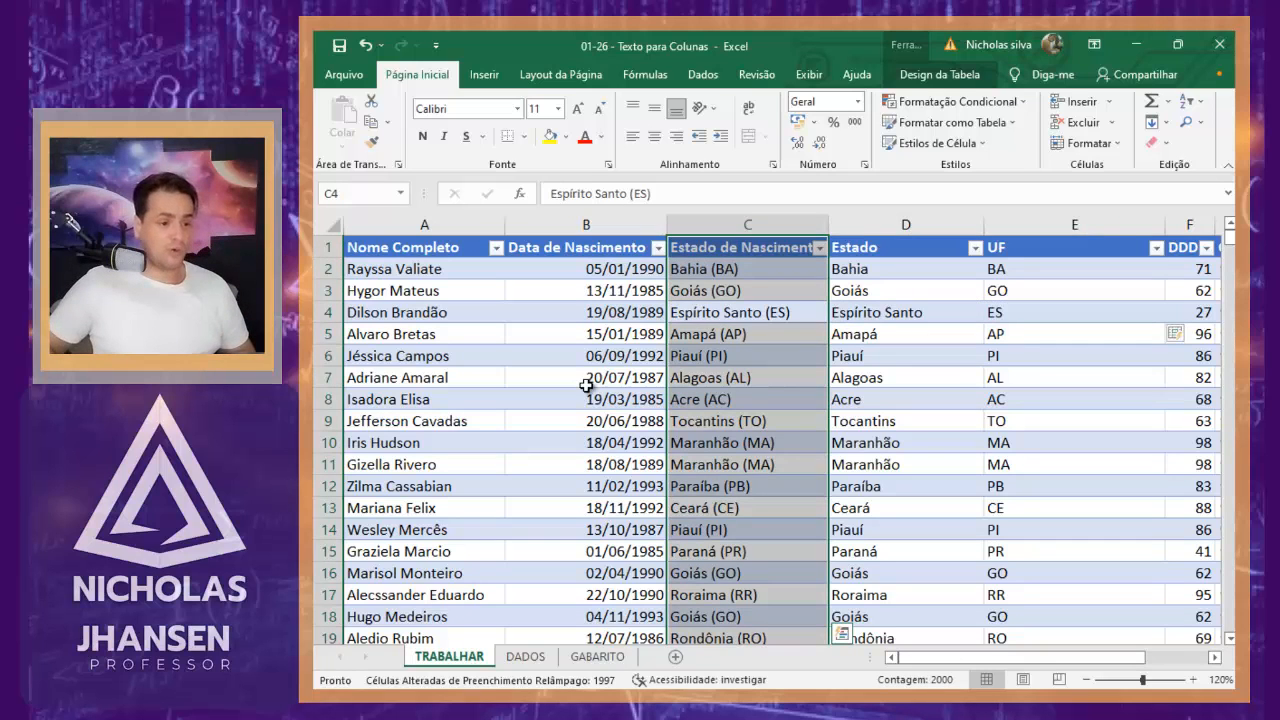
{"action": "key", "text": "ctrl+minus"}
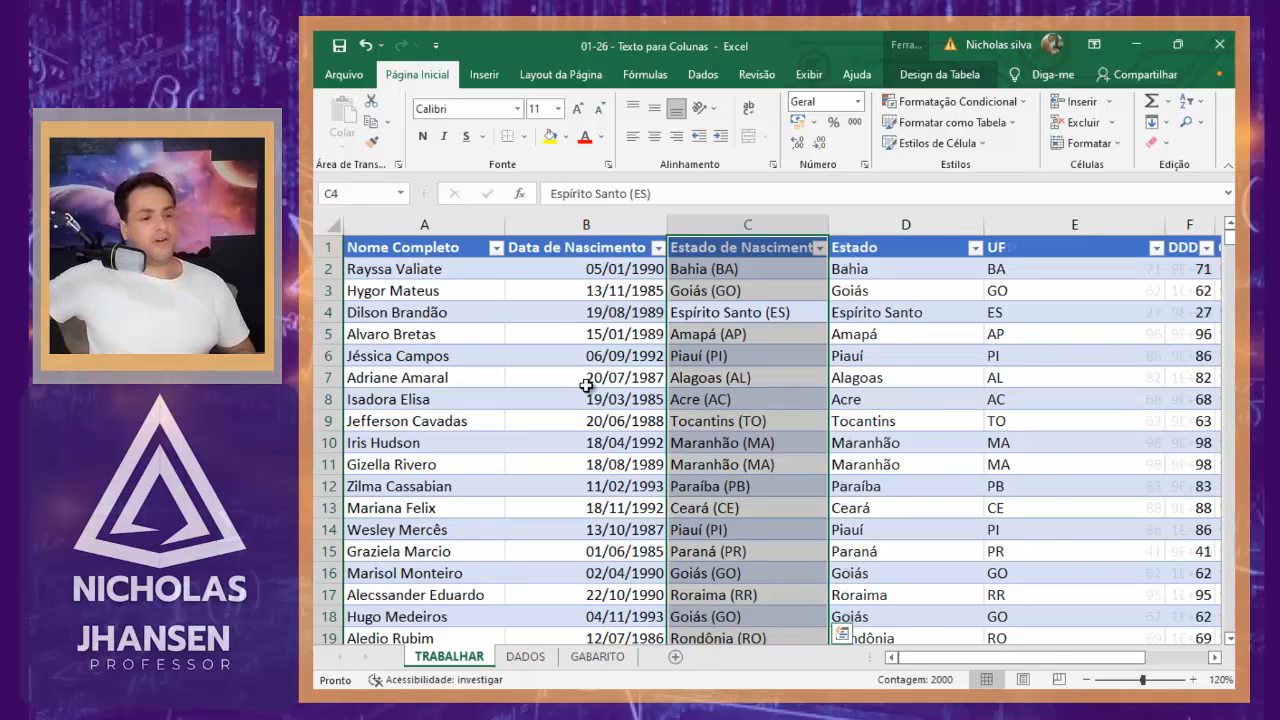
Narrow the Estado column slightly and AutoFit the UF column to its contents
{"action": "key", "text": "Right"}
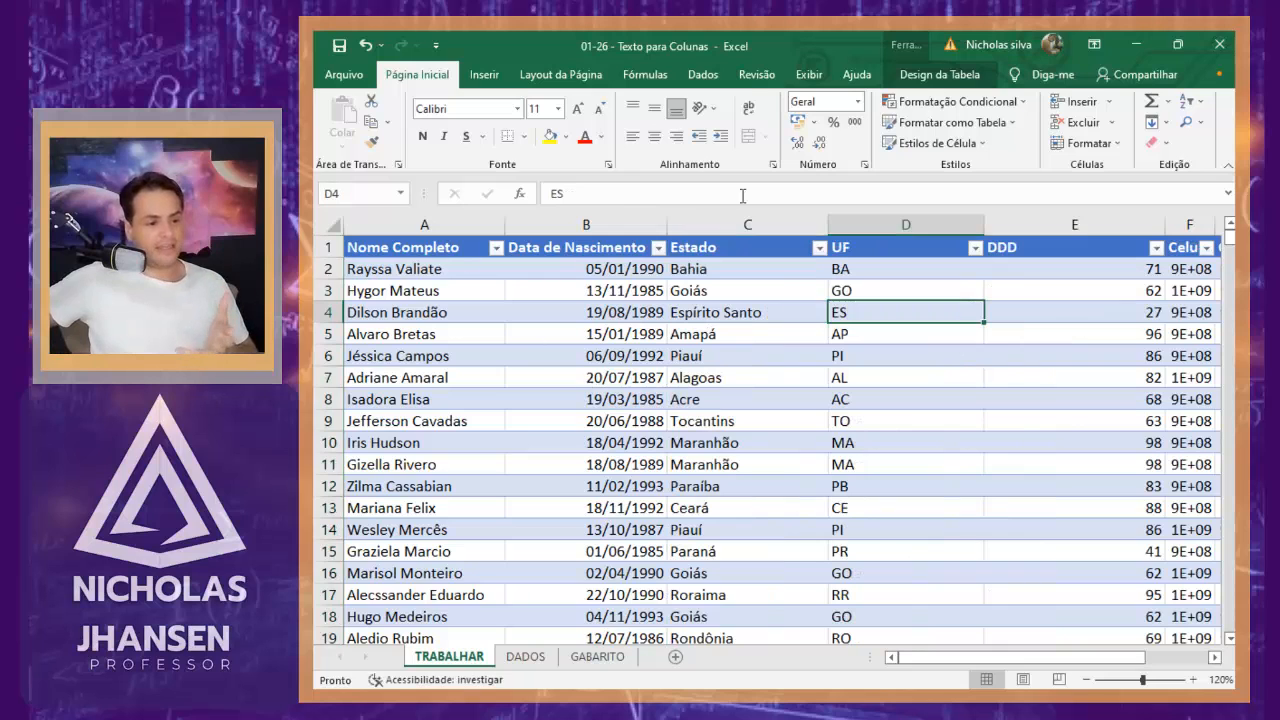
{"action": "left_click_drag", "start_coordinate": [831, 228], "coordinate": [816, 228]}
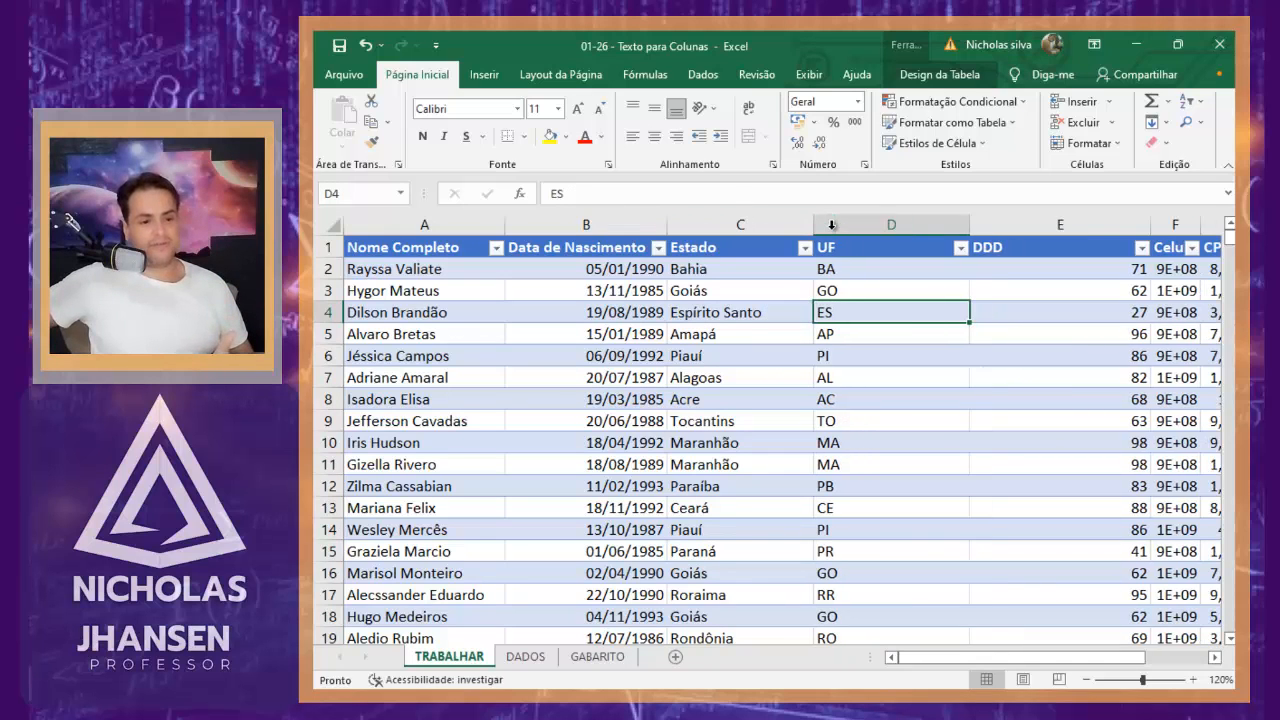
{"action": "double_click", "coordinate": [970, 222]}
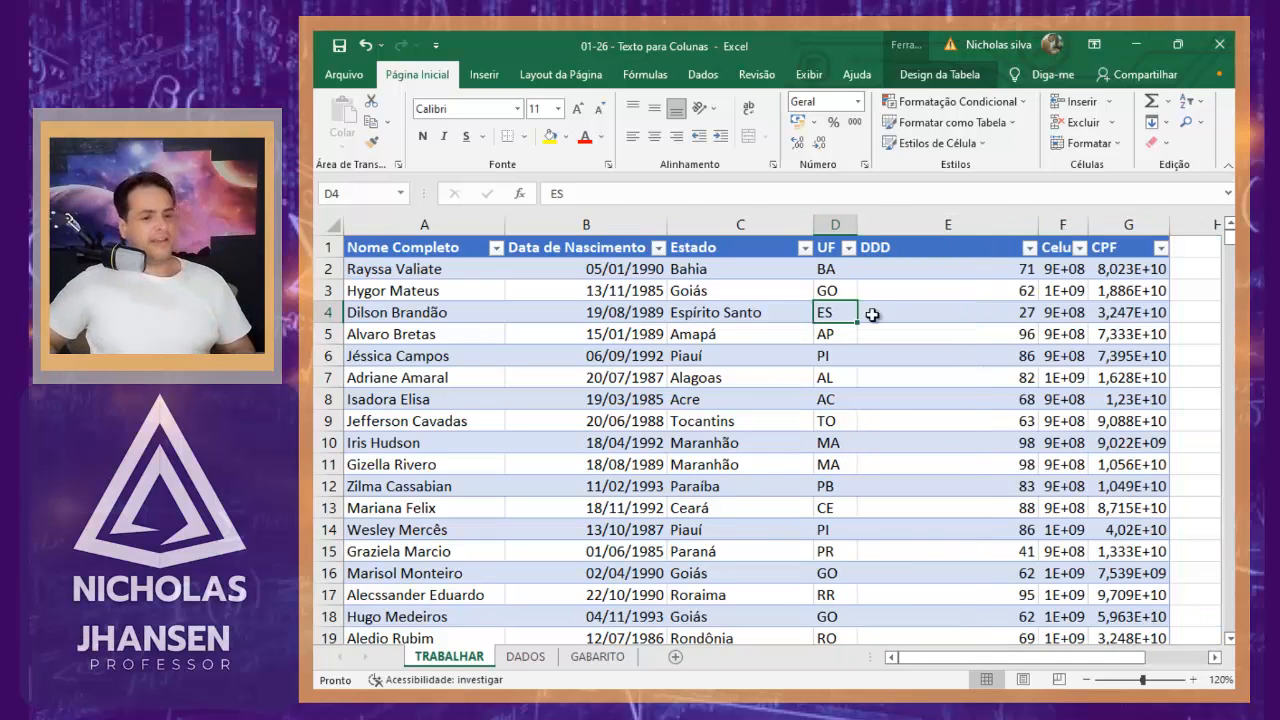
Apply the custom number format (00) to all DDD values, E2:E2000, and AutoFit the DDD column
{"action": "key", "text": "Right"}
{"action": "key", "text": "Up"}
{"action": "key", "text": "Up"}
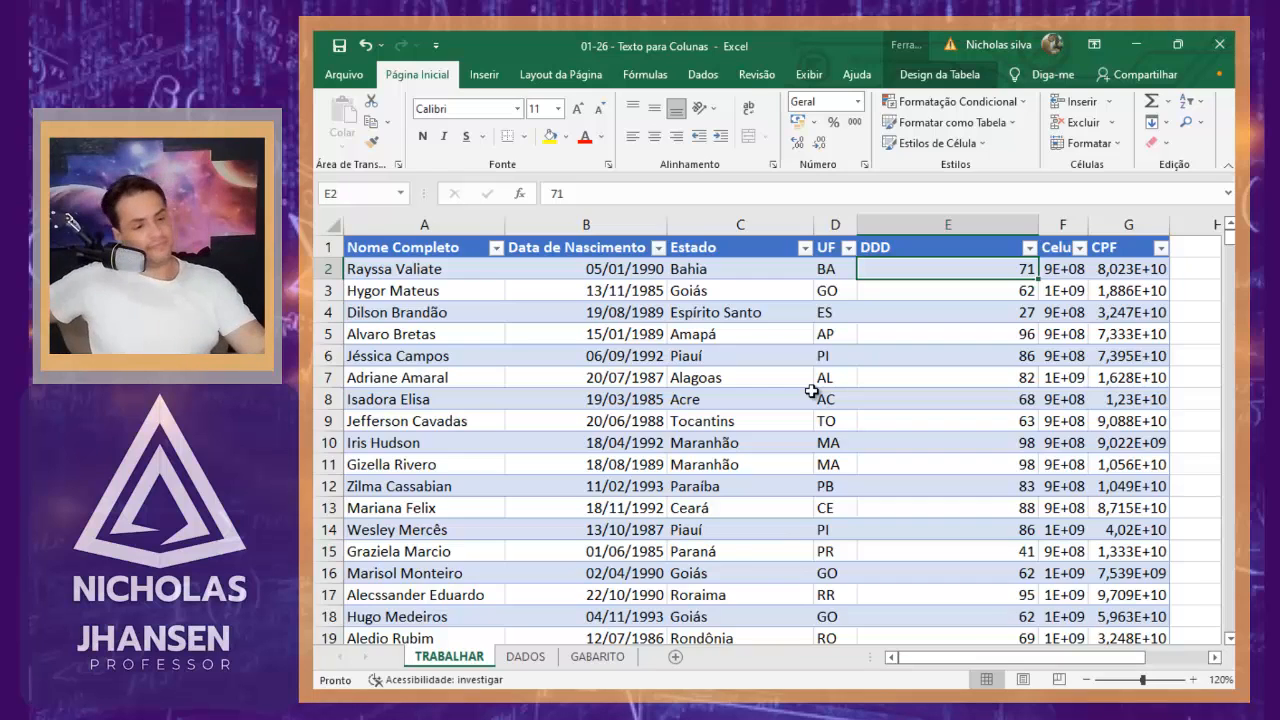
{"action": "key", "text": "ctrl+shift+Down"}
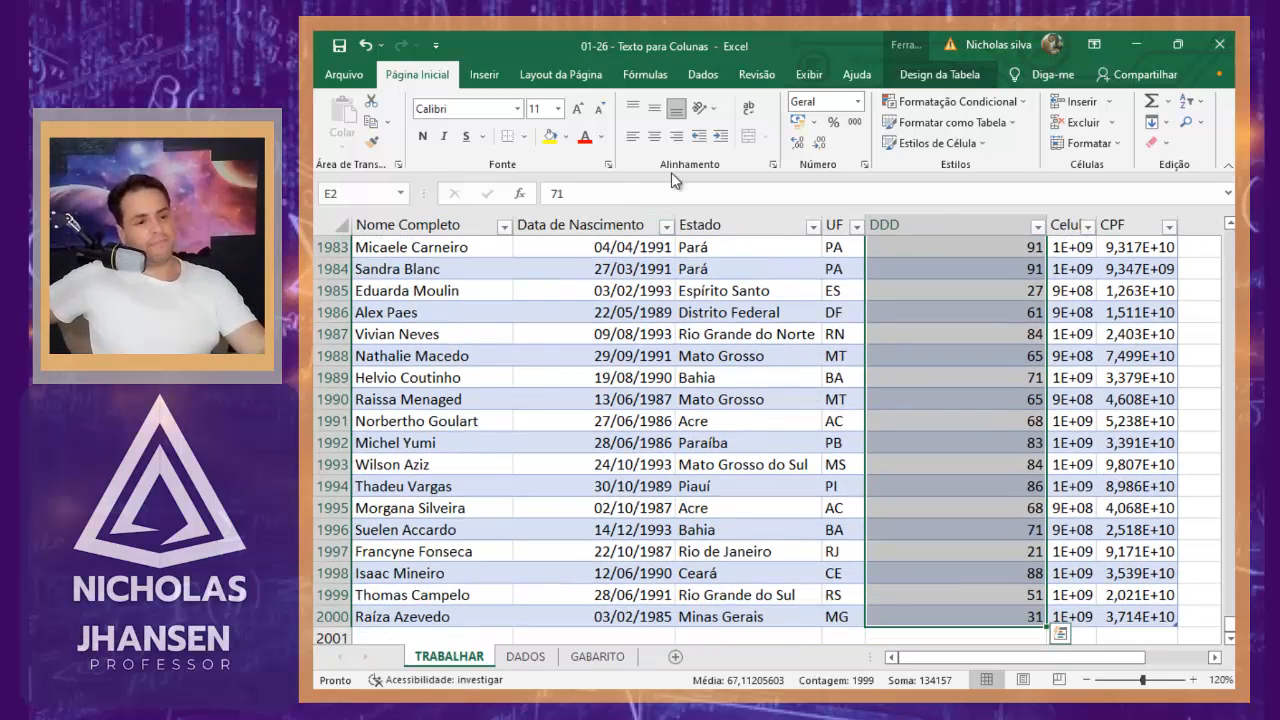
{"action": "left_click", "coordinate": [857, 104]}
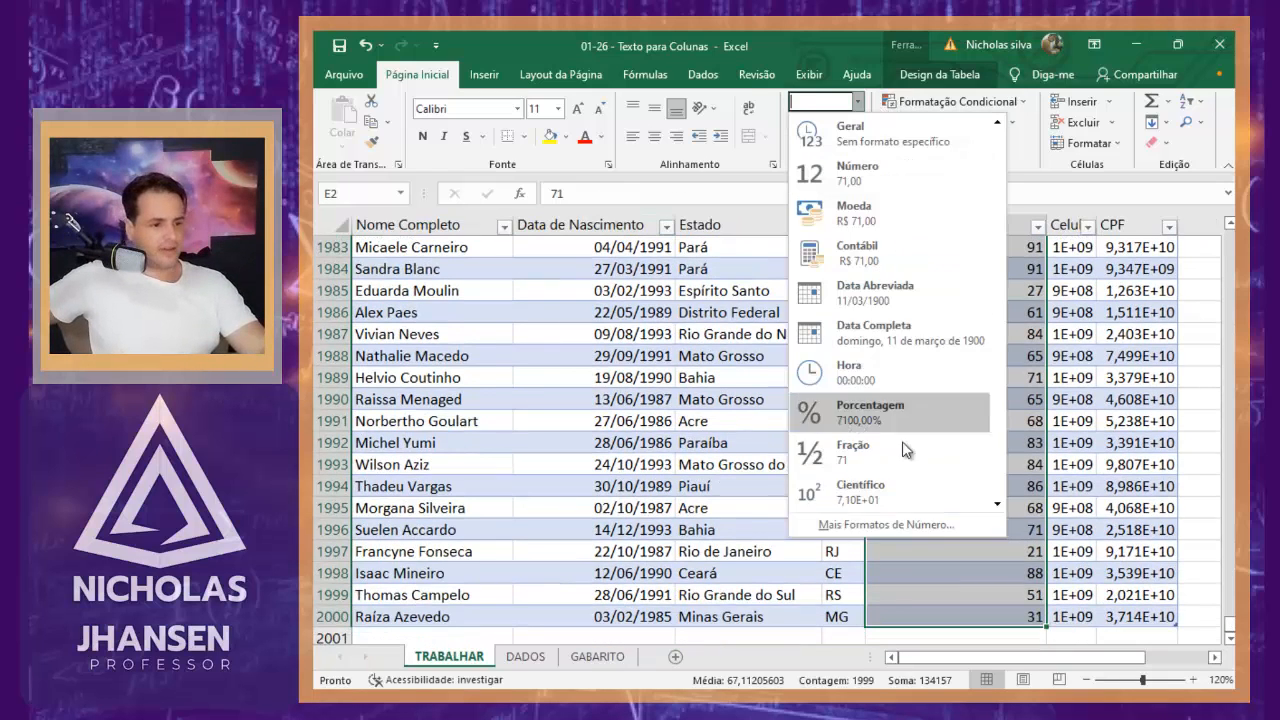
{"action": "left_click", "coordinate": [932, 519]}
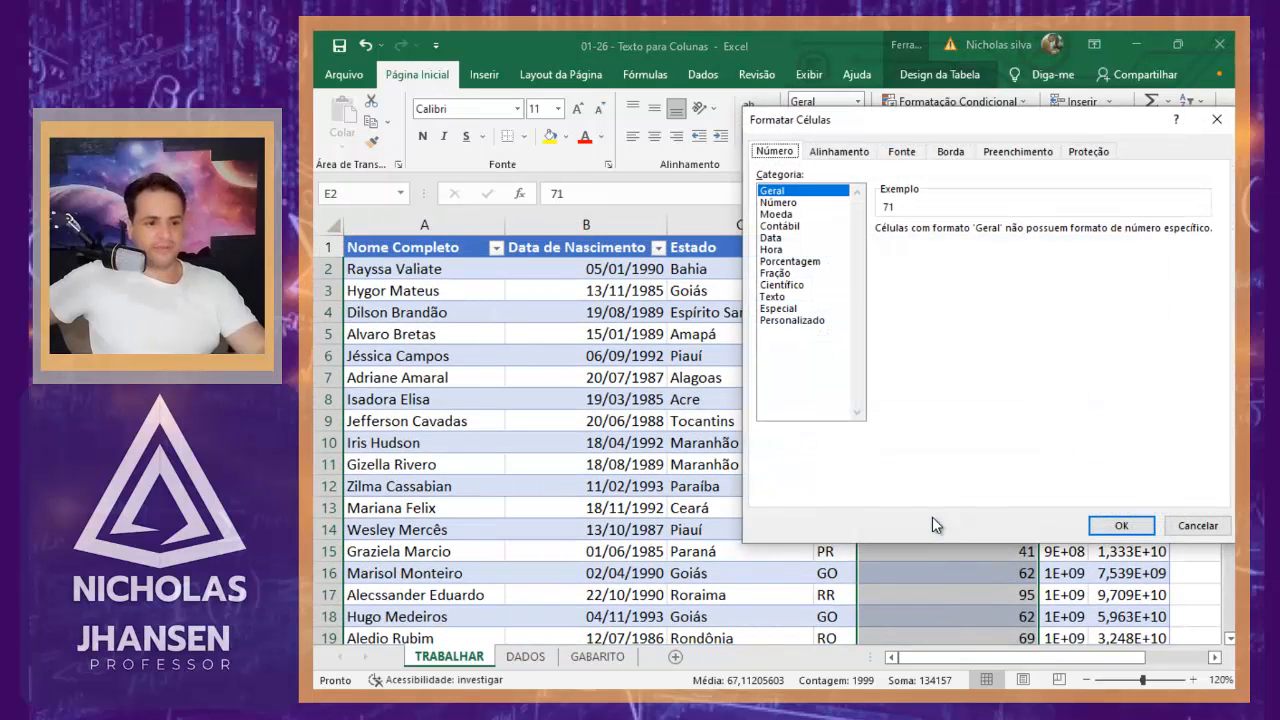
{"action": "left_click", "coordinate": [815, 321]}
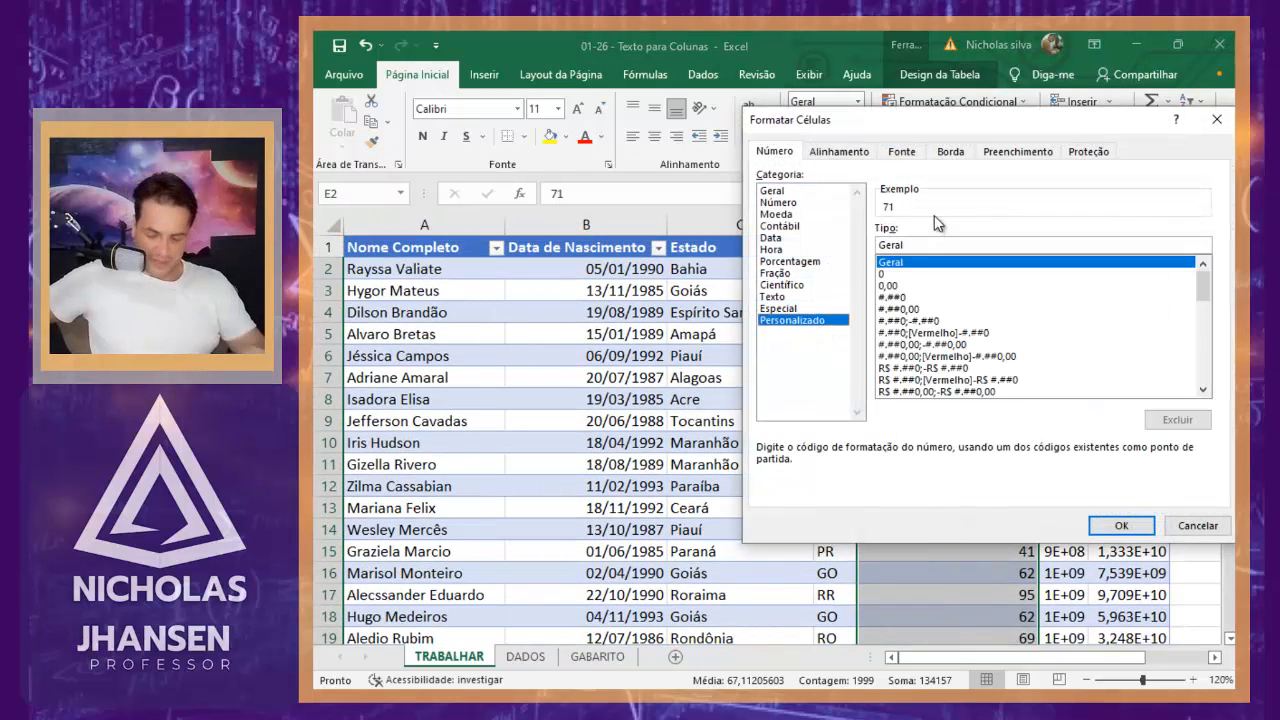
{"action": "double_click", "coordinate": [940, 244]}
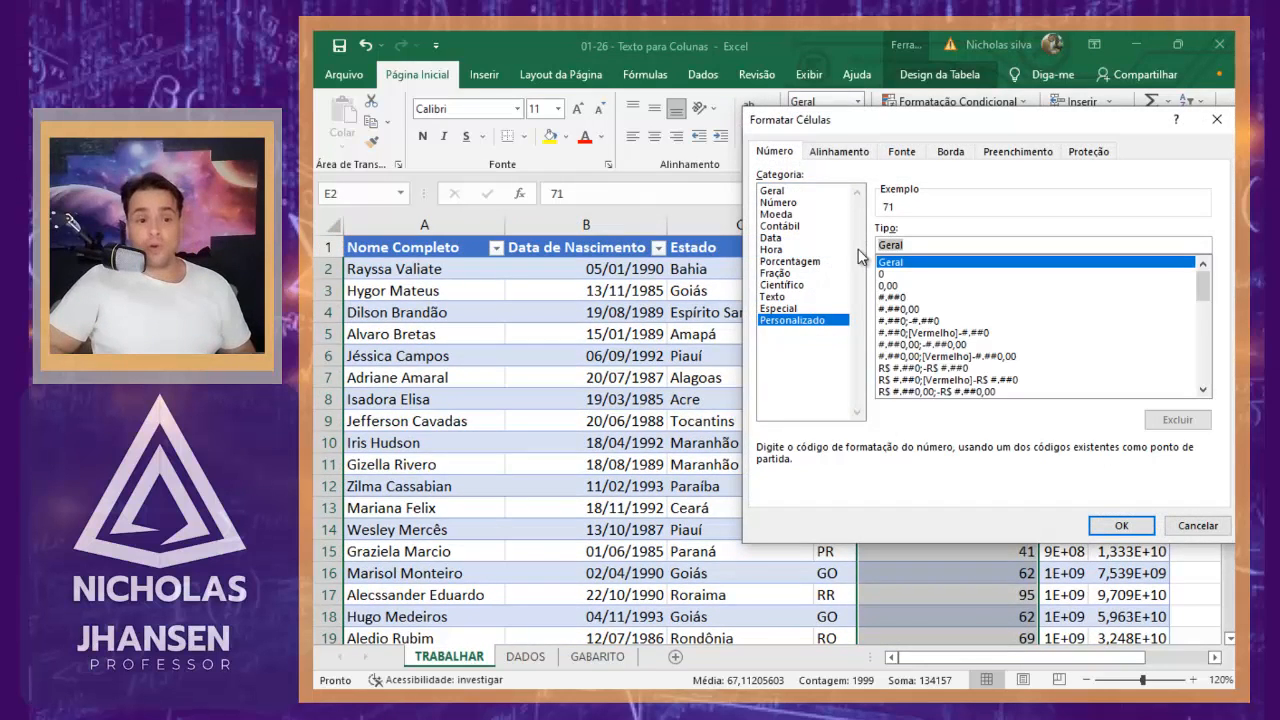
{"action": "key", "text": "Delete"}
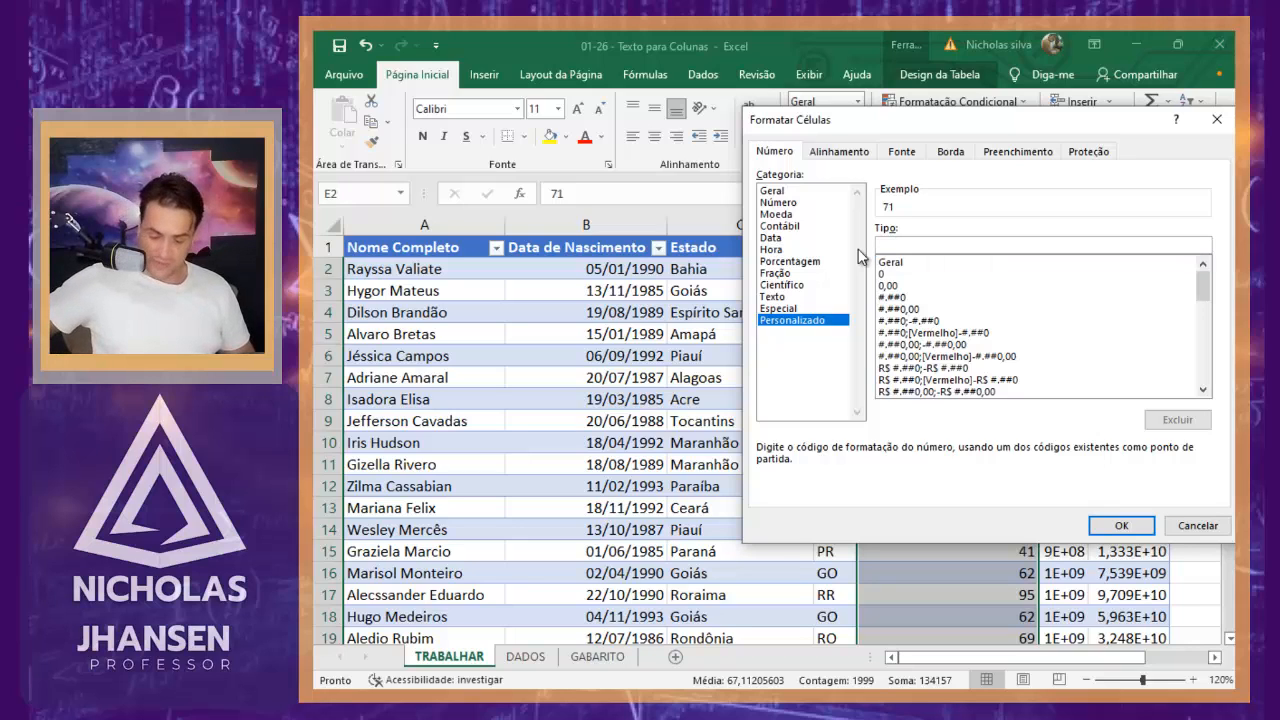
{"action": "type", "text": "(00"}
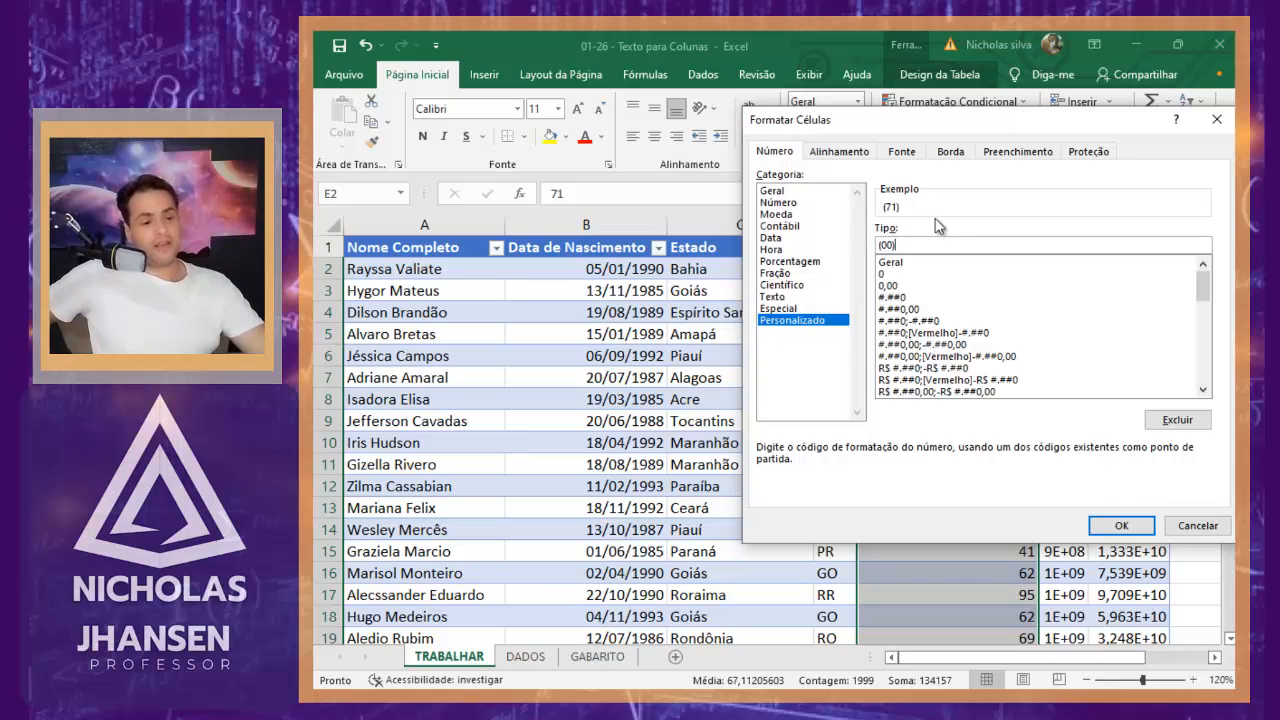
{"action": "left_click", "coordinate": [1137, 528]}
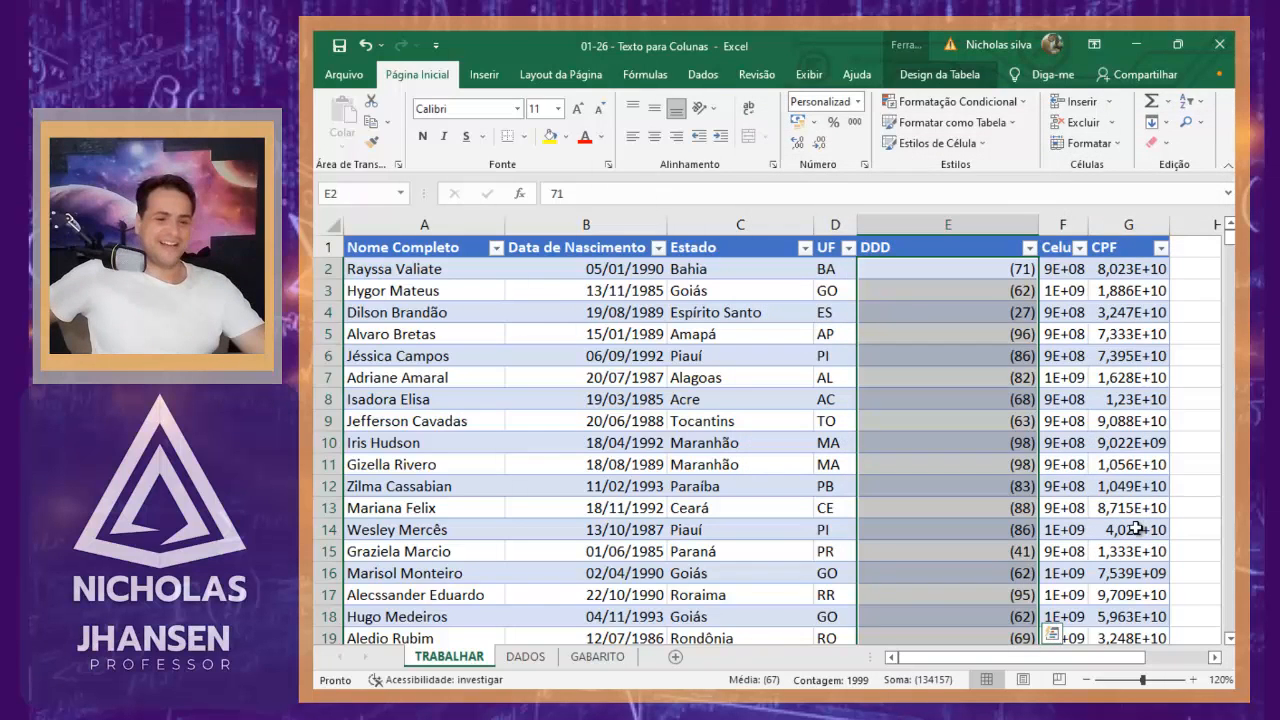
{"action": "double_click", "coordinate": [1036, 231]}
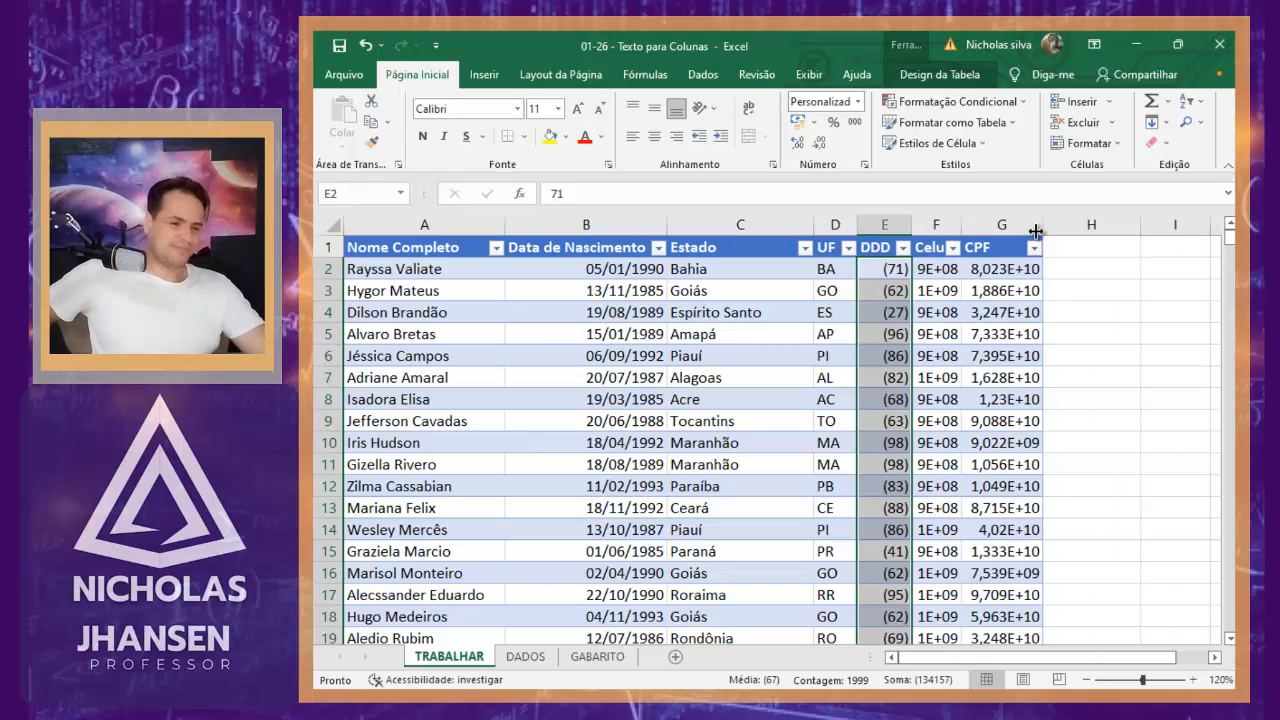
AutoFit the Celular column and apply the custom number format 00000"-"0000 to all its values, F2:F2000
{"action": "double_click", "coordinate": [965, 219]}
{"action": "left_click", "coordinate": [965, 278]}
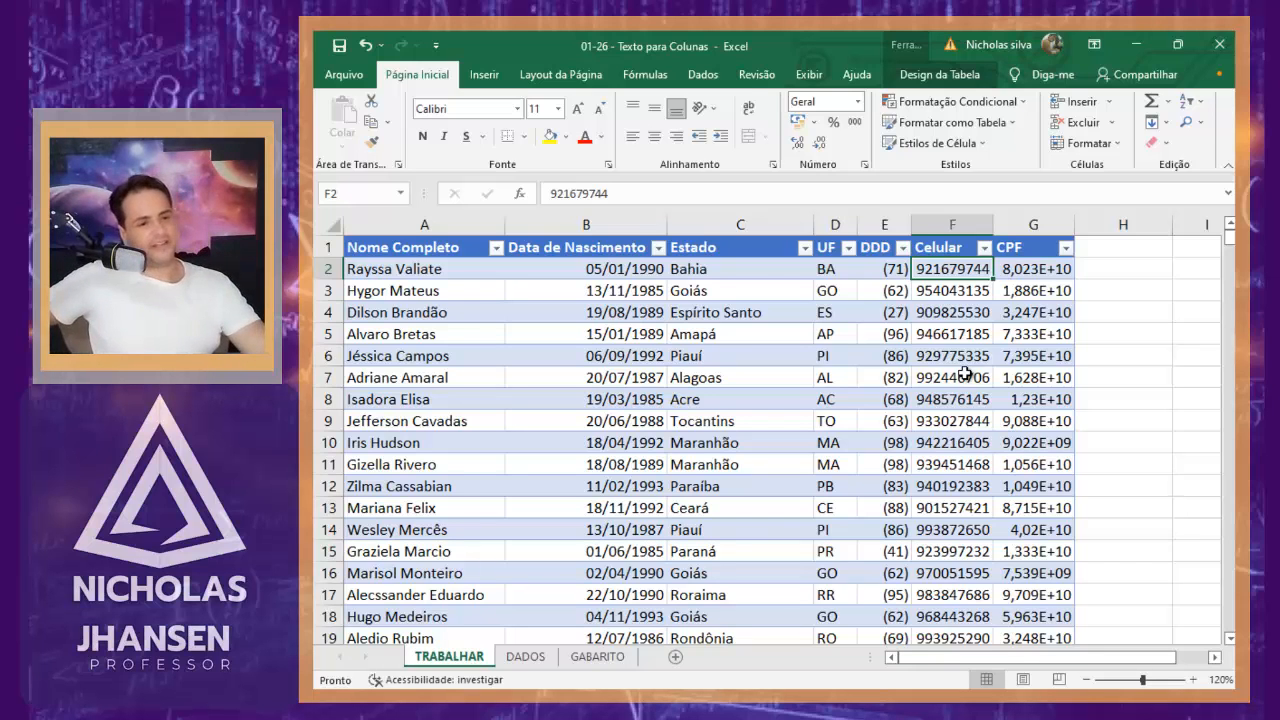
{"action": "key", "text": "ctrl+shift+Down"}
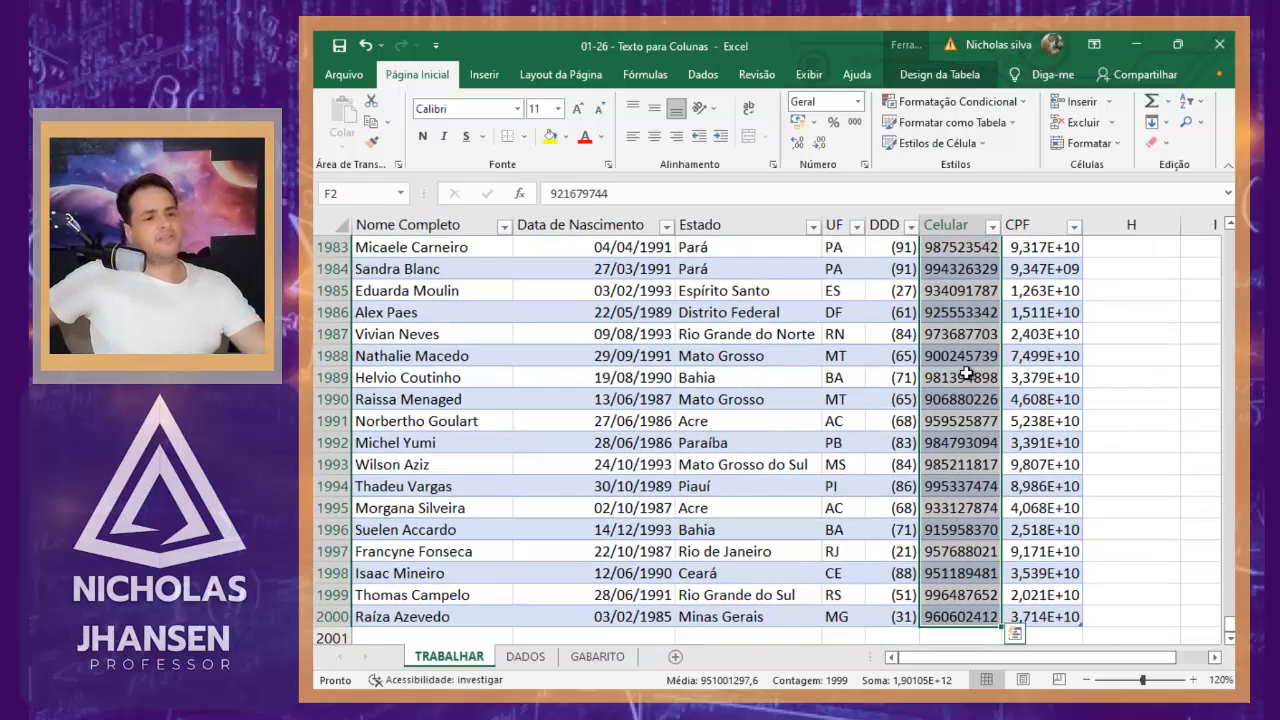
{"action": "left_click", "coordinate": [858, 107]}
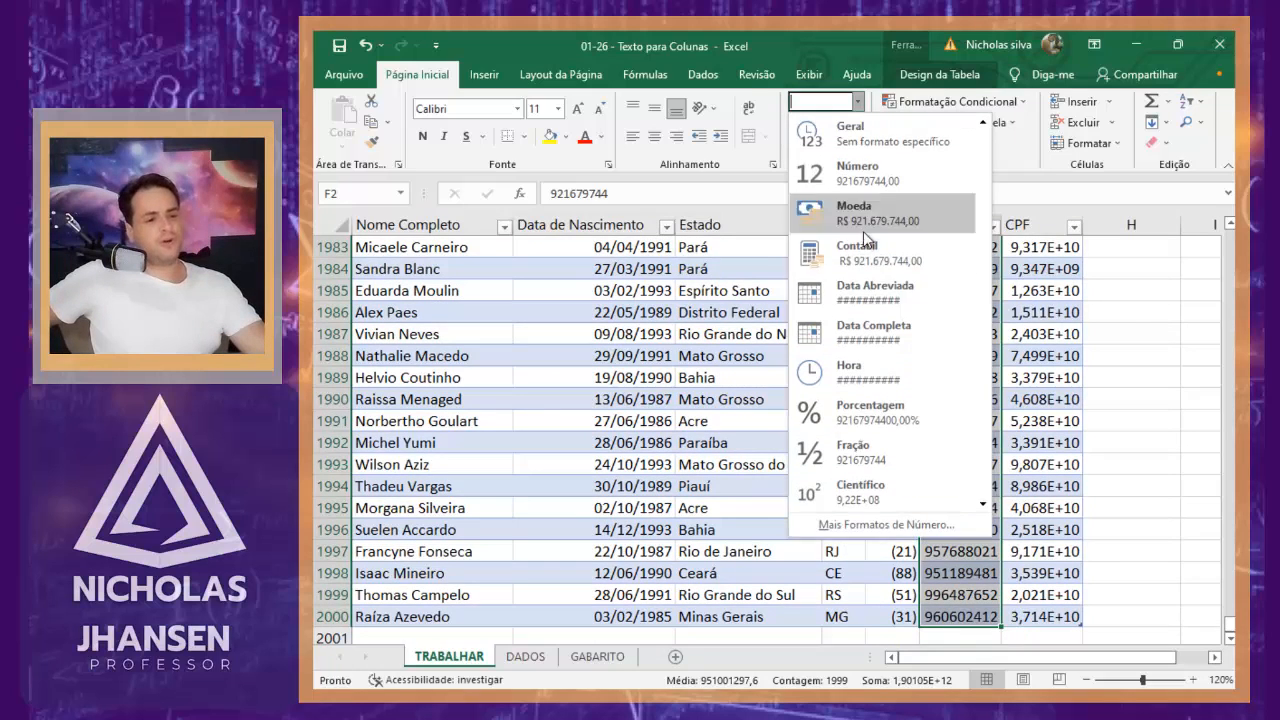
{"action": "left_click", "coordinate": [883, 514]}
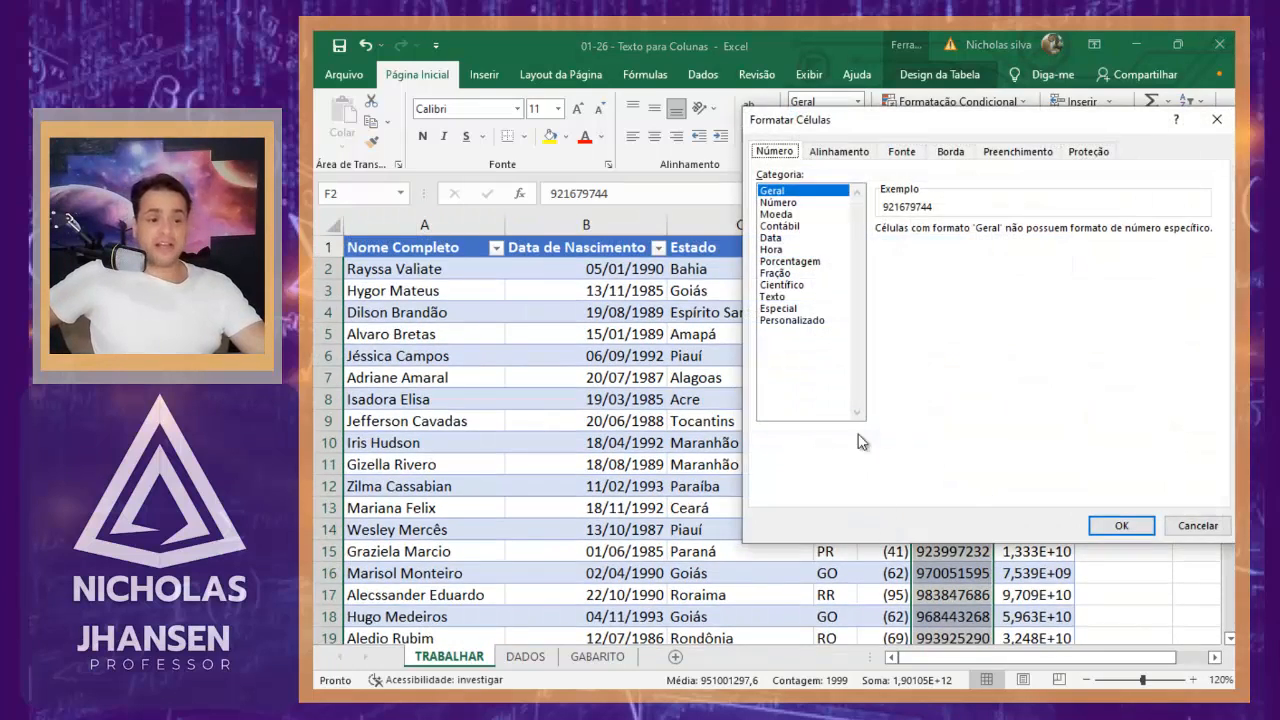
{"action": "left_click", "coordinate": [815, 320]}
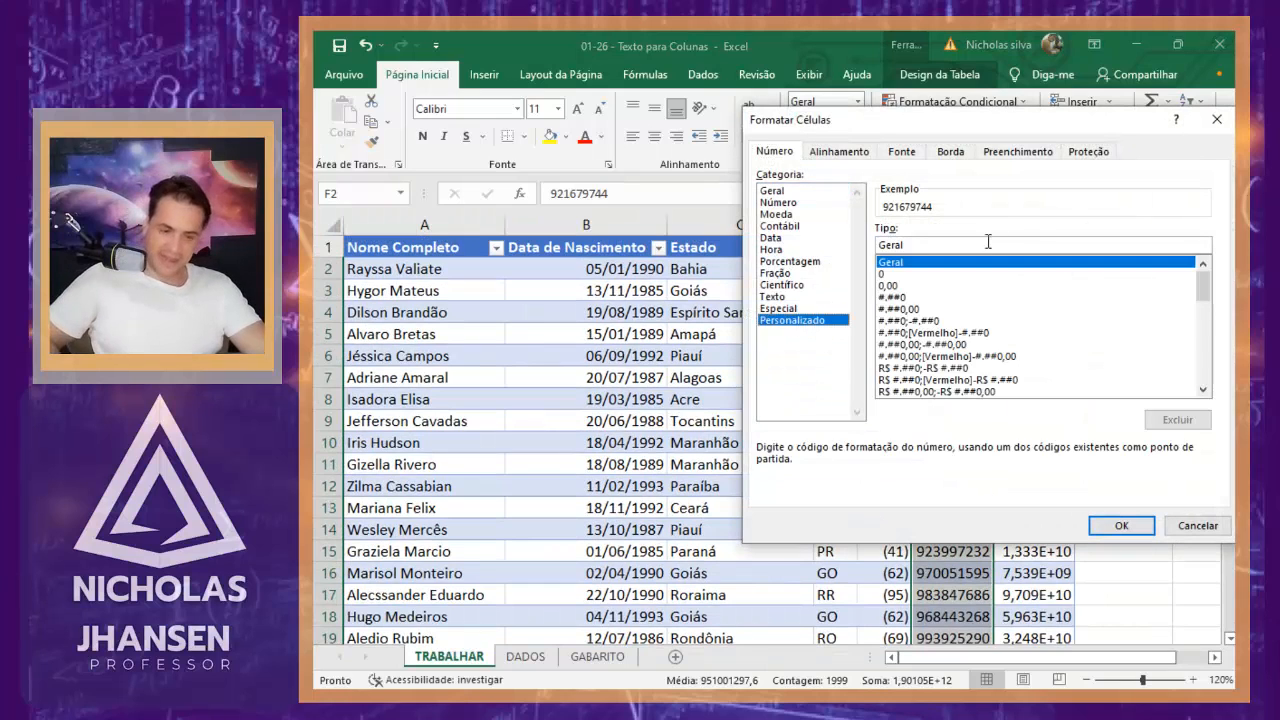
{"action": "left_click_drag", "start_coordinate": [942, 245], "coordinate": [878, 245]}
{"action": "key", "text": "BackSpace"}
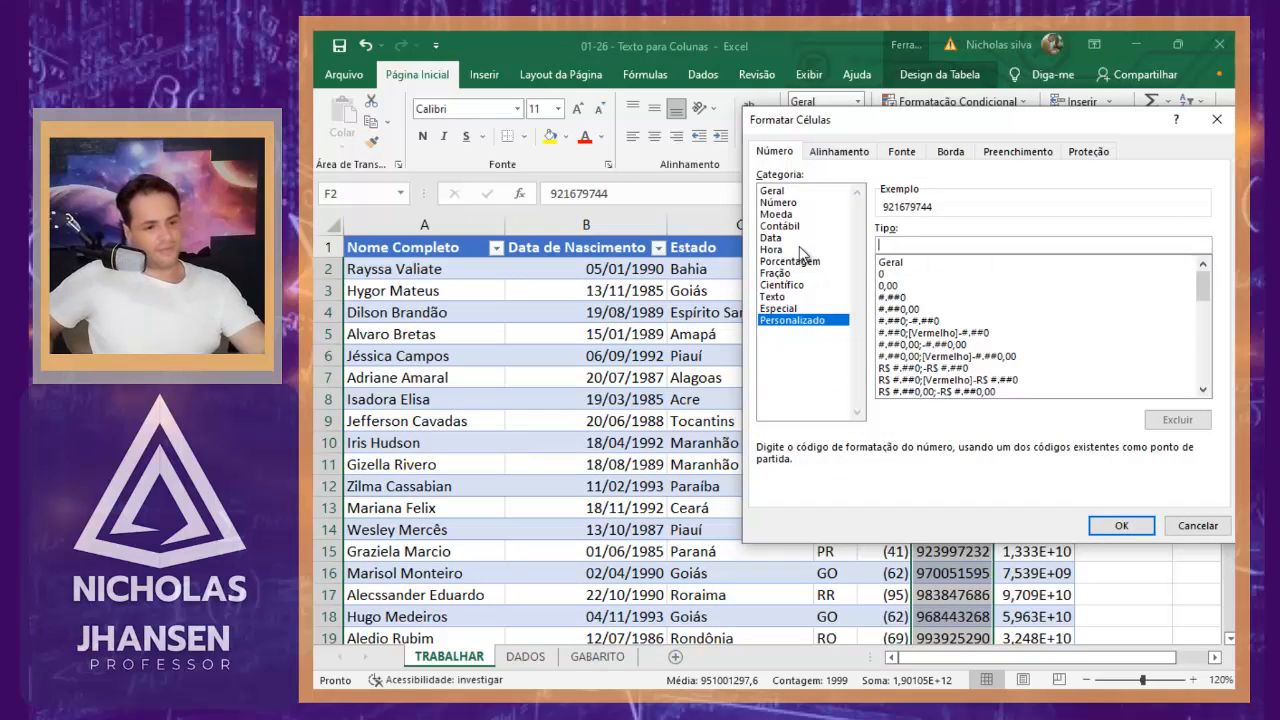
{"action": "type", "text": "0"}
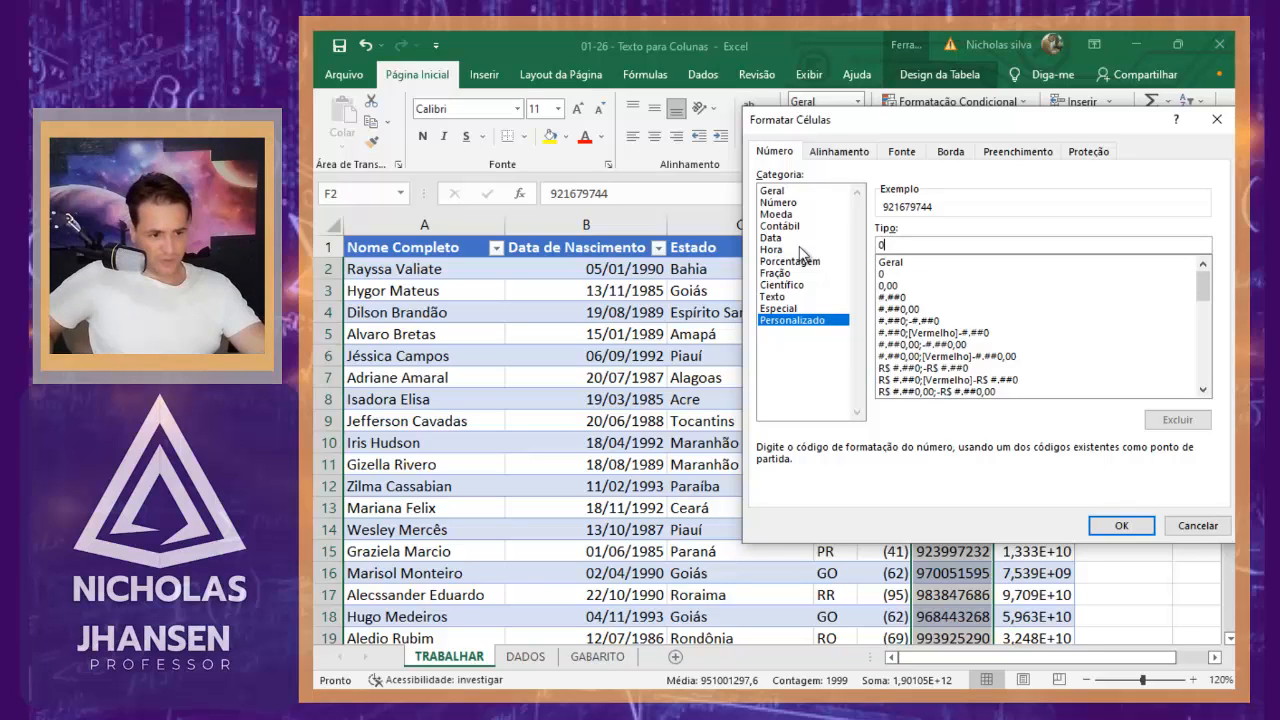
{"action": "type", "text": "000"}
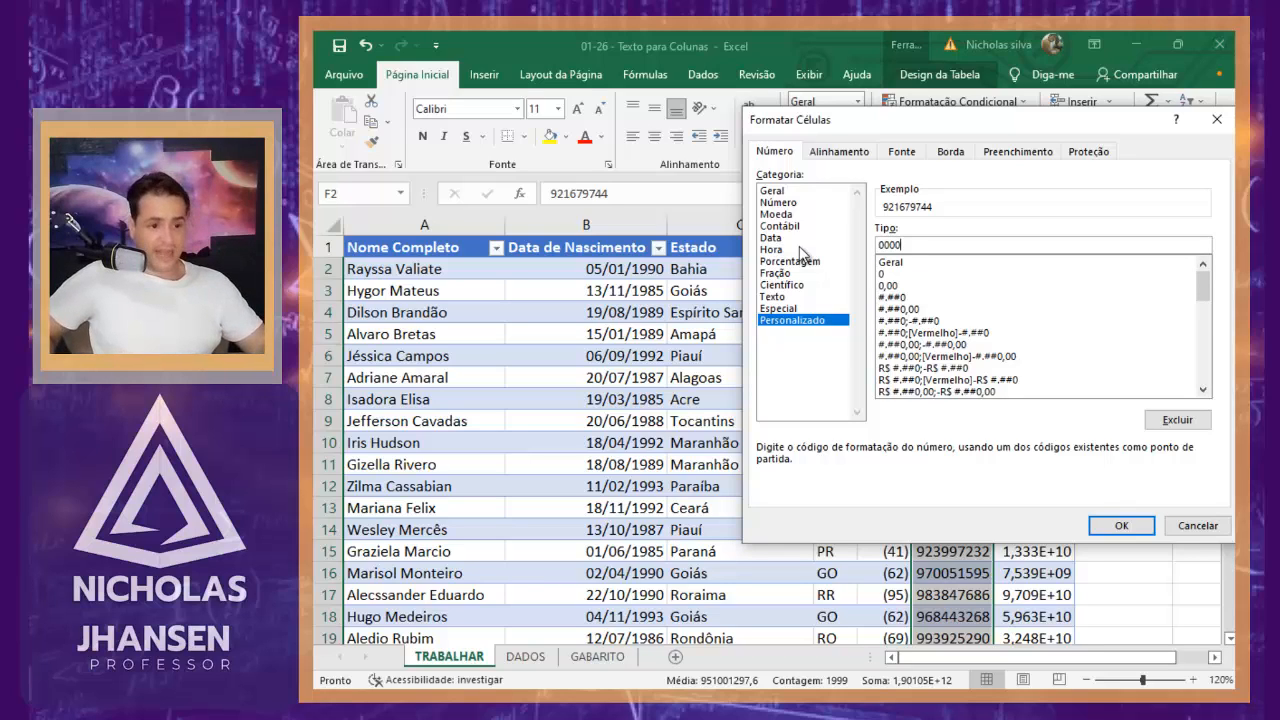
{"action": "type", "text": "0\""}
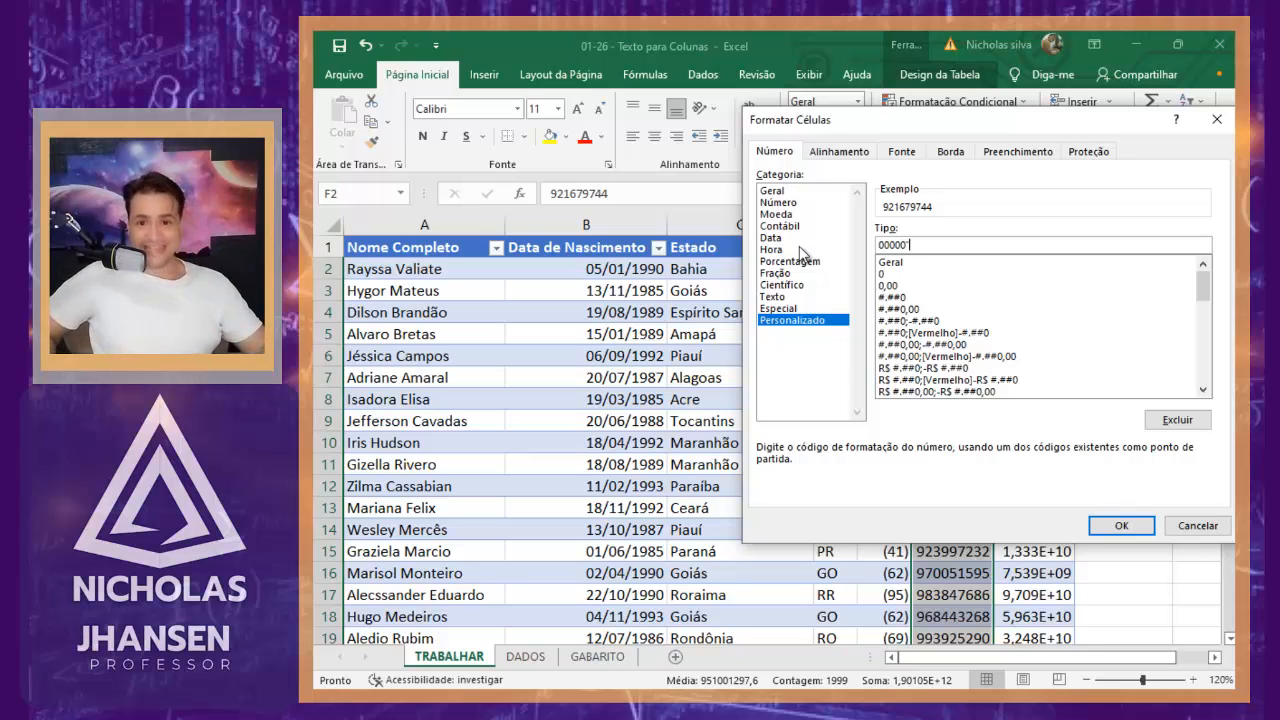
{"action": "type", "text": "-"}
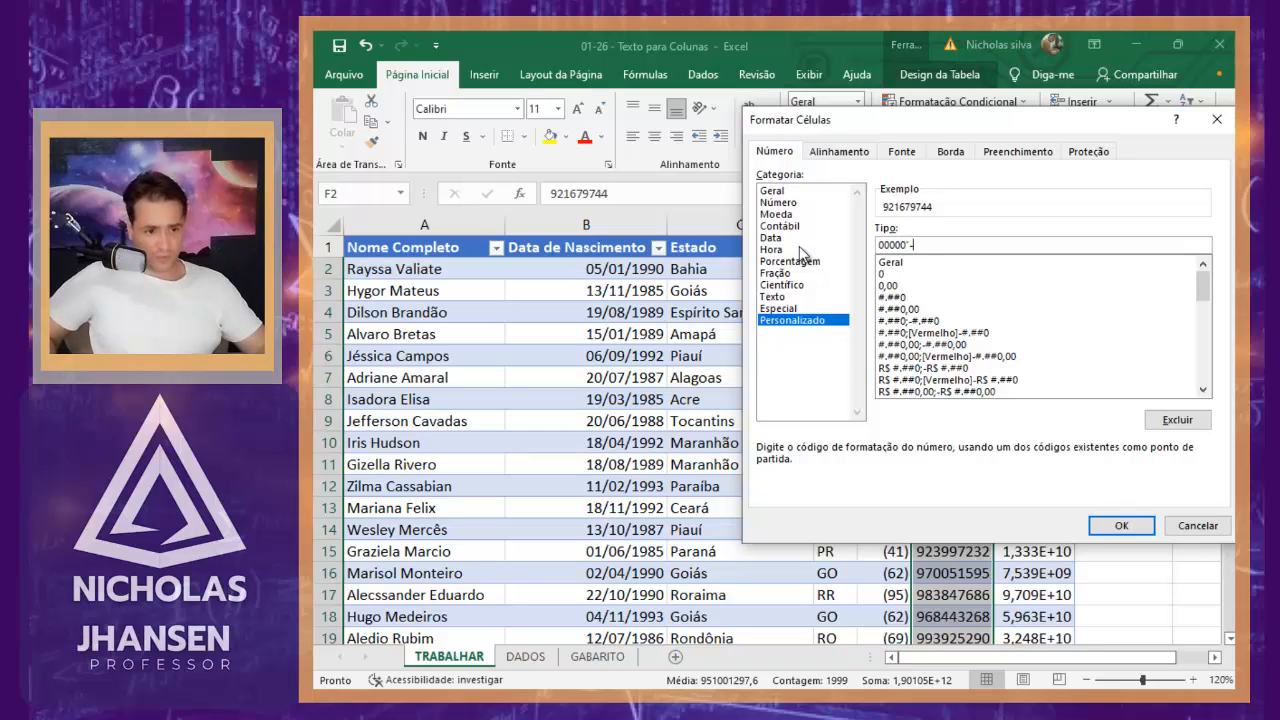
{"action": "type", "text": "\"0000"}
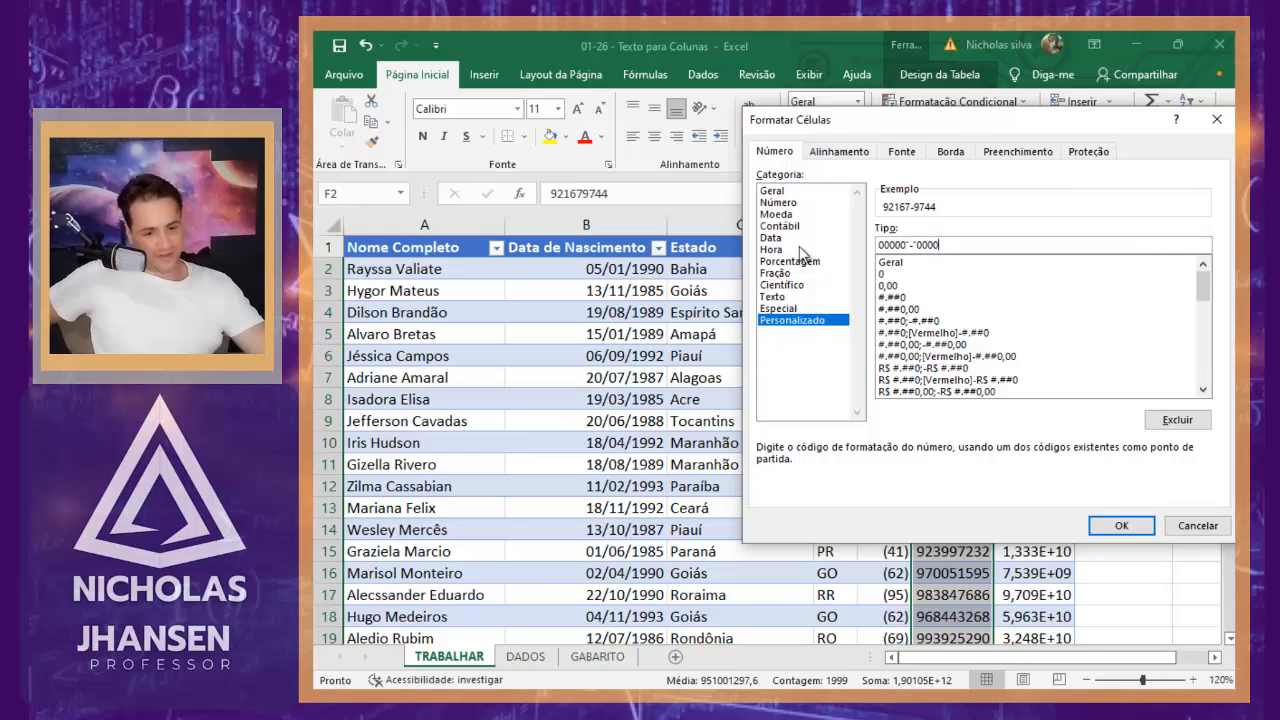
{"action": "left_click", "coordinate": [1136, 527]}
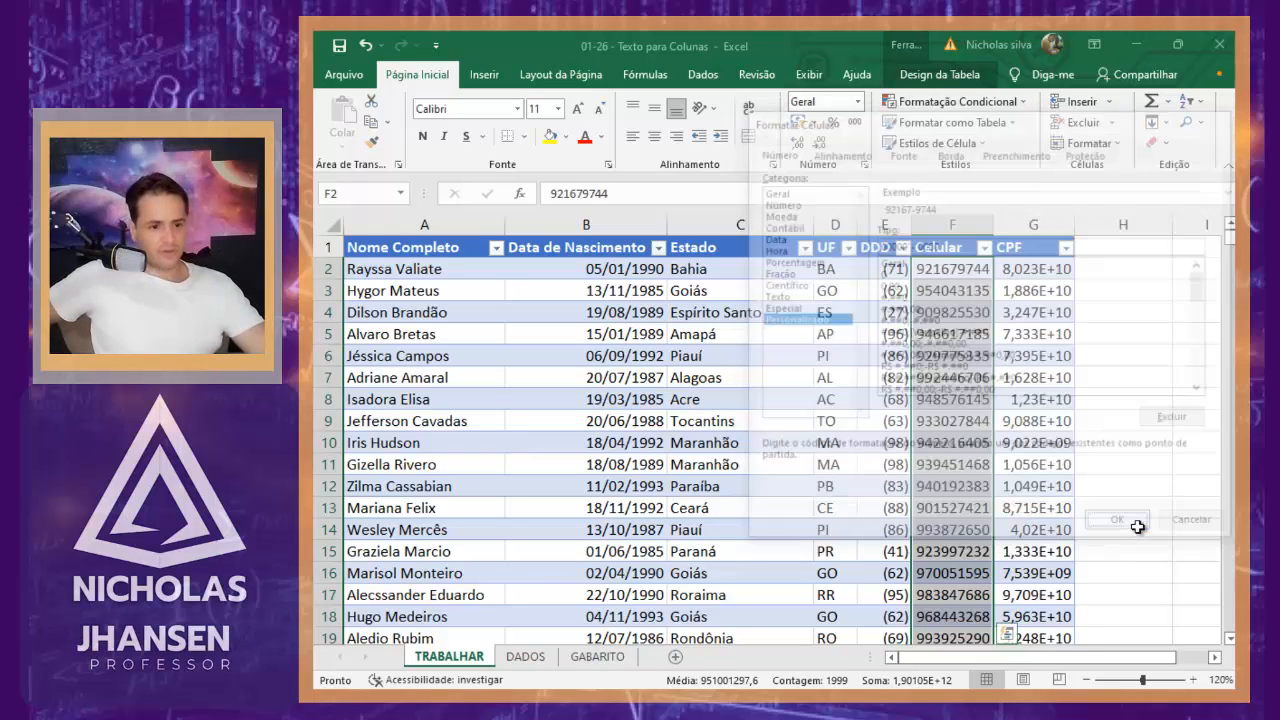
AutoFit the Celular column again and check the hyphenated numbers in the first rows
{"action": "double_click", "coordinate": [994, 225]}
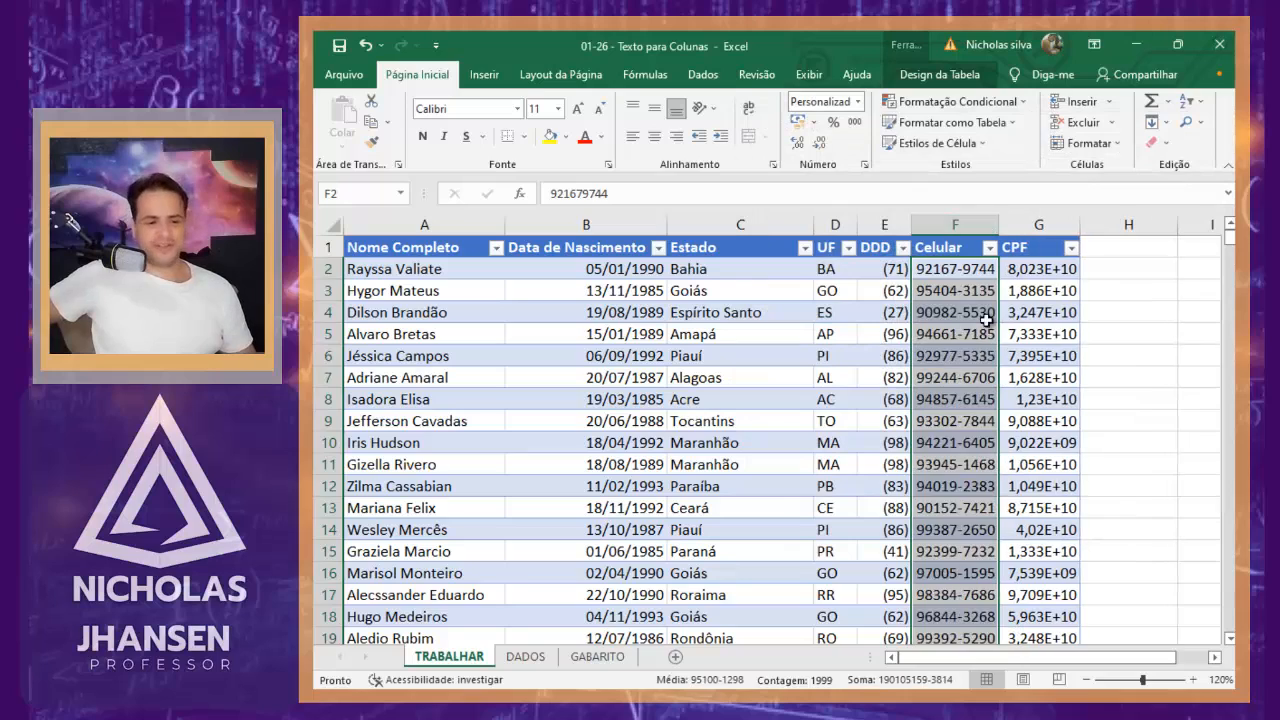
{"action": "left_click", "coordinate": [972, 398]}
{"action": "scroll", "coordinate": [972, 398], "scroll_direction": "down", "scroll_amount": 5}
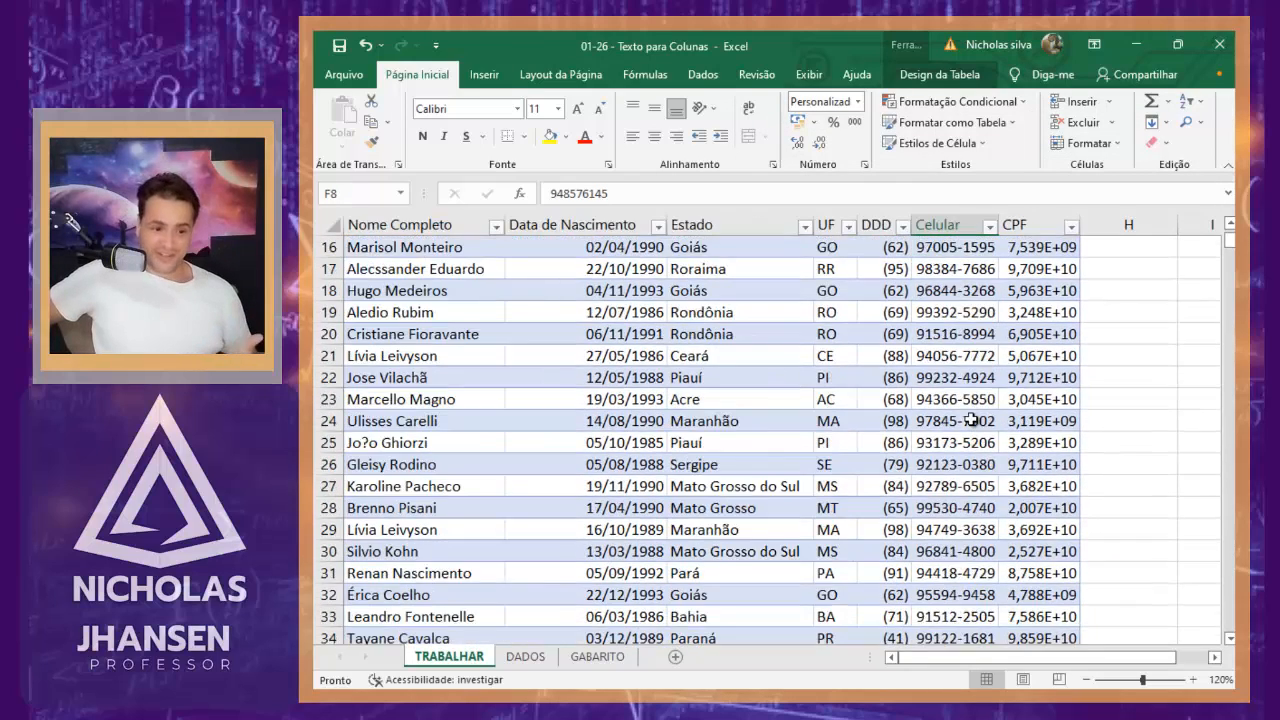
{"action": "scroll", "coordinate": [972, 420], "scroll_direction": "up", "scroll_amount": 5}
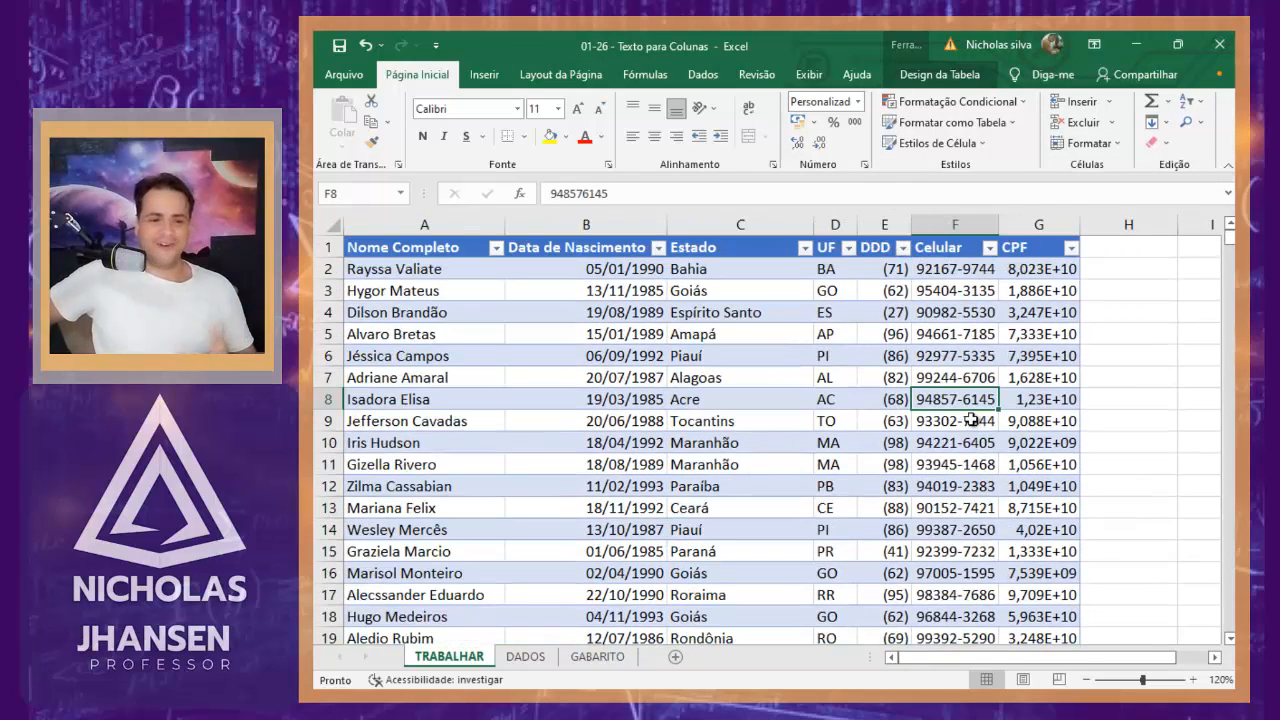
AutoFit the CPF column and enter 000.000.000-00 as the custom number format for G2:G2000
{"action": "left_click", "coordinate": [1040, 303]}
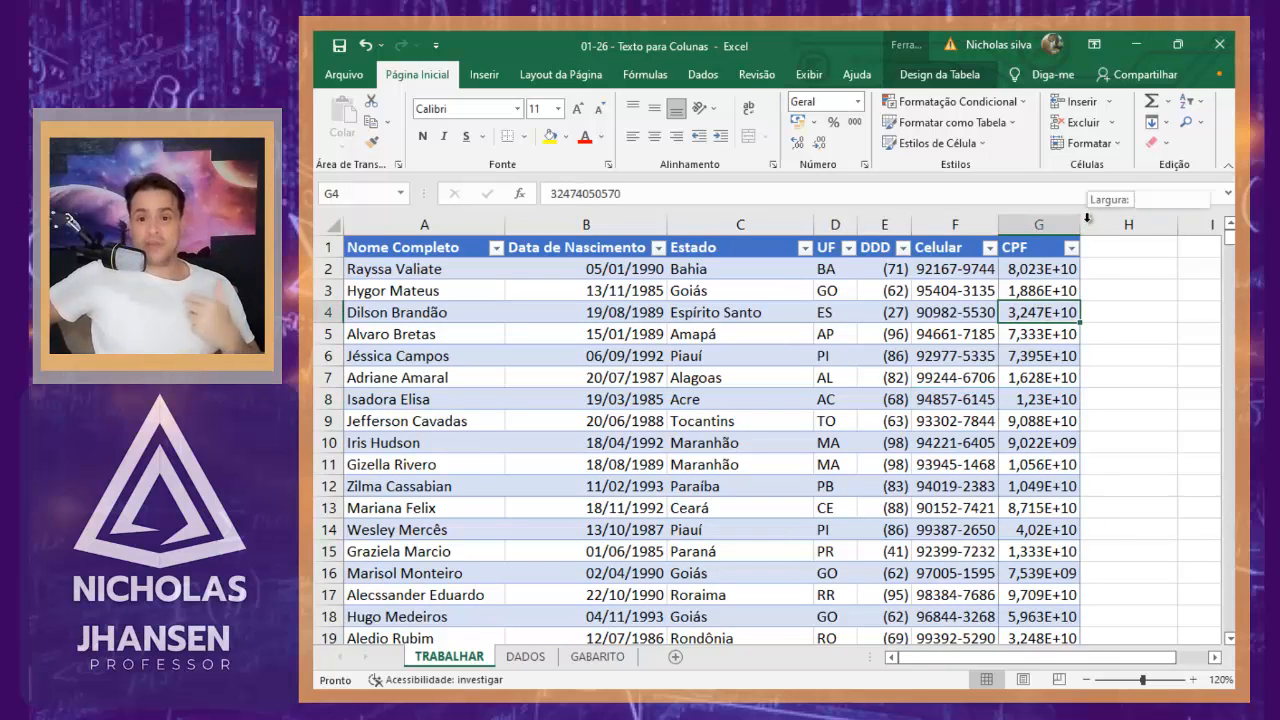
{"action": "double_click", "coordinate": [1086, 221]}
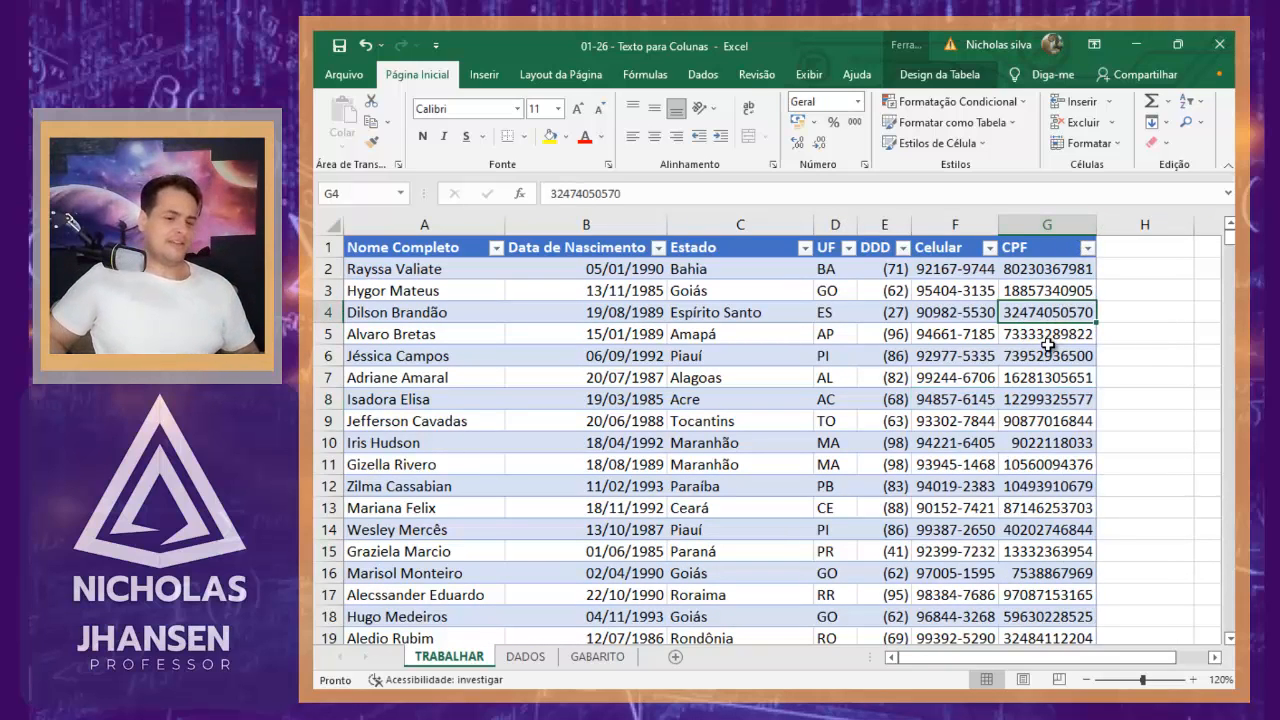
{"action": "key", "text": "Up"}
{"action": "key", "text": "Up"}
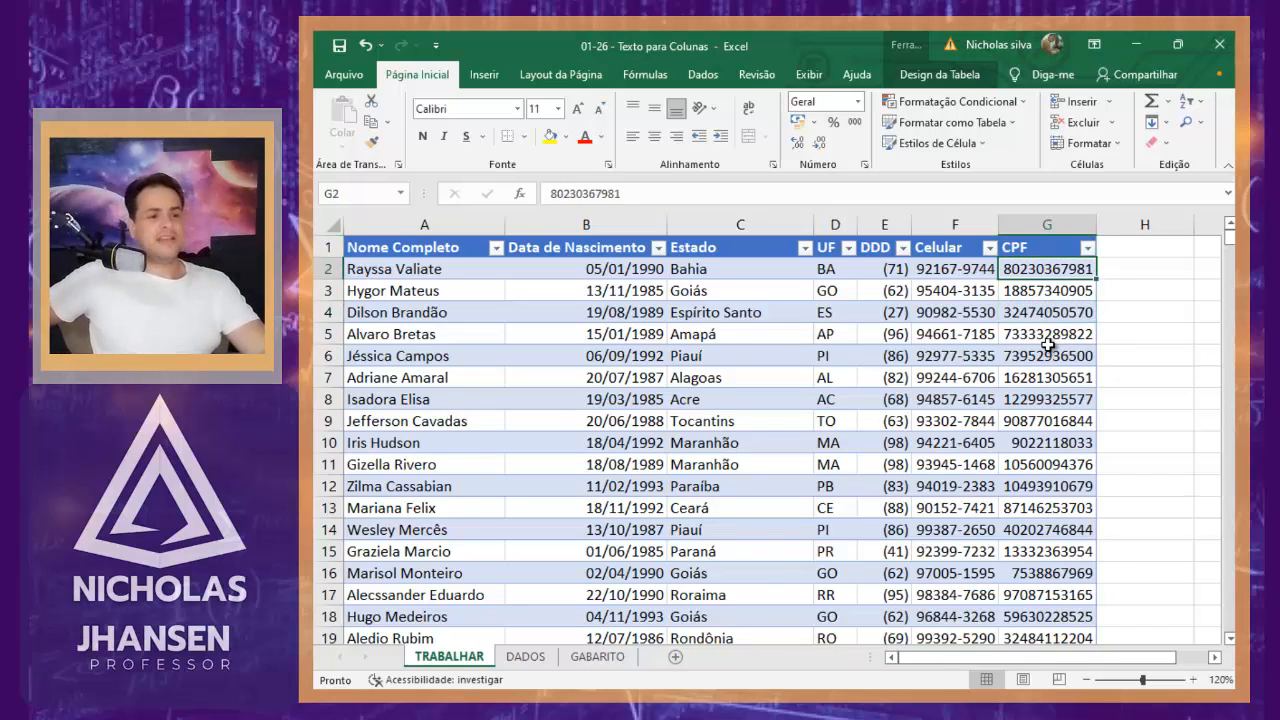
{"action": "key", "text": "ctrl+shift+Down"}
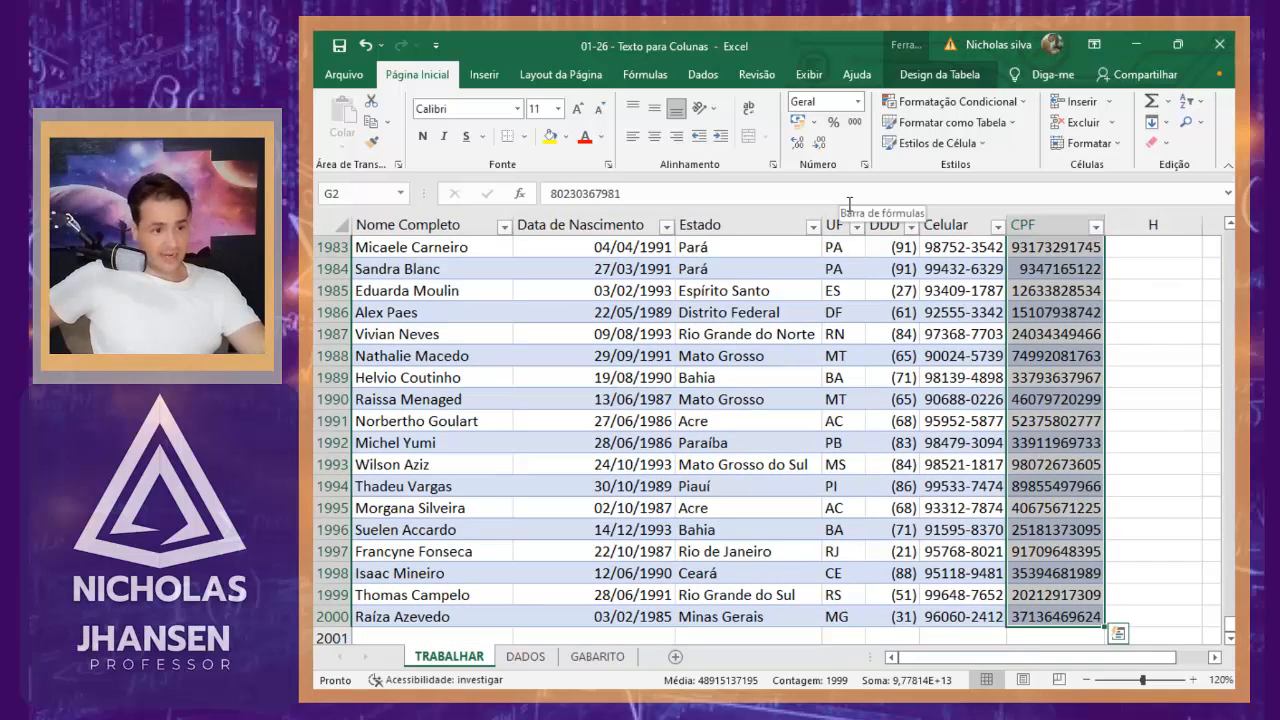
{"action": "left_click", "coordinate": [857, 101]}
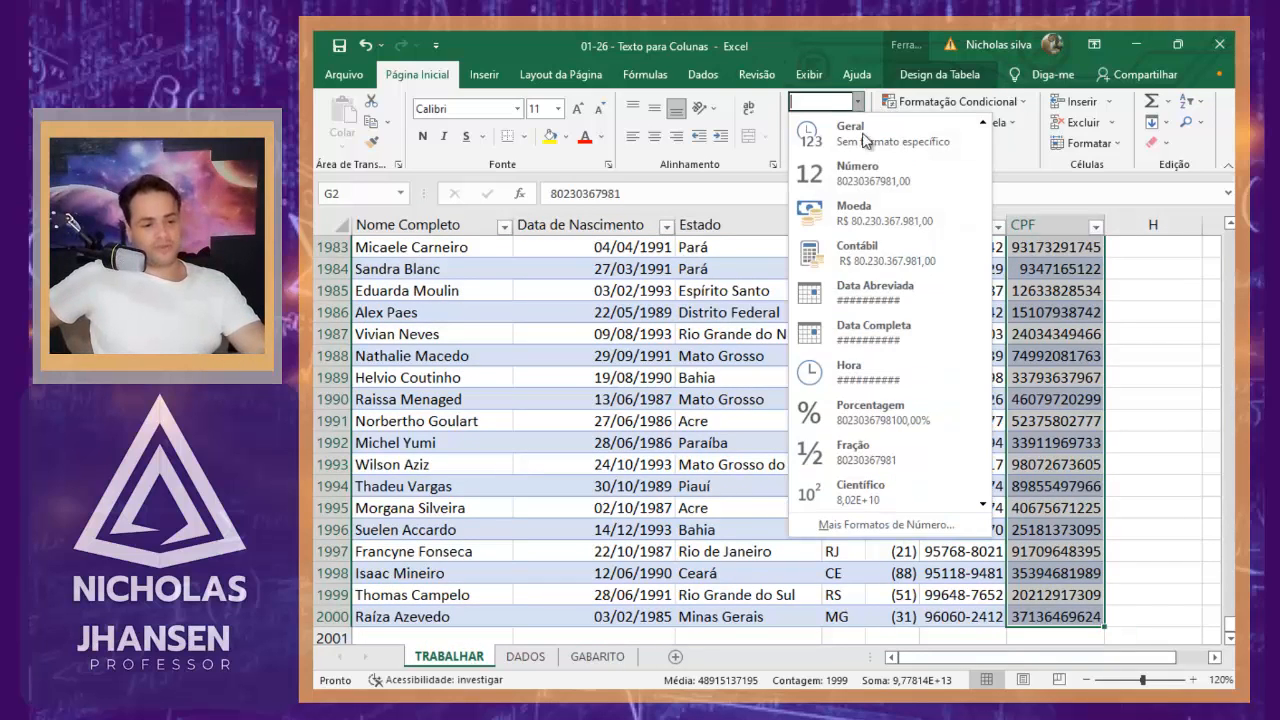
{"action": "left_click", "coordinate": [909, 522]}
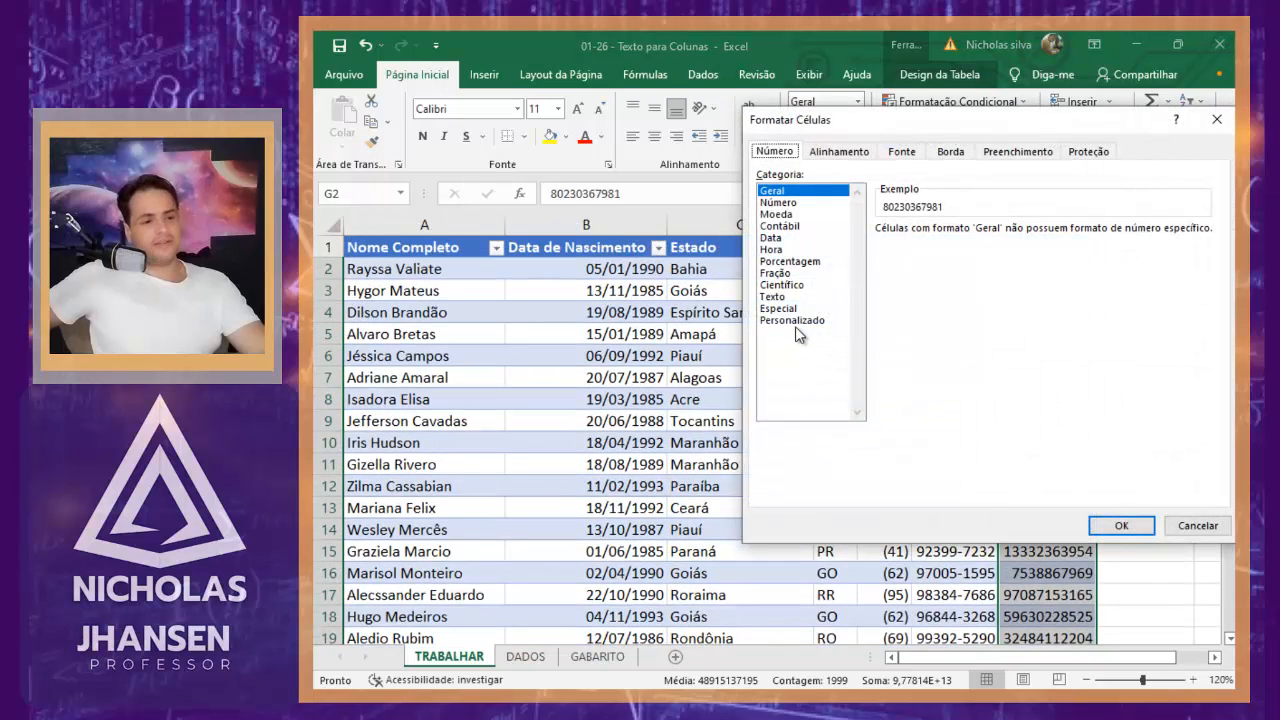
{"action": "left_click", "coordinate": [796, 322]}
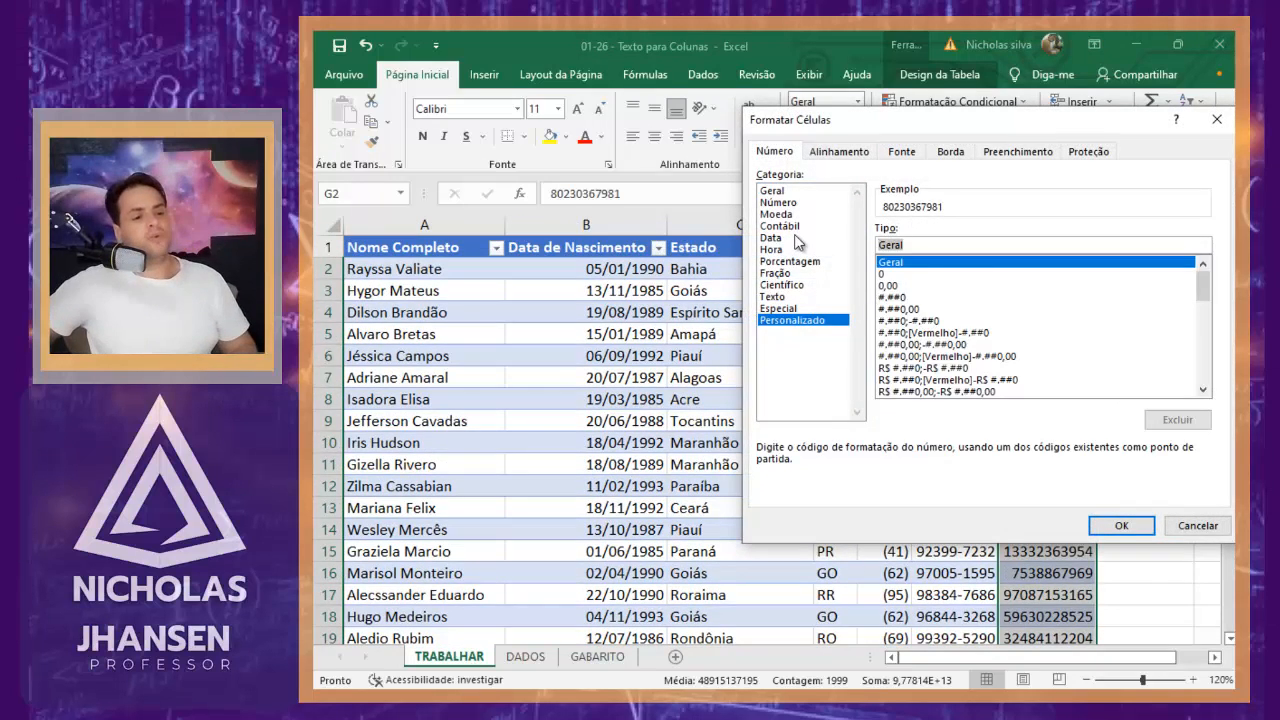
{"action": "key", "text": "BackSpace"}
{"action": "type", "text": "000"}
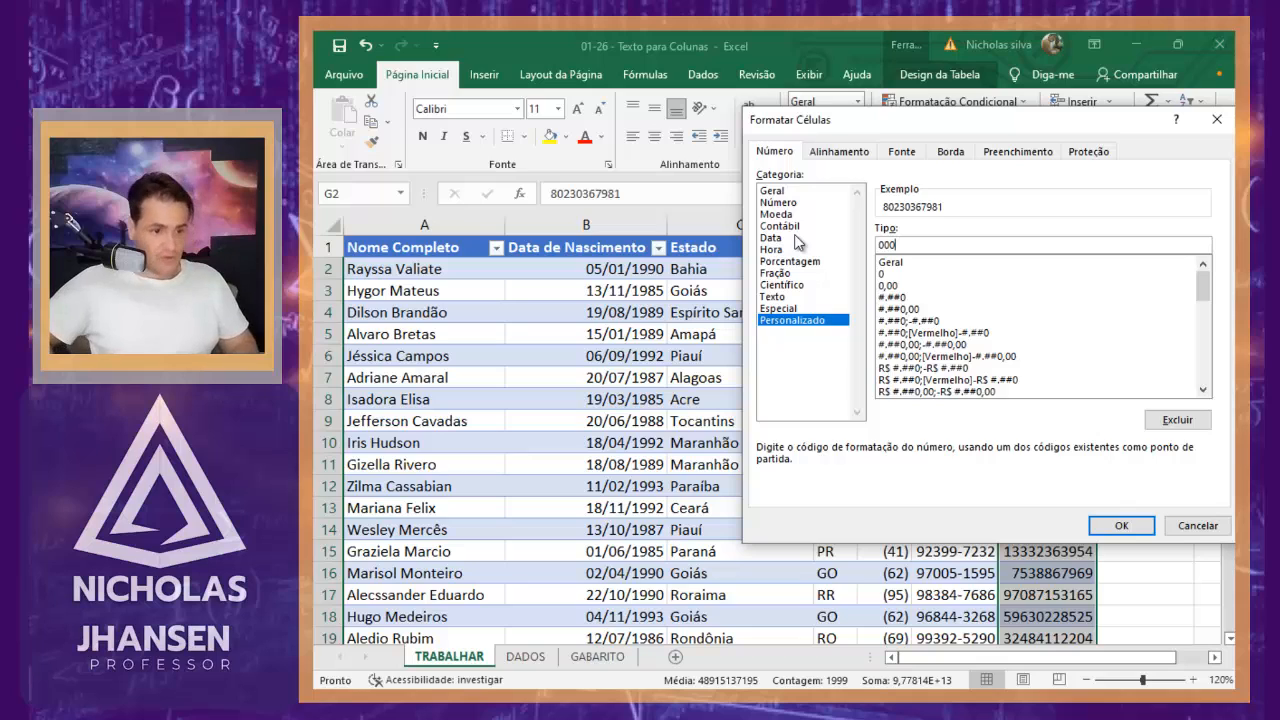
{"action": "type", "text": "."}
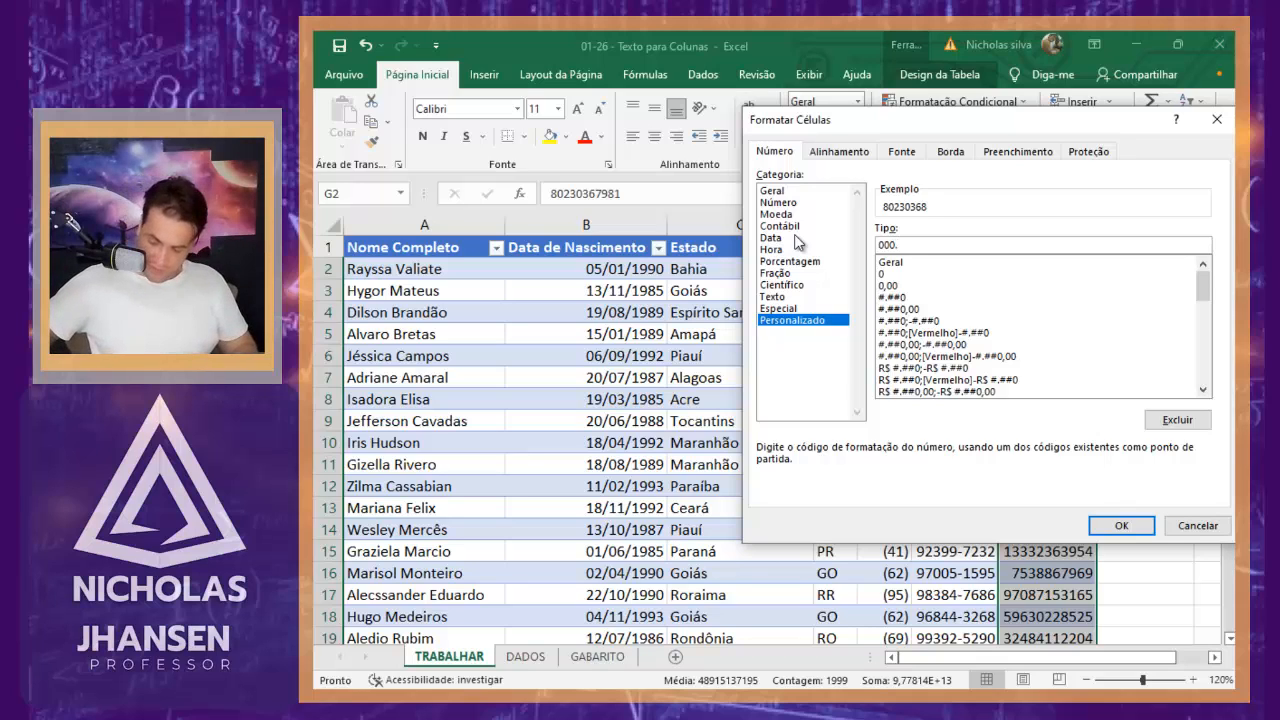
{"action": "type", "text": "000.000."}
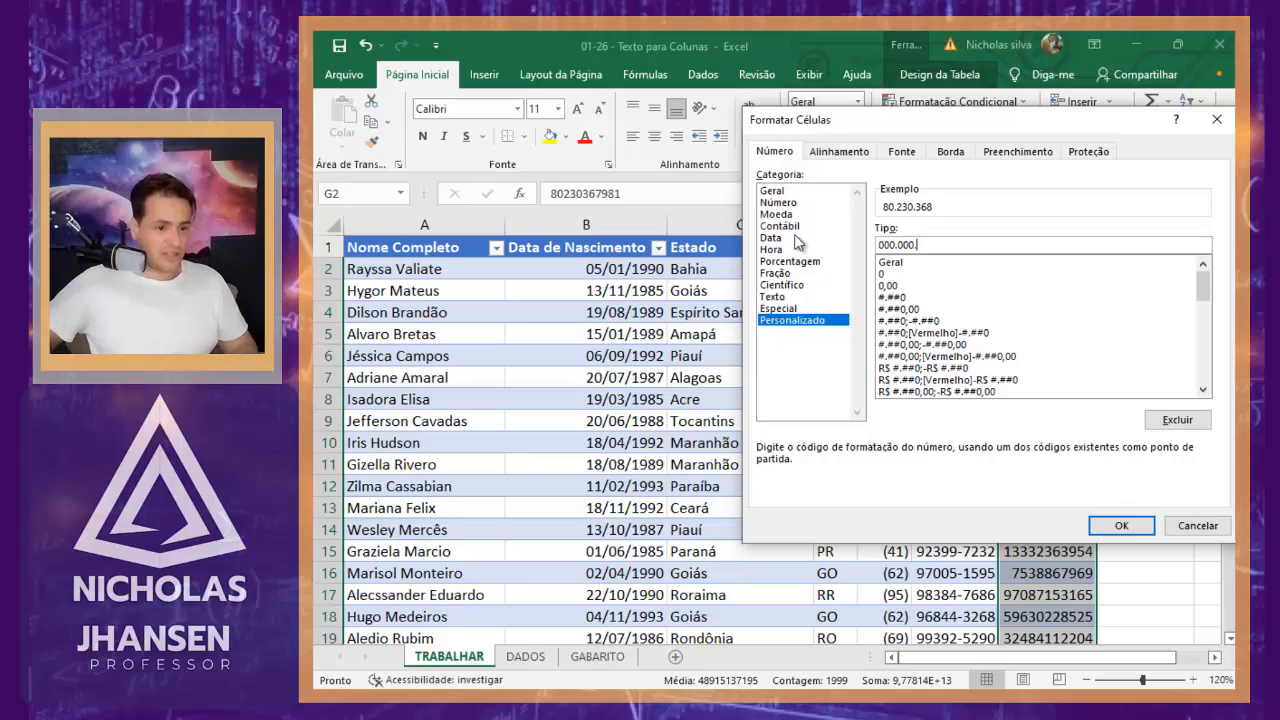
{"action": "type", "text": "-00"}
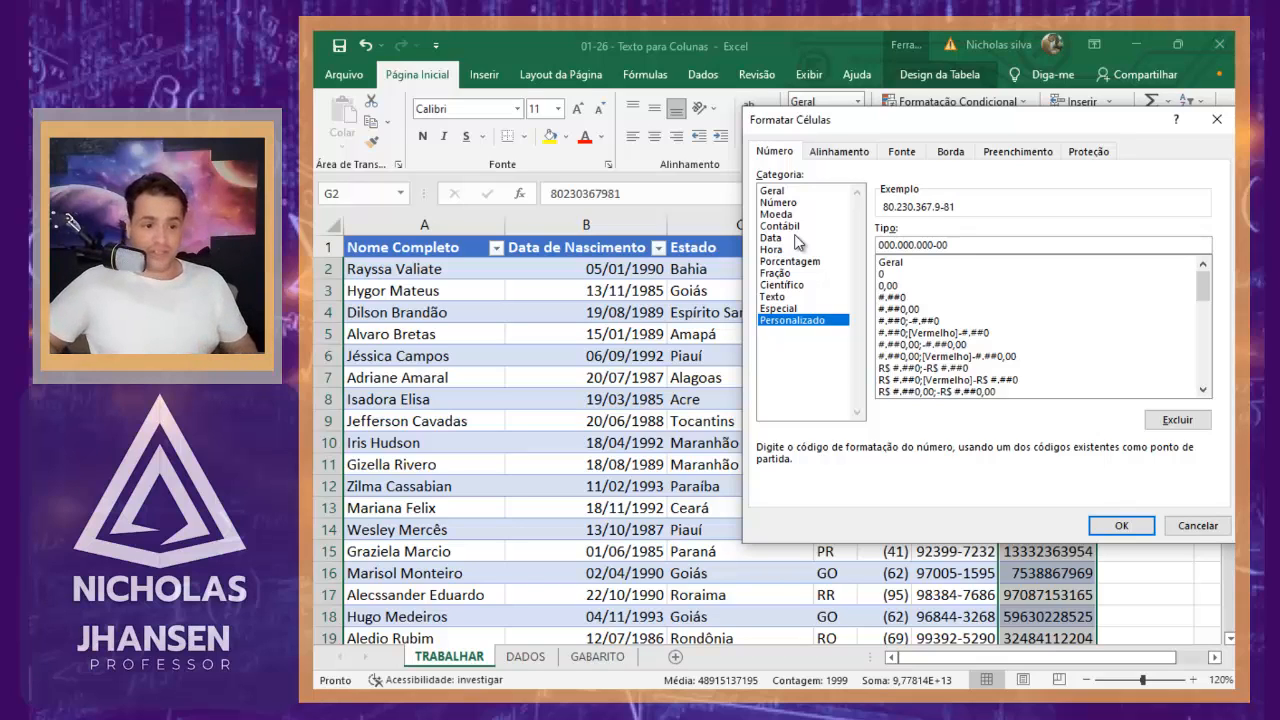
Enclose the separators of the CPF format in quotes, as 000"."000"."000"-"00, and apply it
{"action": "key", "text": "Left"}
{"action": "key", "text": "Left"}
{"action": "key", "text": "Left"}
{"action": "key", "text": "Left"}
{"action": "key", "text": "Left"}
{"action": "key", "text": "Left"}
{"action": "key", "text": "Left"}
{"action": "key", "text": "Left"}
{"action": "key", "text": "Left"}
{"action": "key", "text": "Left"}
{"action": "key", "text": "Left"}
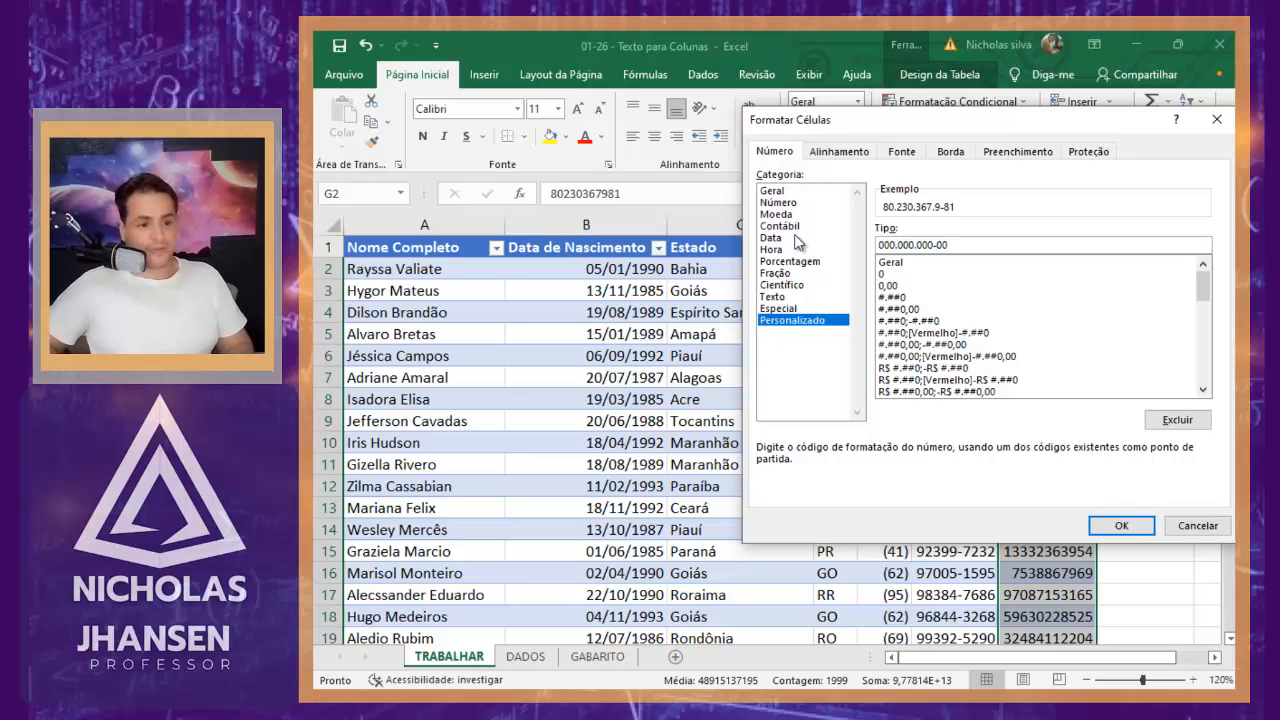
{"action": "type", "text": "\".\"000\""}
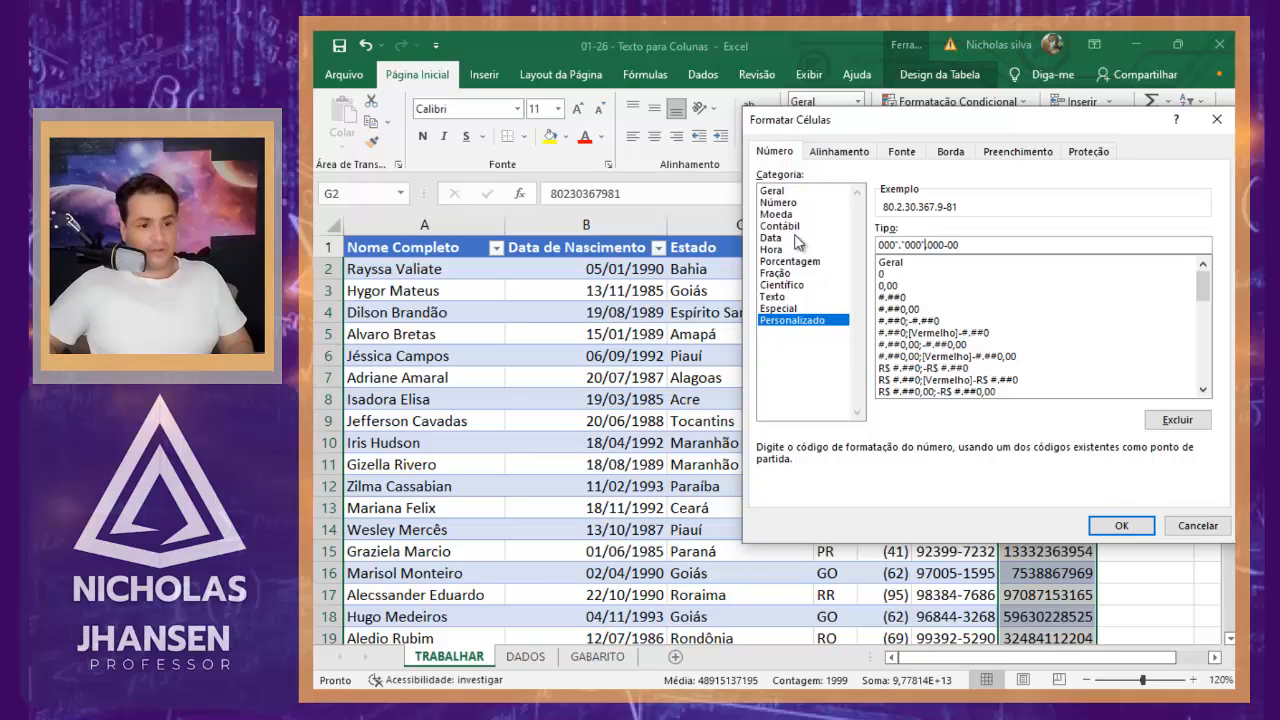
{"action": "key", "text": "Right"}
{"action": "type", "text": "\""}
{"action": "key", "text": "Right"}
{"action": "key", "text": "Right"}
{"action": "key", "text": "Right"}
{"action": "type", "text": "\""}
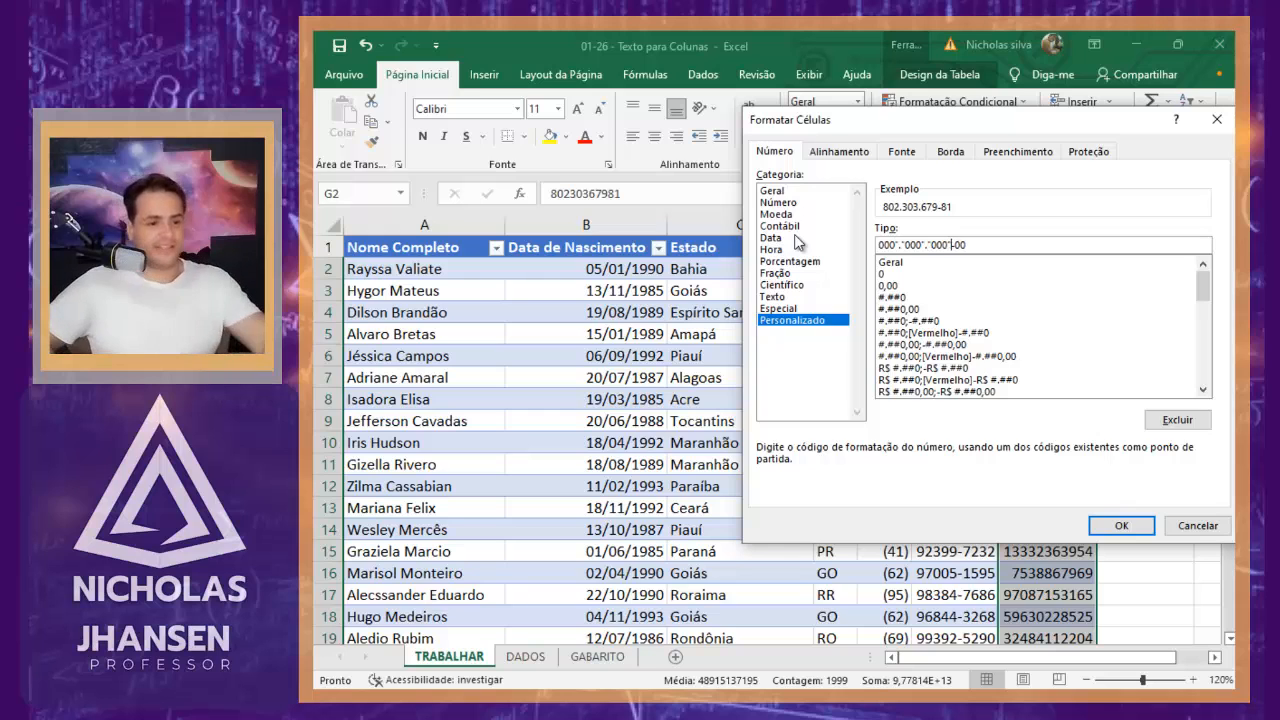
{"action": "key", "text": "Right"}
{"action": "type", "text": "\""}
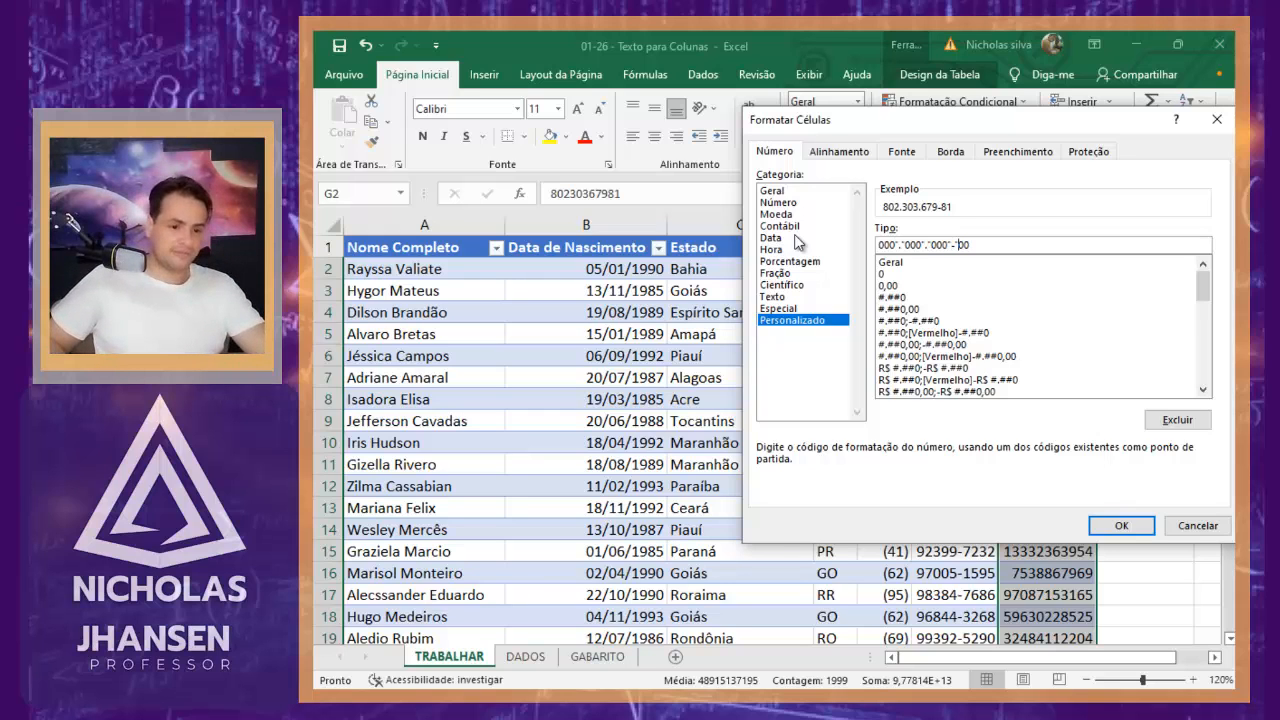
{"action": "key", "text": "Return"}
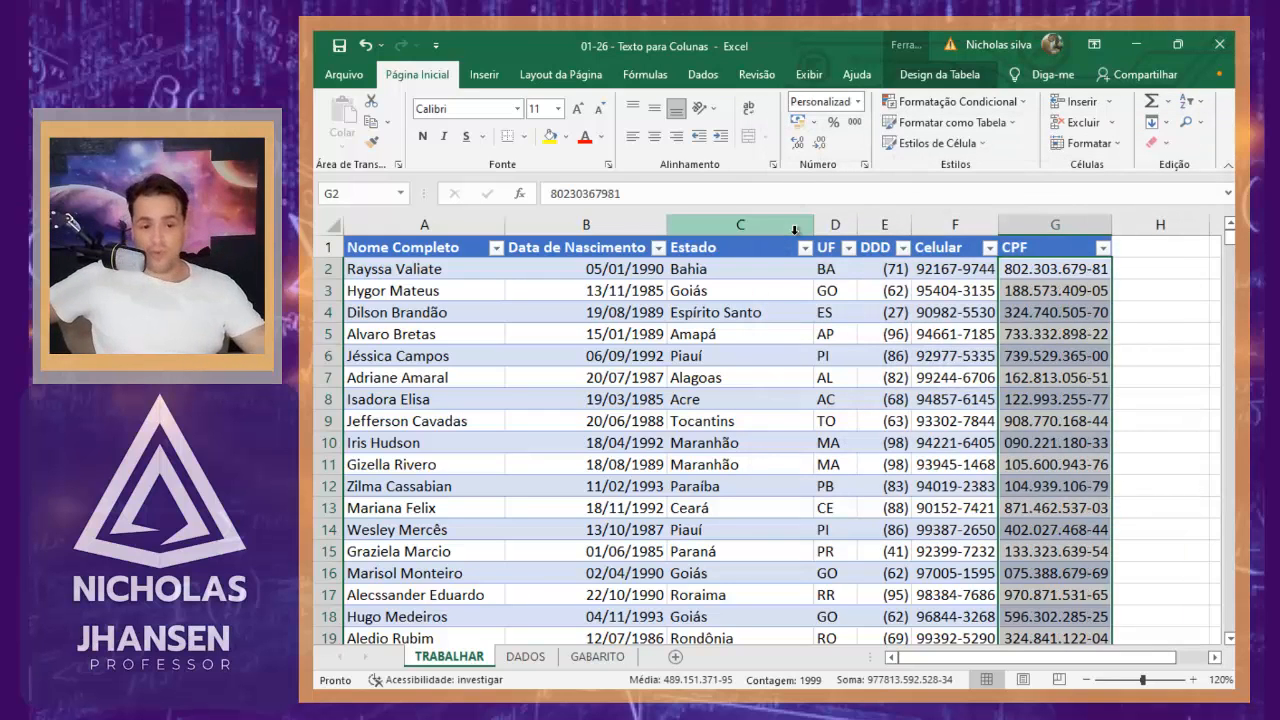
Review the table on TRABALHAR from its header row down through the records, checking the separated and formatted columns
{"action": "left_click", "coordinate": [937, 403]}
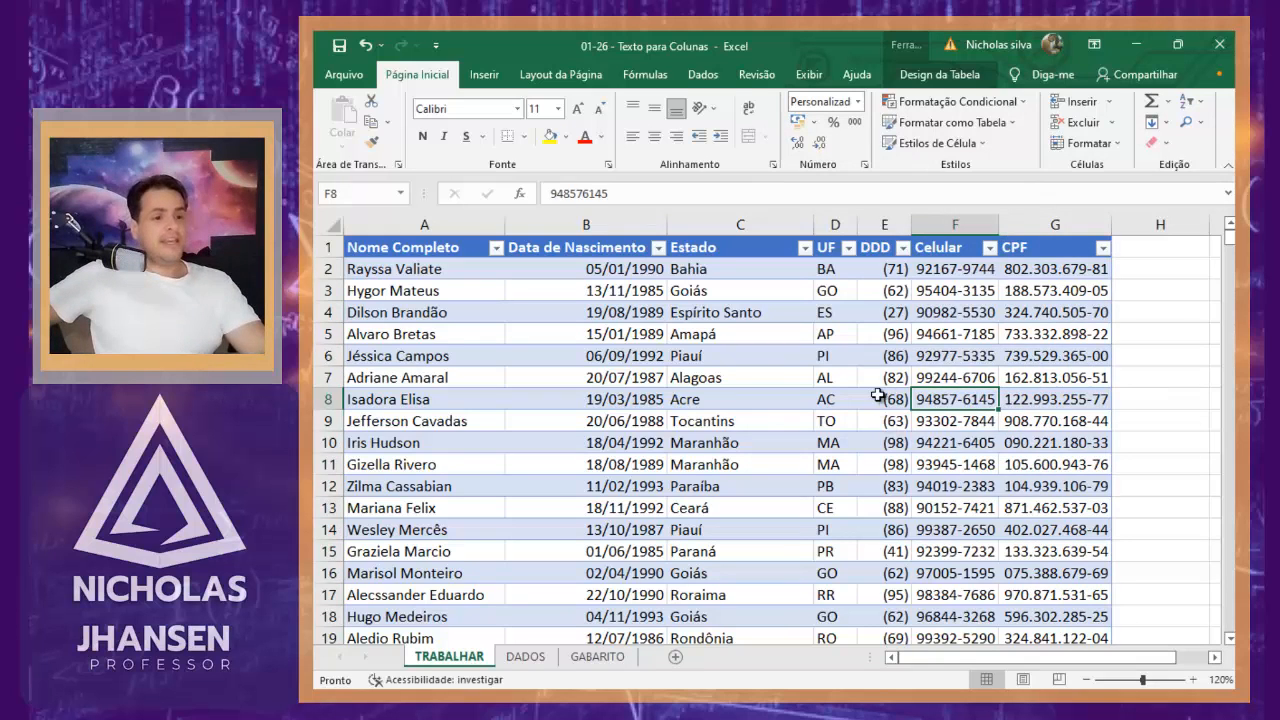
{"action": "left_click", "coordinate": [675, 400]}
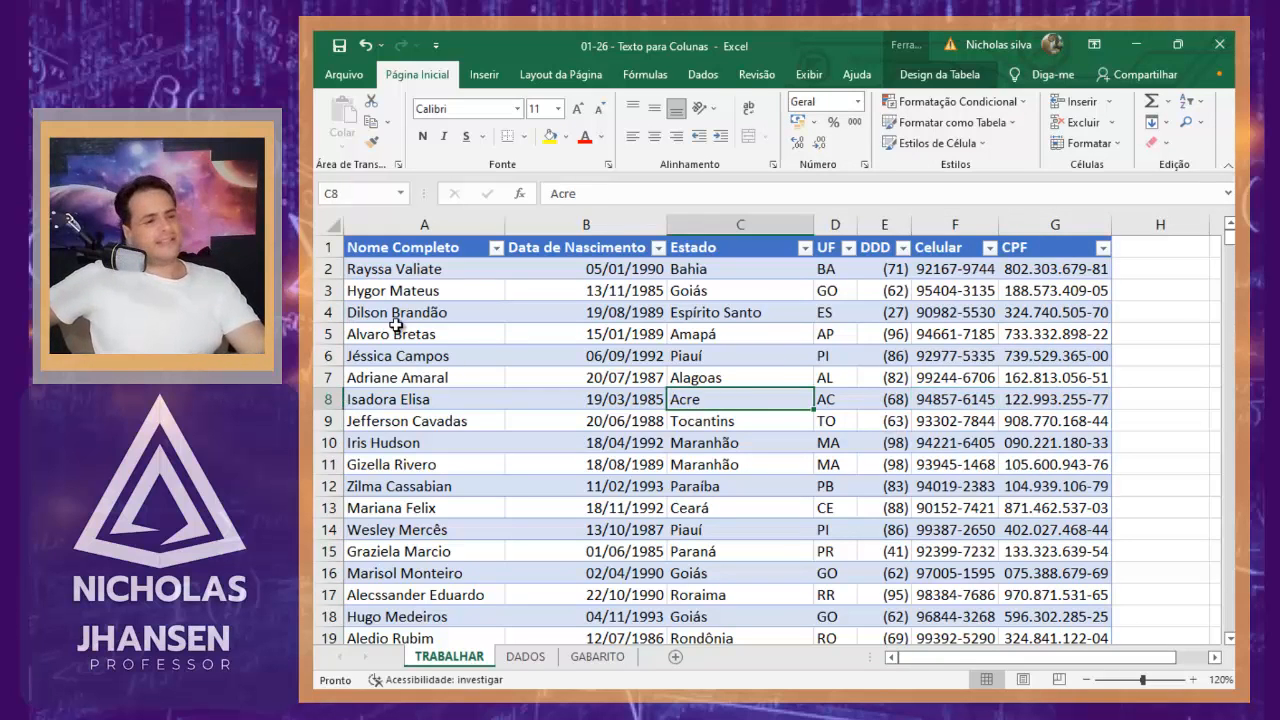
{"action": "left_click", "coordinate": [688, 389]}
{"action": "left_click_drag", "start_coordinate": [745, 332], "coordinate": [326, 314]}
{"action": "left_click", "coordinate": [424, 252]}
{"action": "scroll", "coordinate": [491, 320], "scroll_direction": "down", "scroll_amount": 7}
{"action": "scroll", "coordinate": [491, 320], "scroll_direction": "up", "scroll_amount": 7}
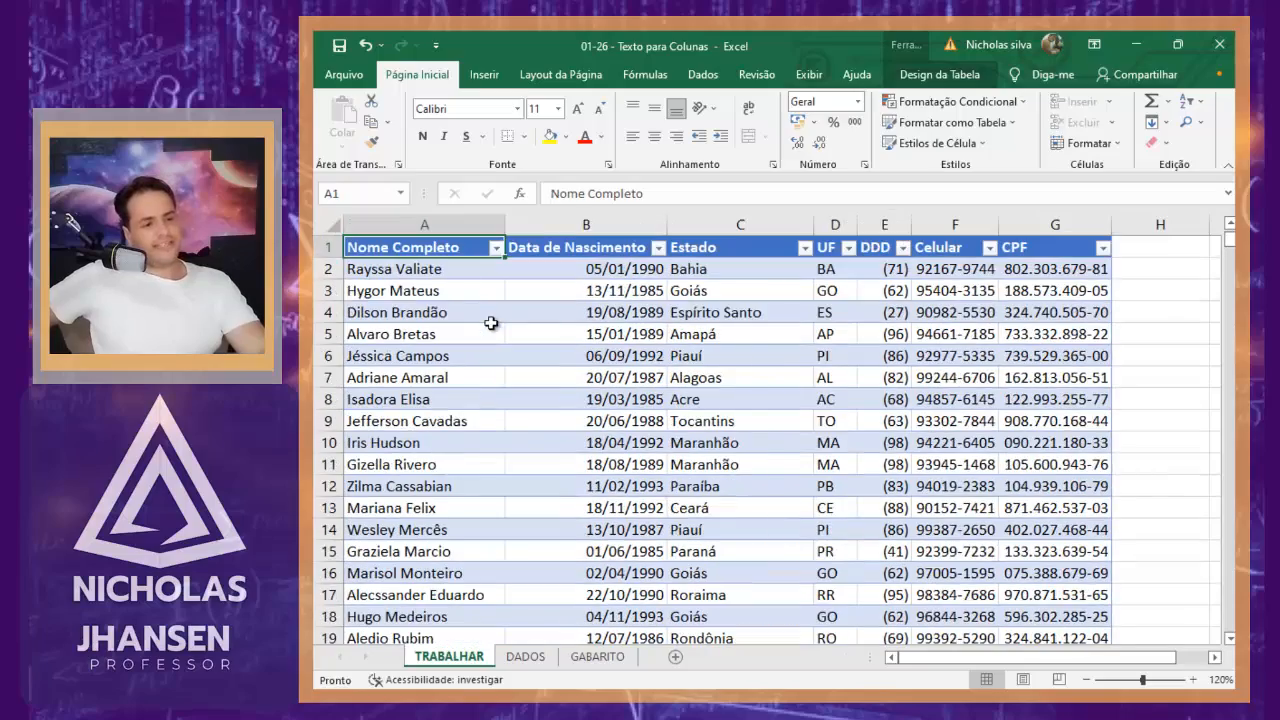
{"action": "scroll", "coordinate": [695, 280], "scroll_direction": "down", "scroll_amount": 20}
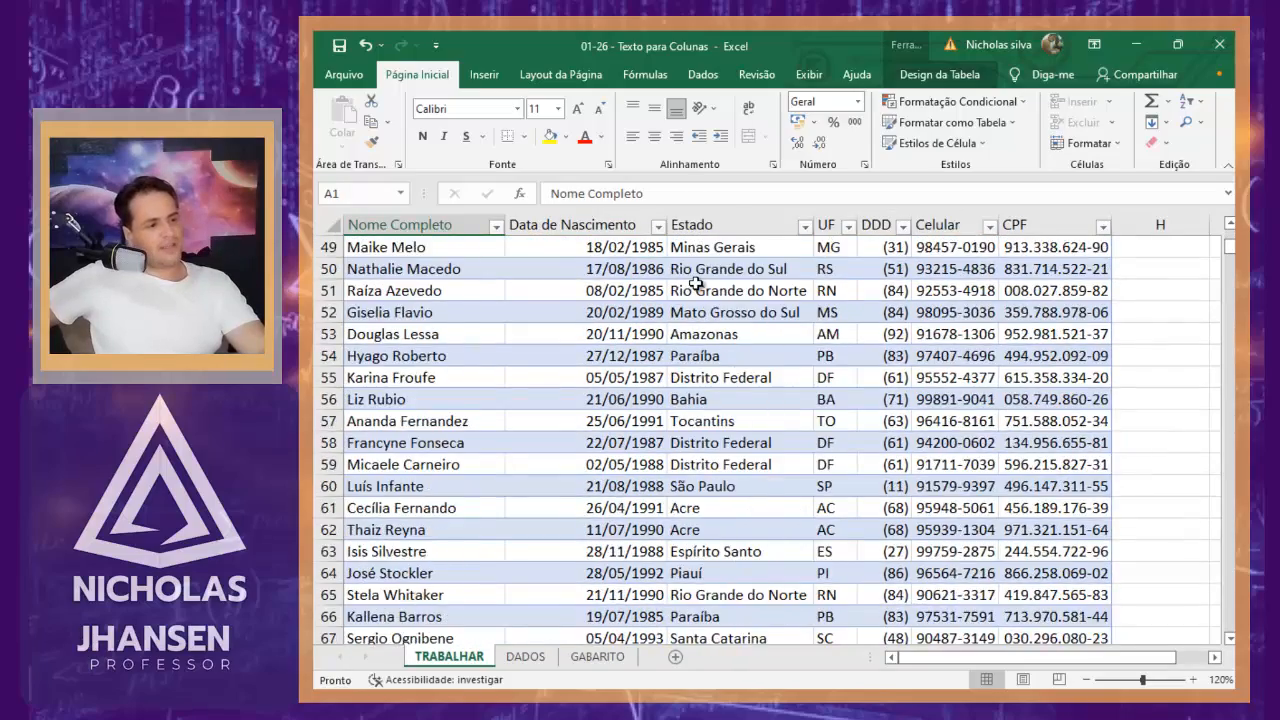
Check the records on TRABALHAR across the table, looking over the separated Estado and UF values and the formatted columns
{"action": "scroll", "coordinate": [626, 249], "scroll_direction": "up", "scroll_amount": 20}
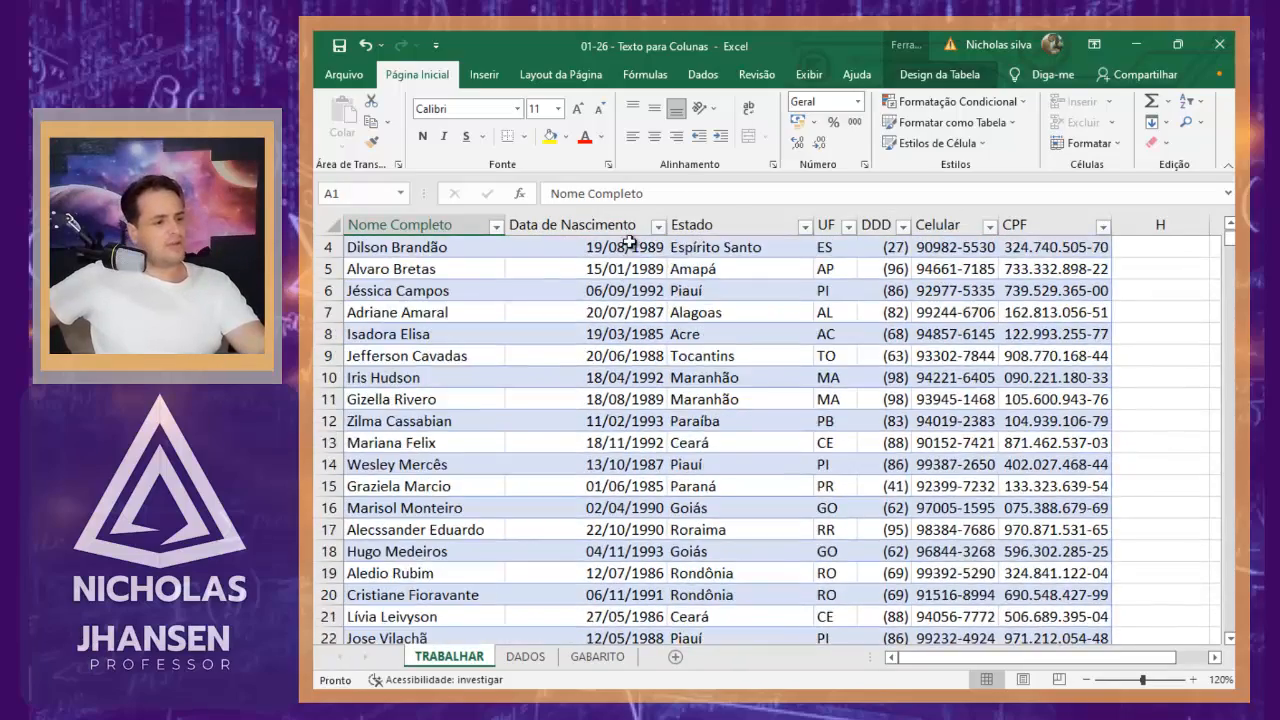
{"action": "scroll", "coordinate": [591, 294], "scroll_direction": "down", "scroll_amount": 6}
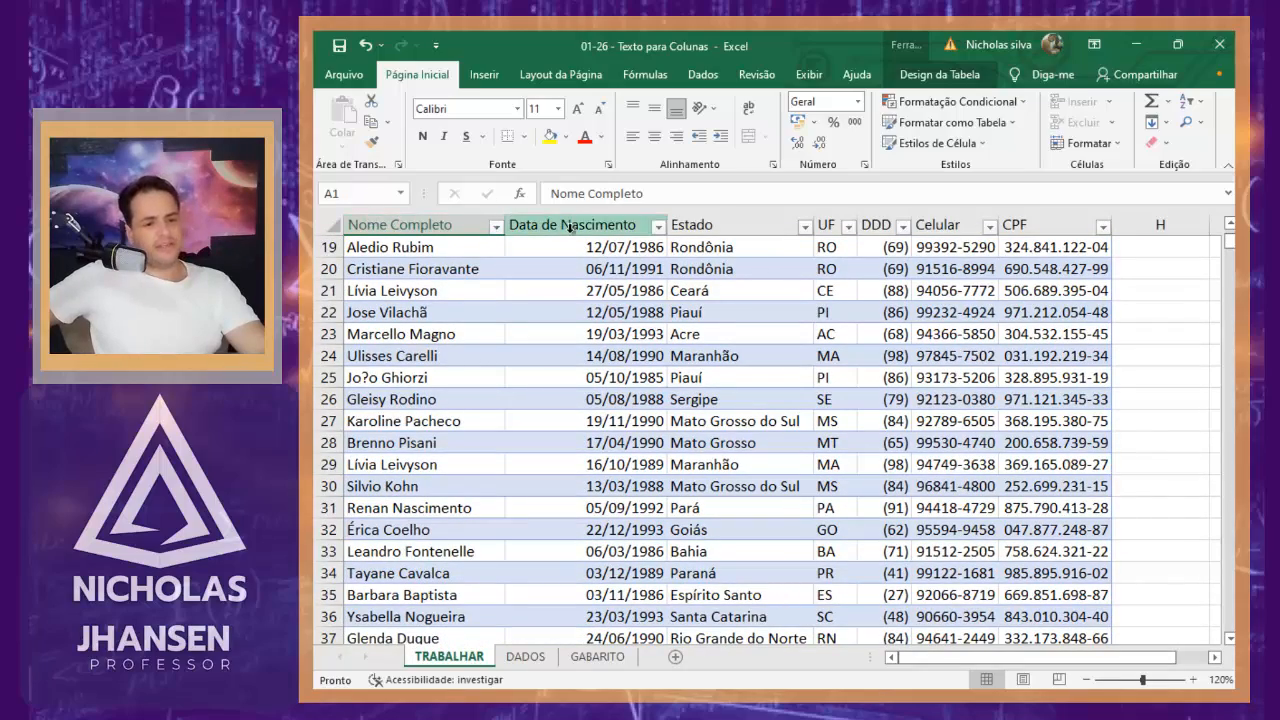
{"action": "scroll", "coordinate": [896, 428], "scroll_direction": "down", "scroll_amount": 9}
{"action": "scroll", "coordinate": [623, 351], "scroll_direction": "down", "scroll_amount": 7}
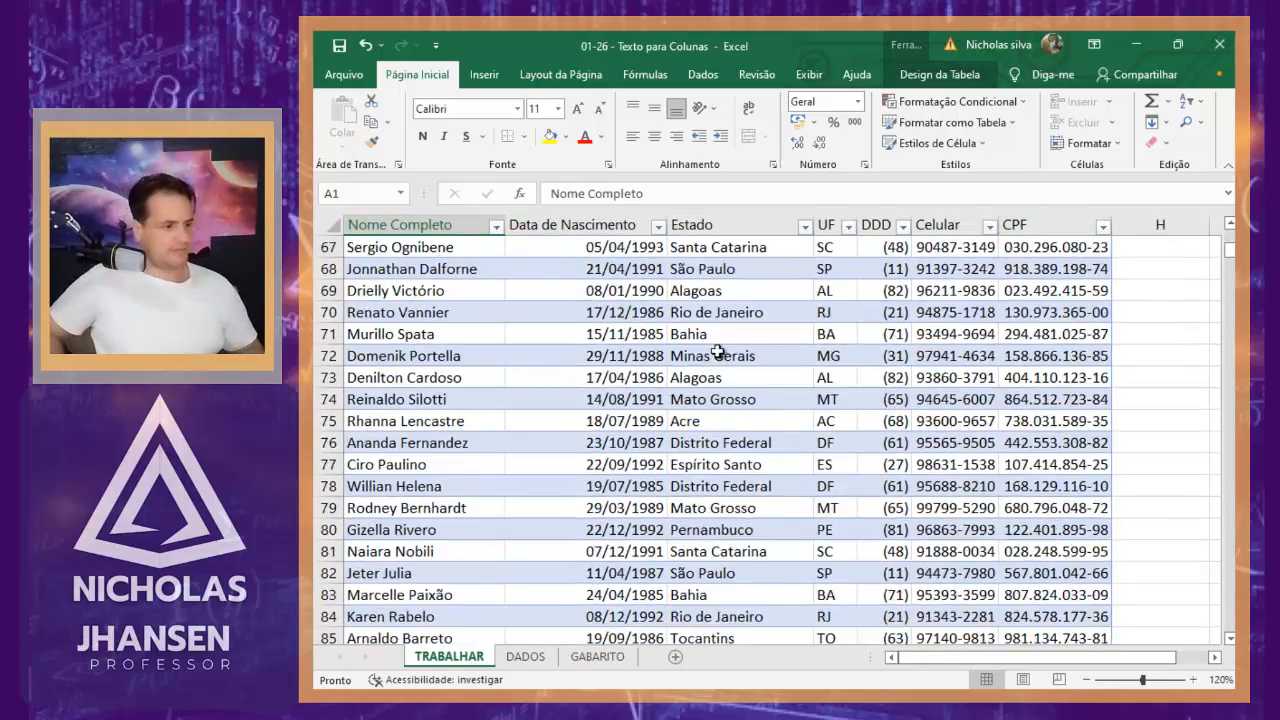
{"action": "scroll", "coordinate": [646, 349], "scroll_direction": "up", "scroll_amount": 15}
{"action": "left_click", "coordinate": [746, 297]}
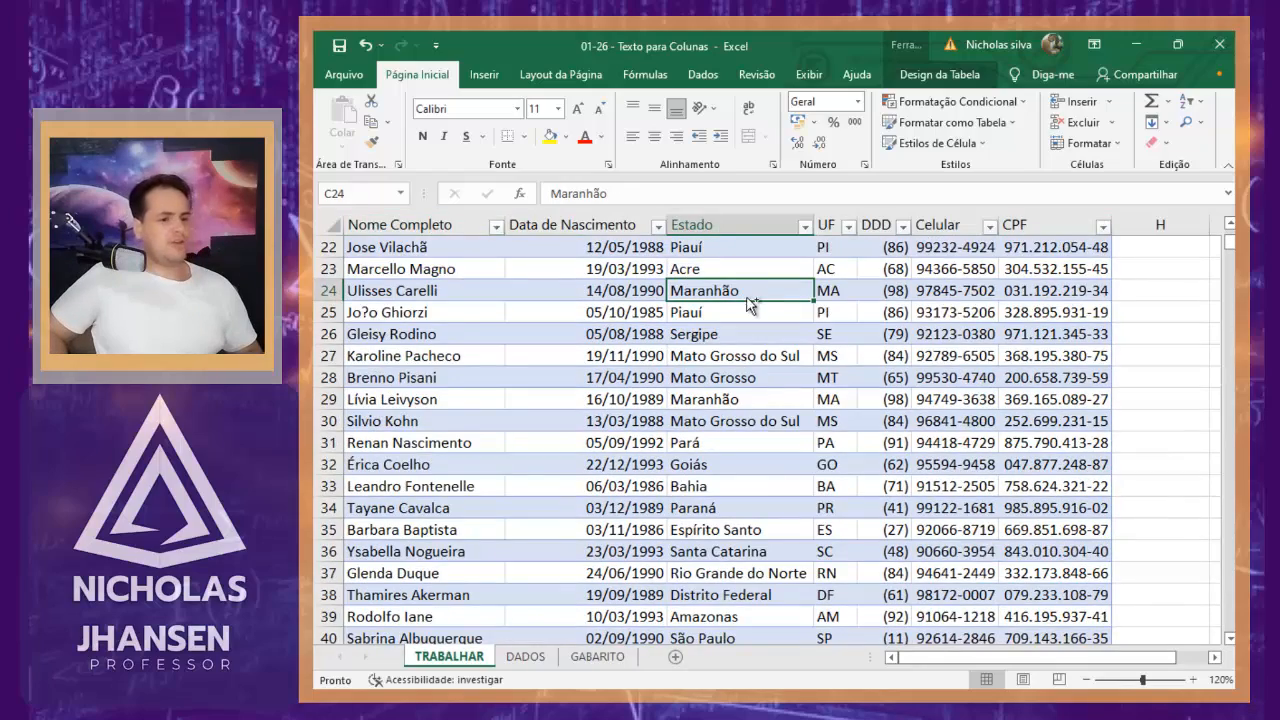
Review the table's header row from Nome Completo through CPF and return to the first header cell
{"action": "key", "text": "ctrl+Home"}
{"action": "key", "text": "Right"}
{"action": "key", "text": "Right"}
{"action": "key", "text": "Right"}
{"action": "key", "text": "Right"}
{"action": "key", "text": "Right"}
{"action": "key", "text": "Right"}
{"action": "key", "text": "Right"}
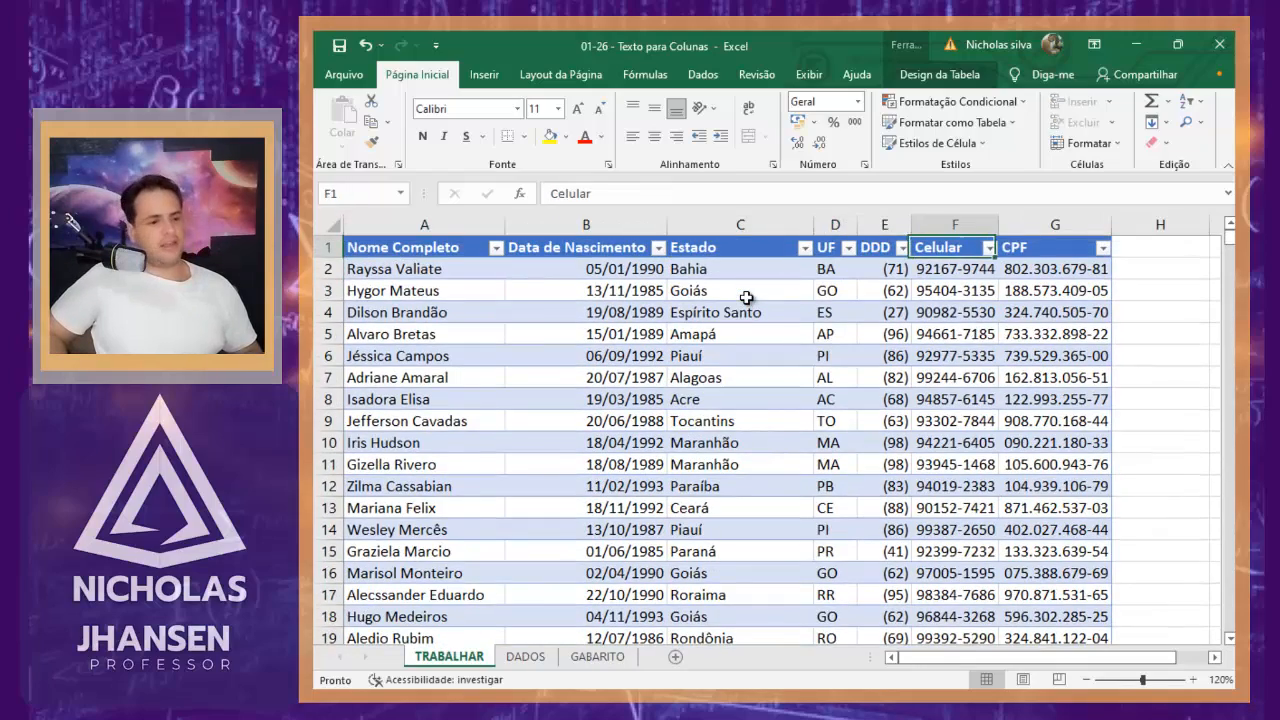
{"action": "key", "text": "Right"}
{"action": "key", "text": "Left"}
{"action": "key", "text": "Left"}
{"action": "key", "text": "Left"}
{"action": "key", "text": "Left"}
{"action": "key", "text": "Left"}
{"action": "key", "text": "Left"}
{"action": "key", "text": "Left"}
{"action": "key", "text": "Left"}
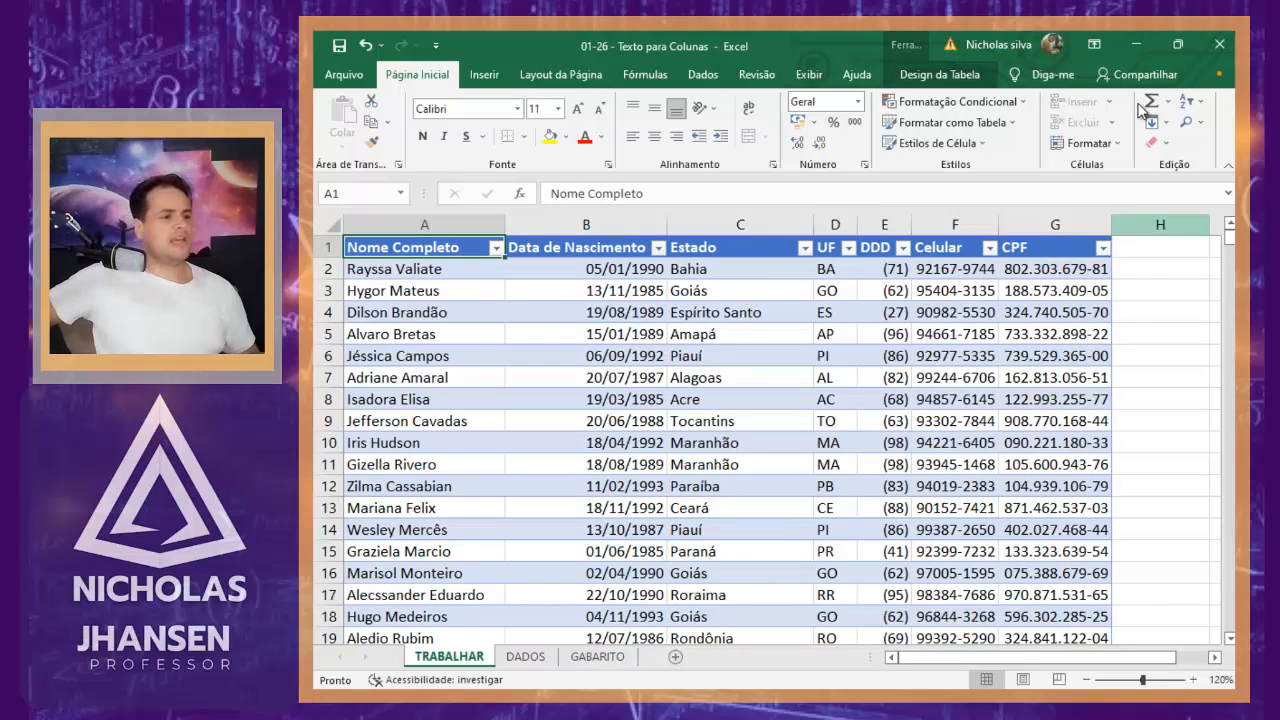
Hide the gridlines and the row and column headings on the TRABALHAR sheet
{"action": "left_click", "coordinate": [597, 80]}
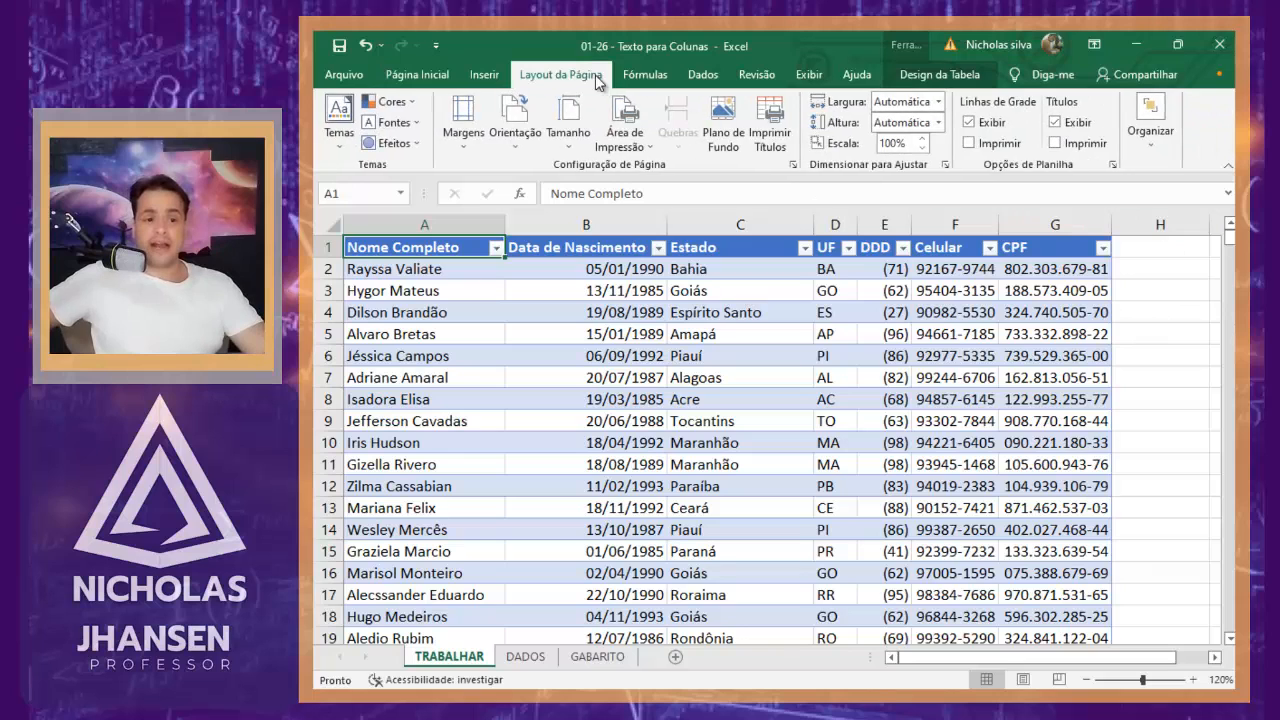
{"action": "left_click", "coordinate": [999, 126]}
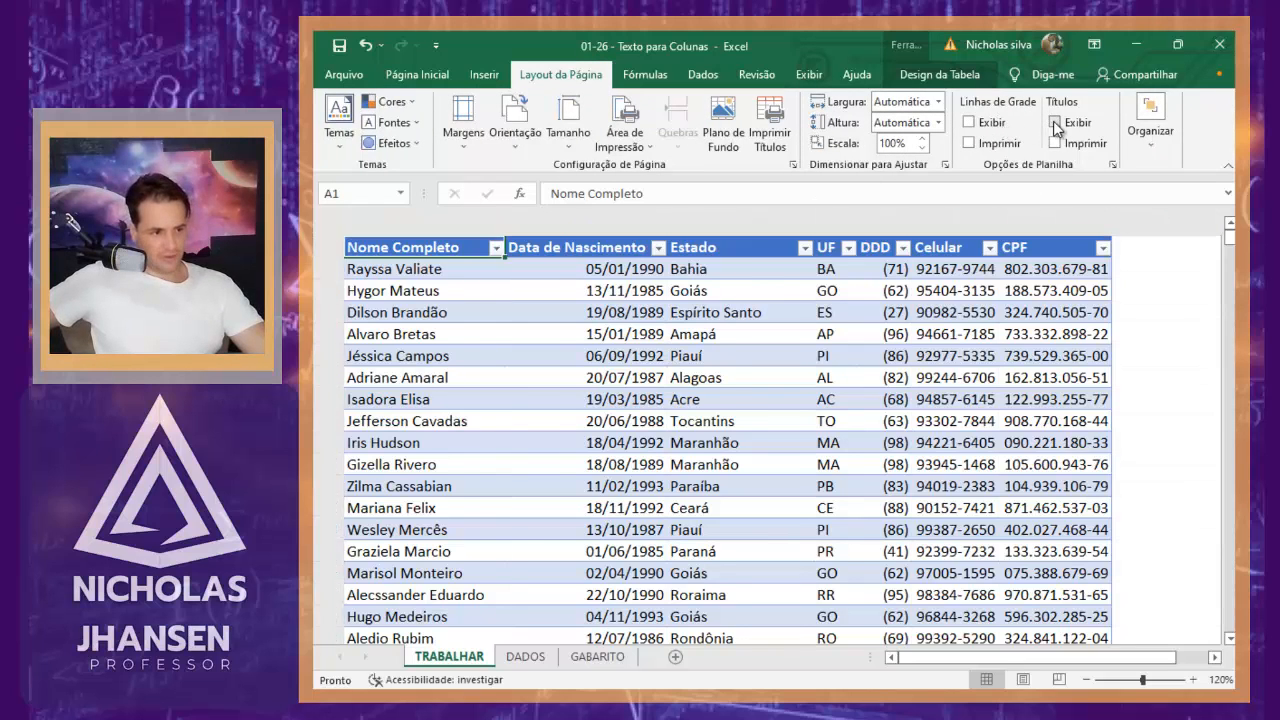
{"action": "left_click", "coordinate": [1056, 122]}
{"action": "left_click", "coordinate": [865, 330]}
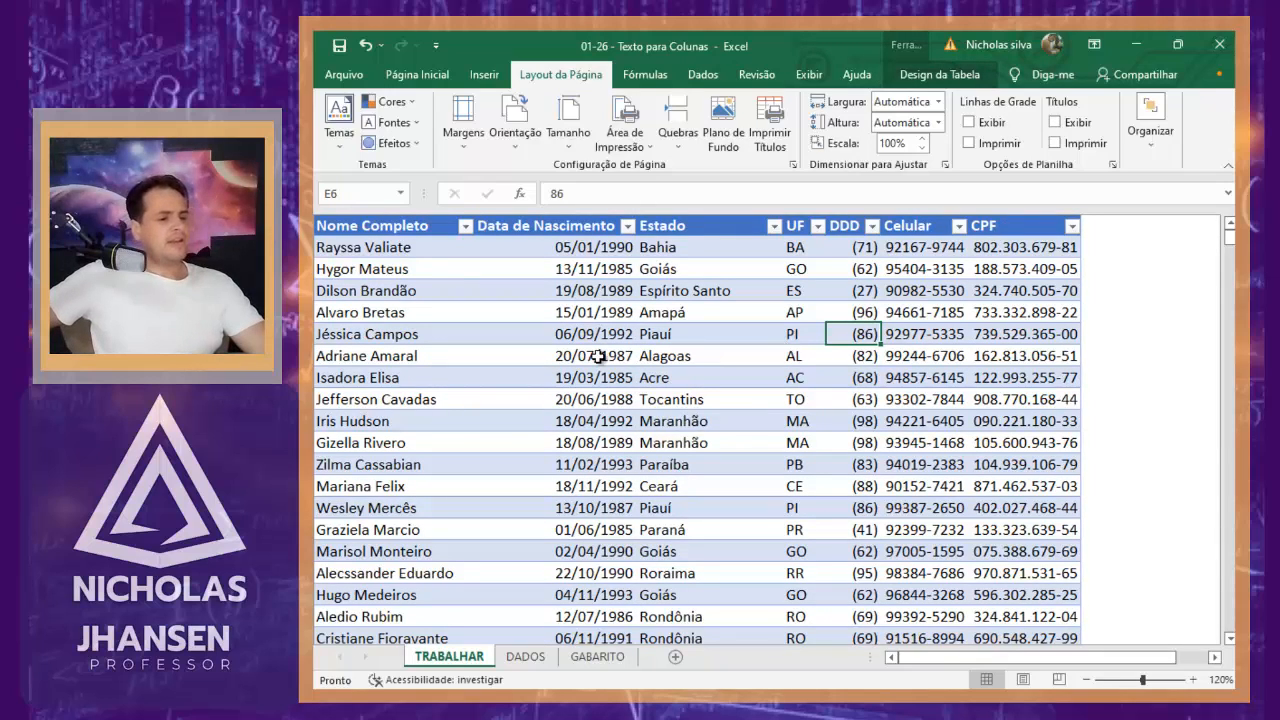
Insert a slicer for the UF field of the table on TRABALHAR
{"action": "left_click", "coordinate": [436, 313]}
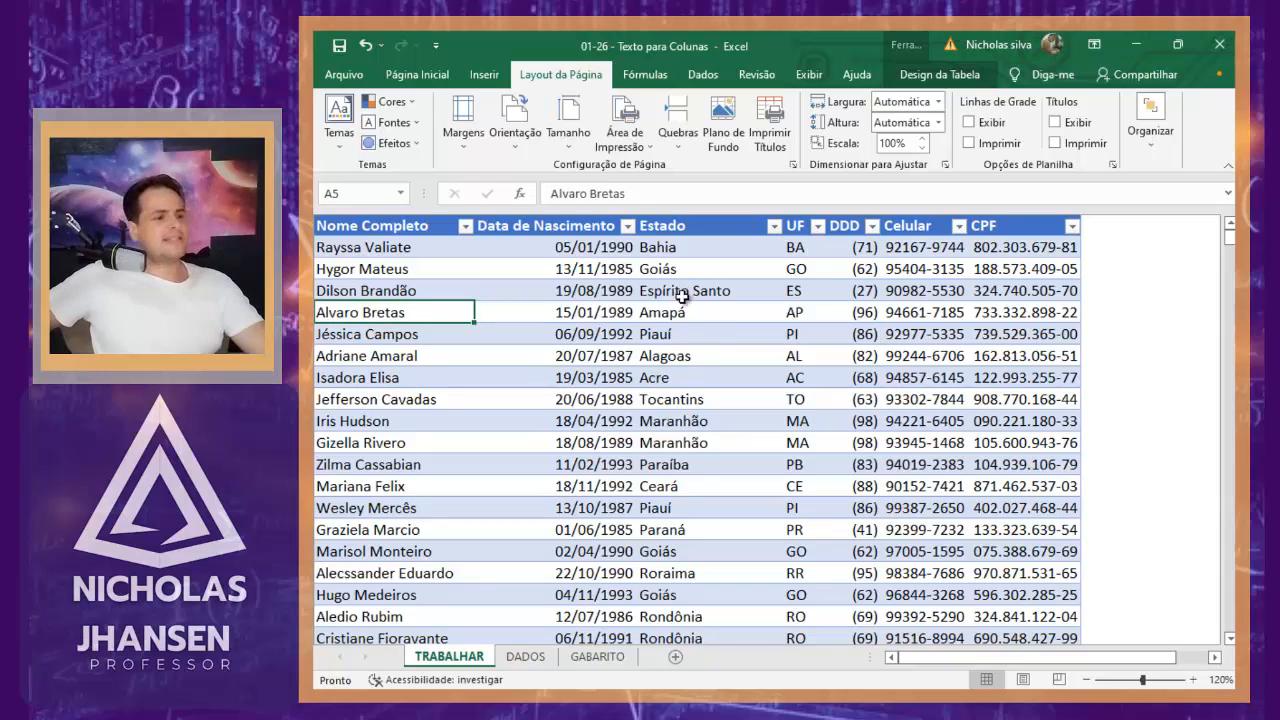
{"action": "left_click", "coordinate": [946, 80]}
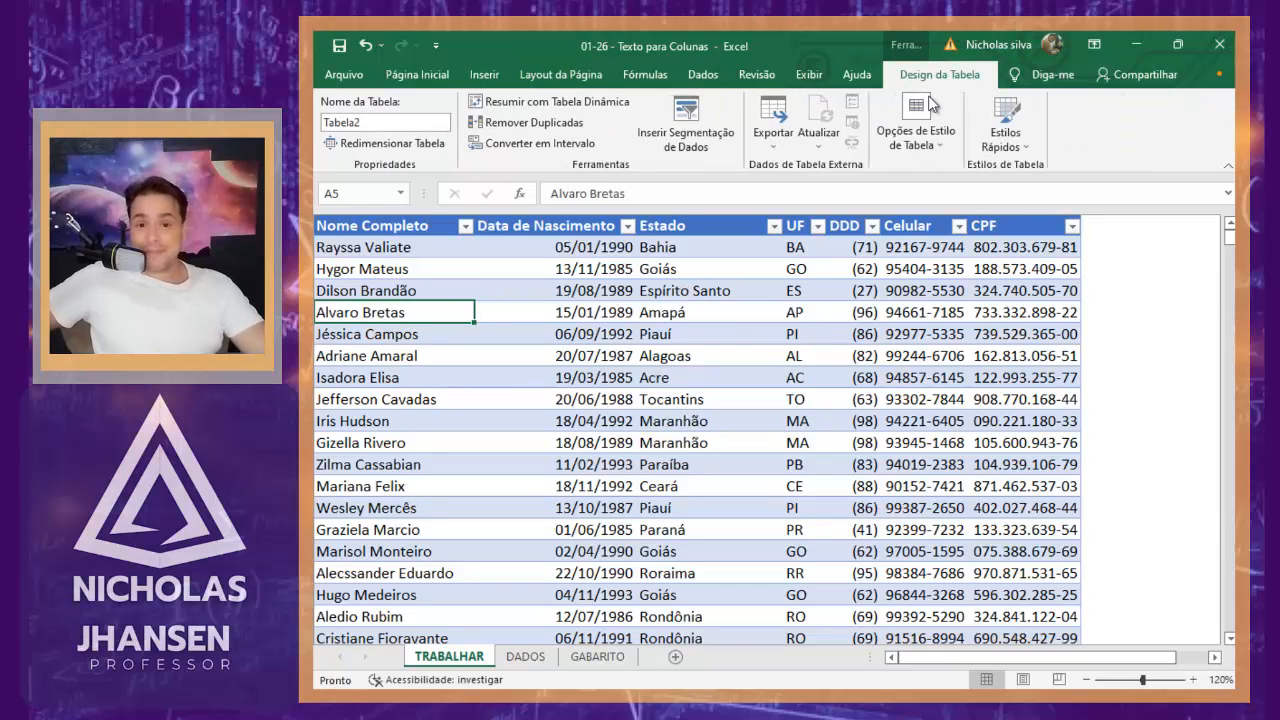
{"action": "left_click", "coordinate": [716, 137]}
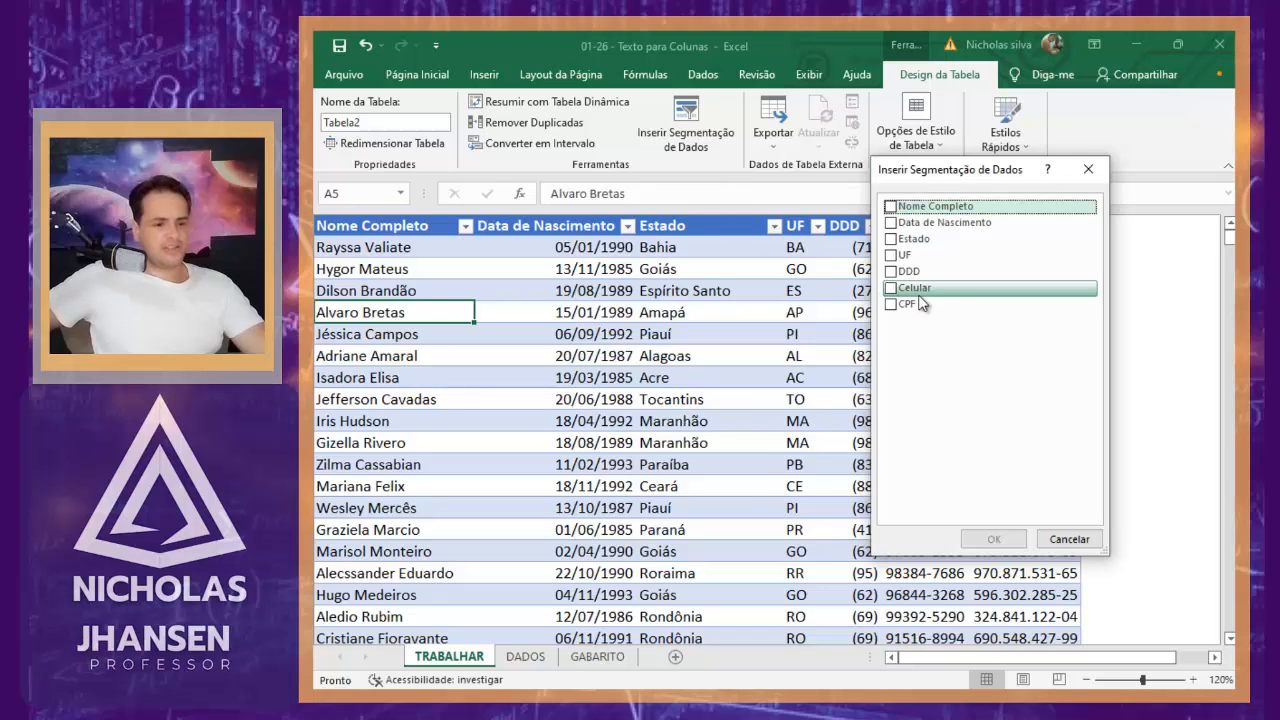
{"action": "left_click", "coordinate": [895, 260]}
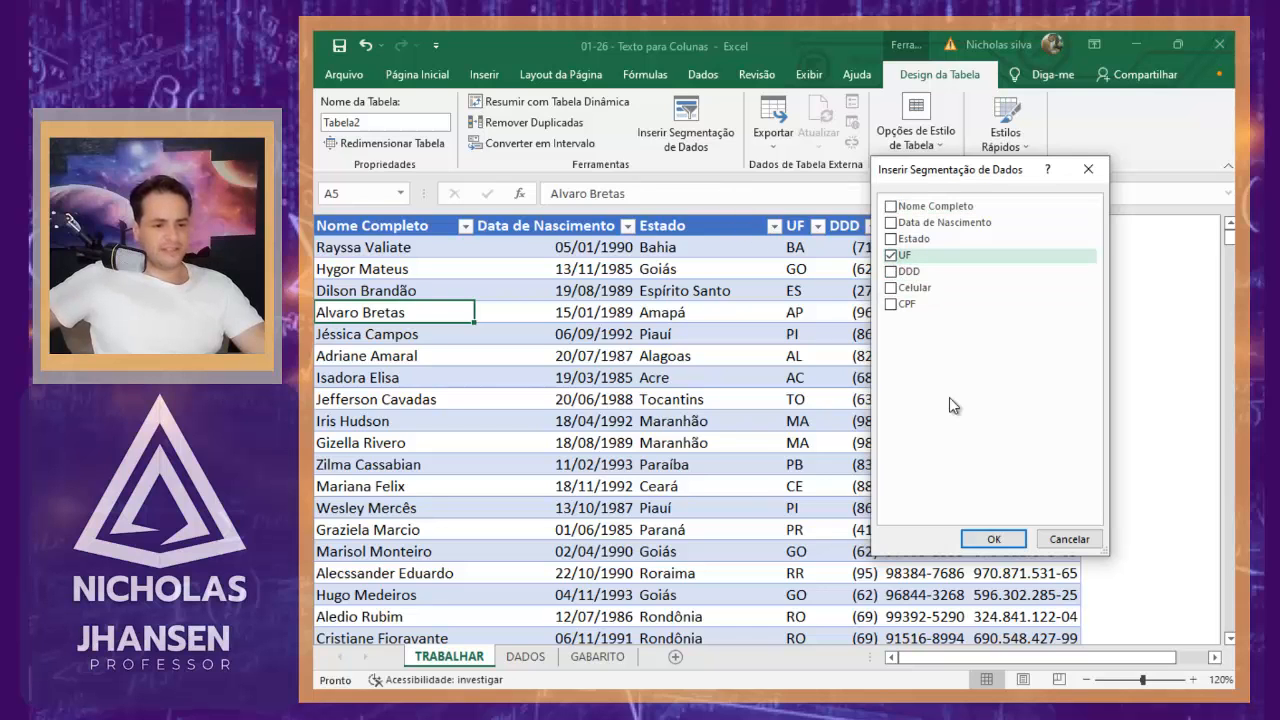
{"action": "left_click", "coordinate": [990, 538]}
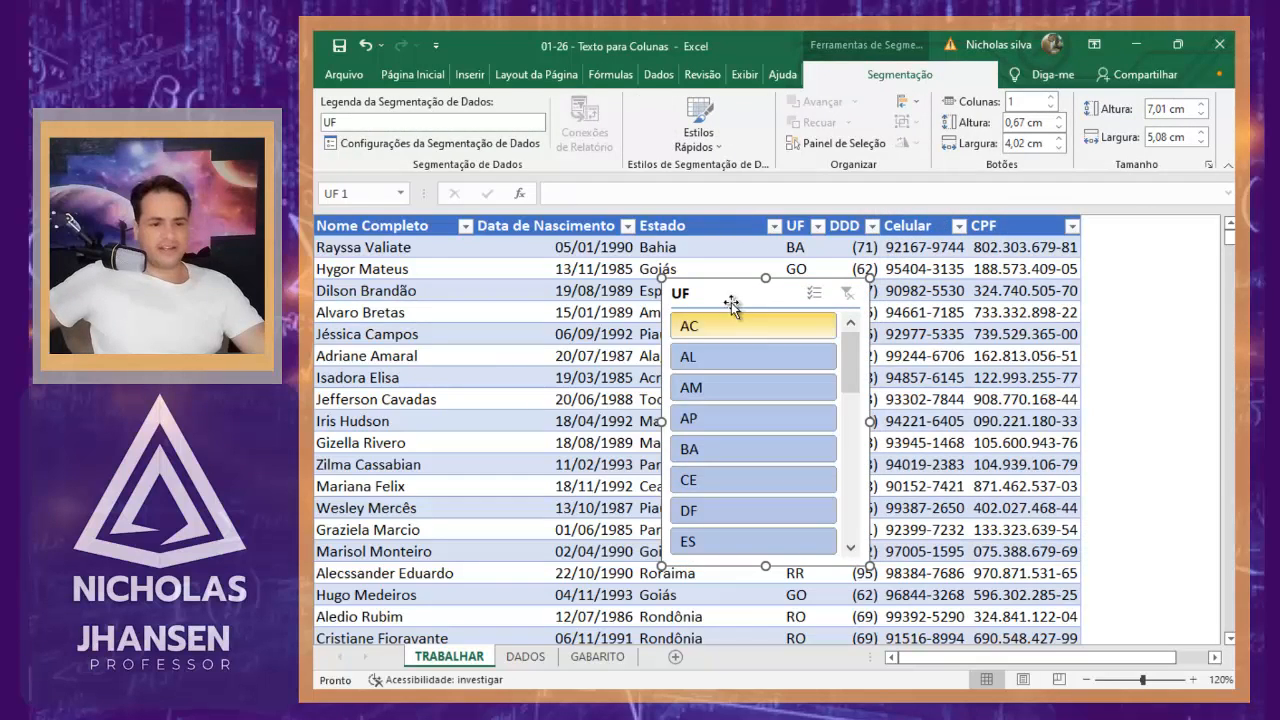
Place the UF slicer beside the table's CPF column and narrow it to about 2,66 cm wide
{"action": "left_click_drag", "start_coordinate": [856, 285], "coordinate": [1190, 223]}
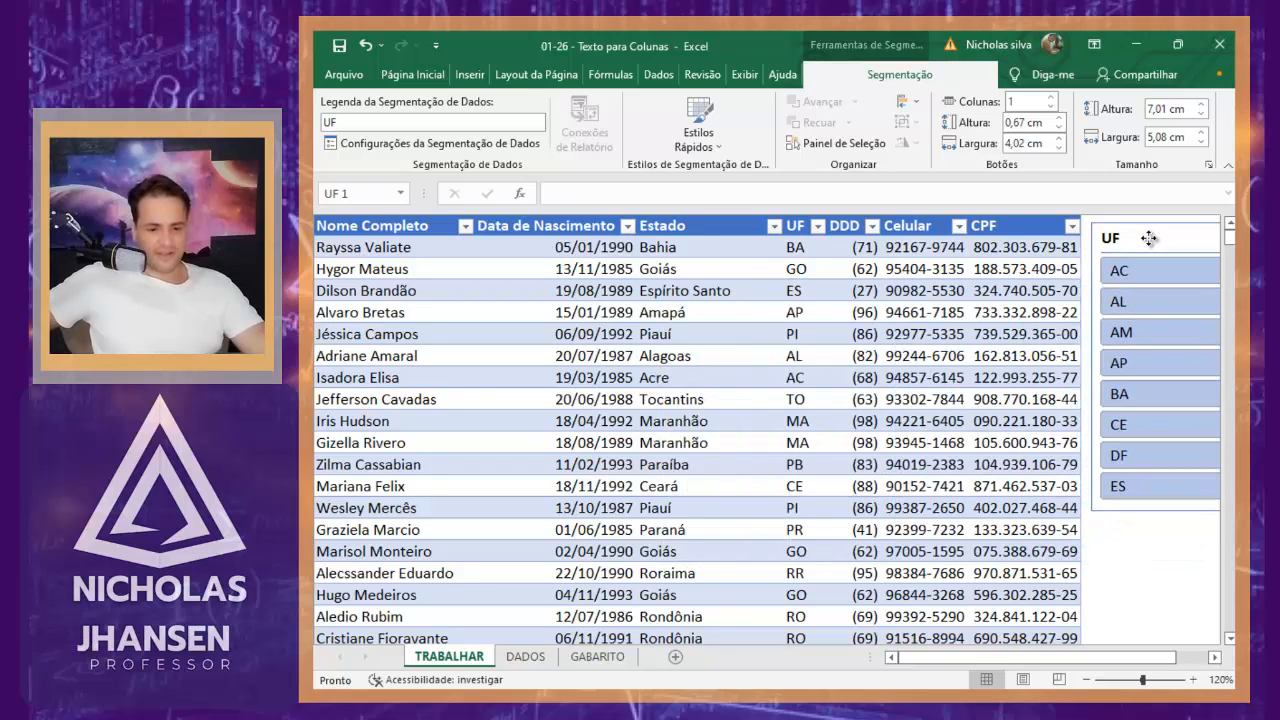
{"action": "double_click", "coordinate": [1216, 658]}
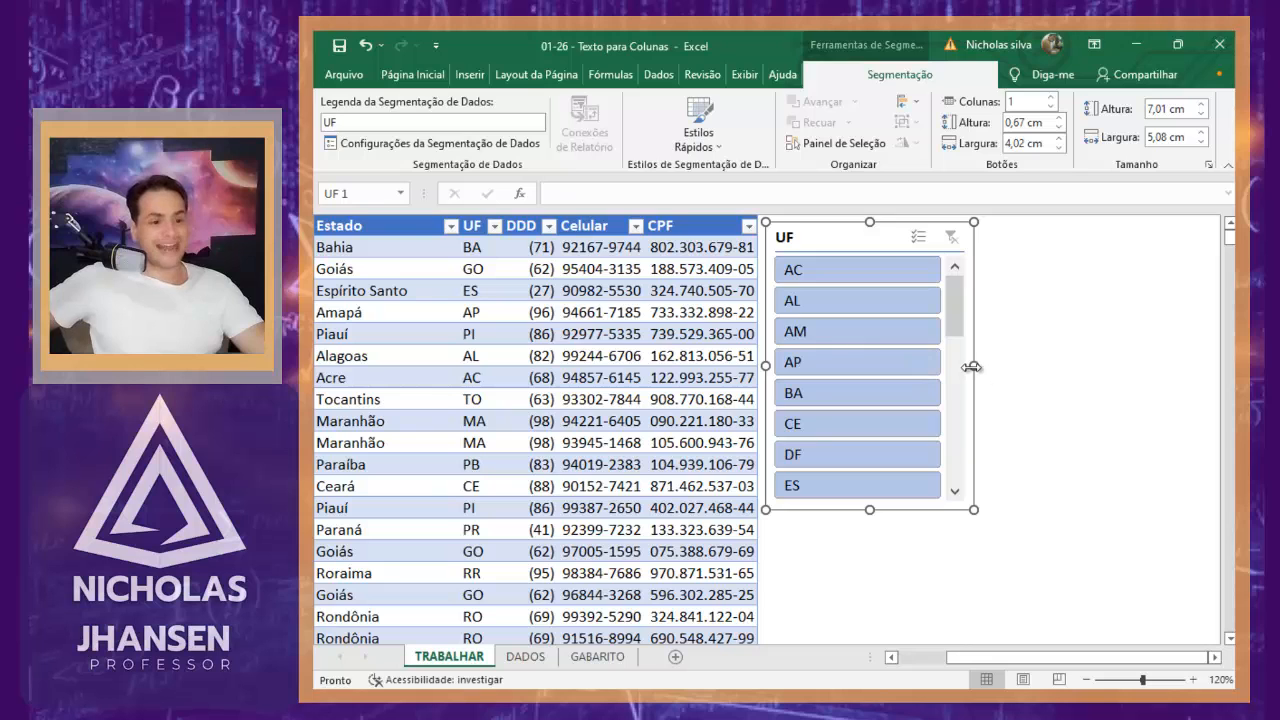
{"action": "left_click_drag", "start_coordinate": [972, 367], "coordinate": [876, 367]}
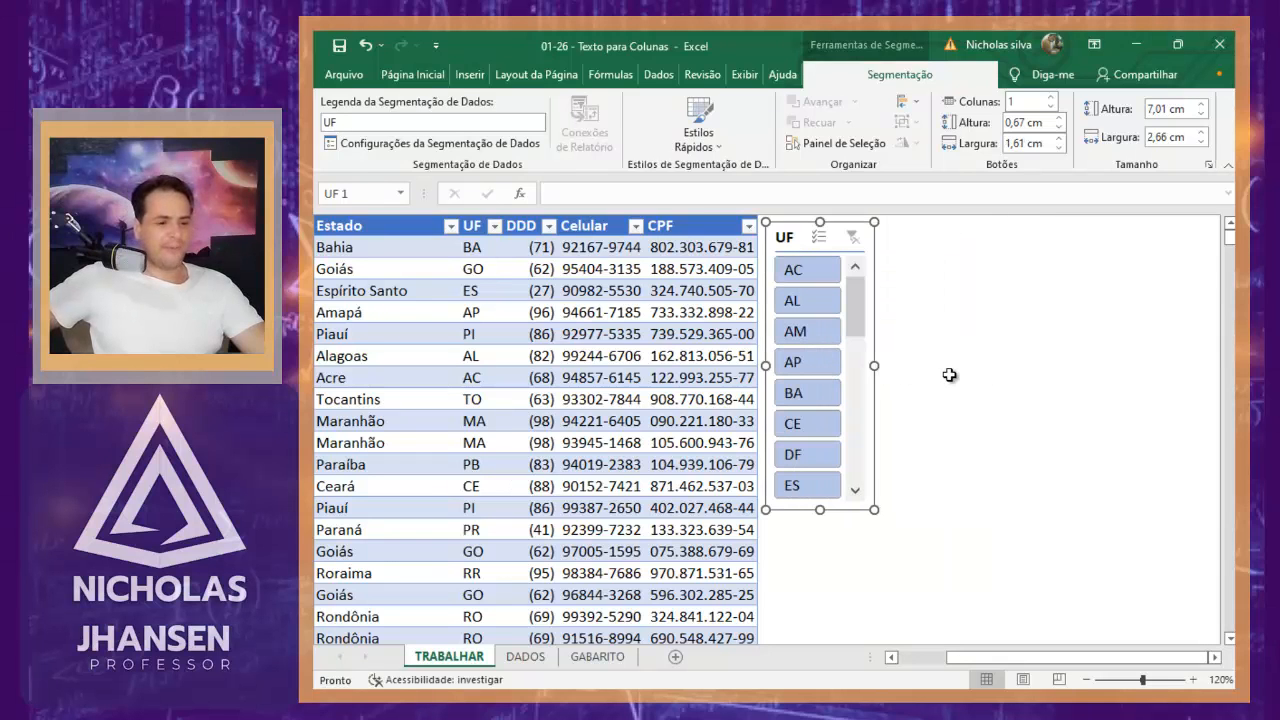
{"action": "left_click", "coordinate": [949, 375]}
{"action": "left_click_drag", "start_coordinate": [1000, 657], "coordinate": [867, 655]}
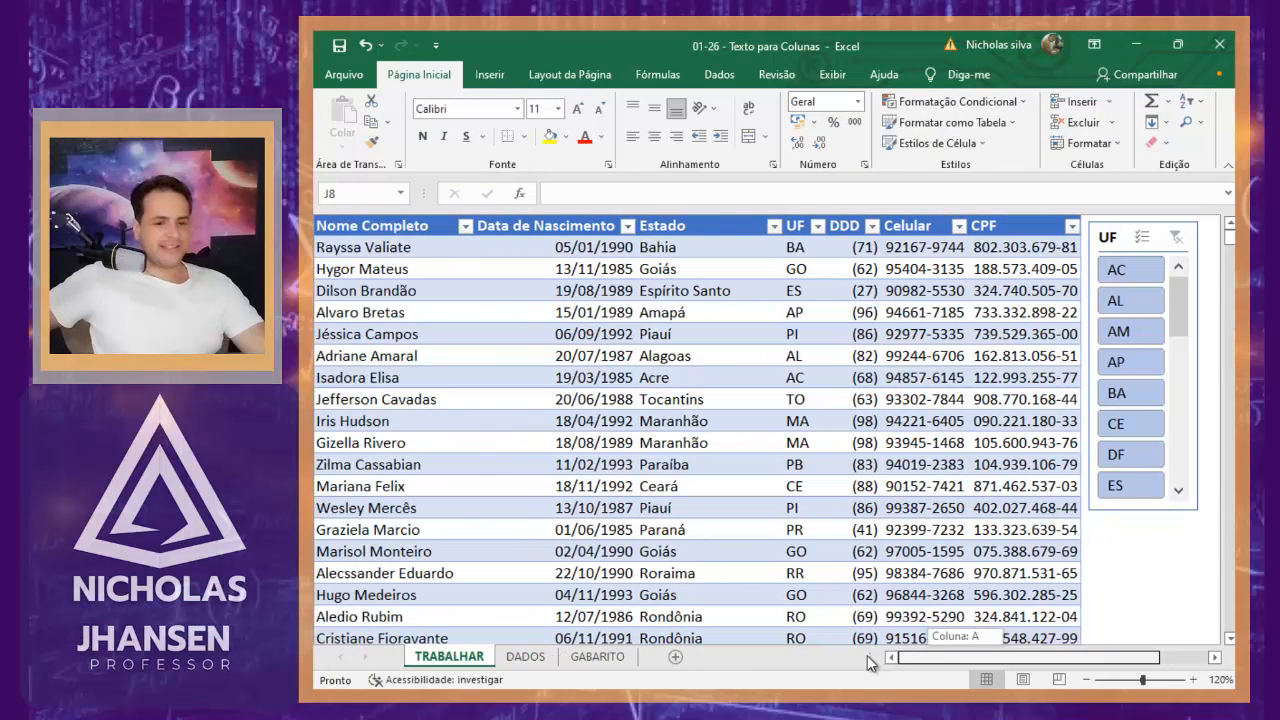
Filter the table to the PE records with the UF slicer and look over the filtered rows
{"action": "scroll", "coordinate": [1155, 335], "scroll_direction": "down", "scroll_amount": 2}
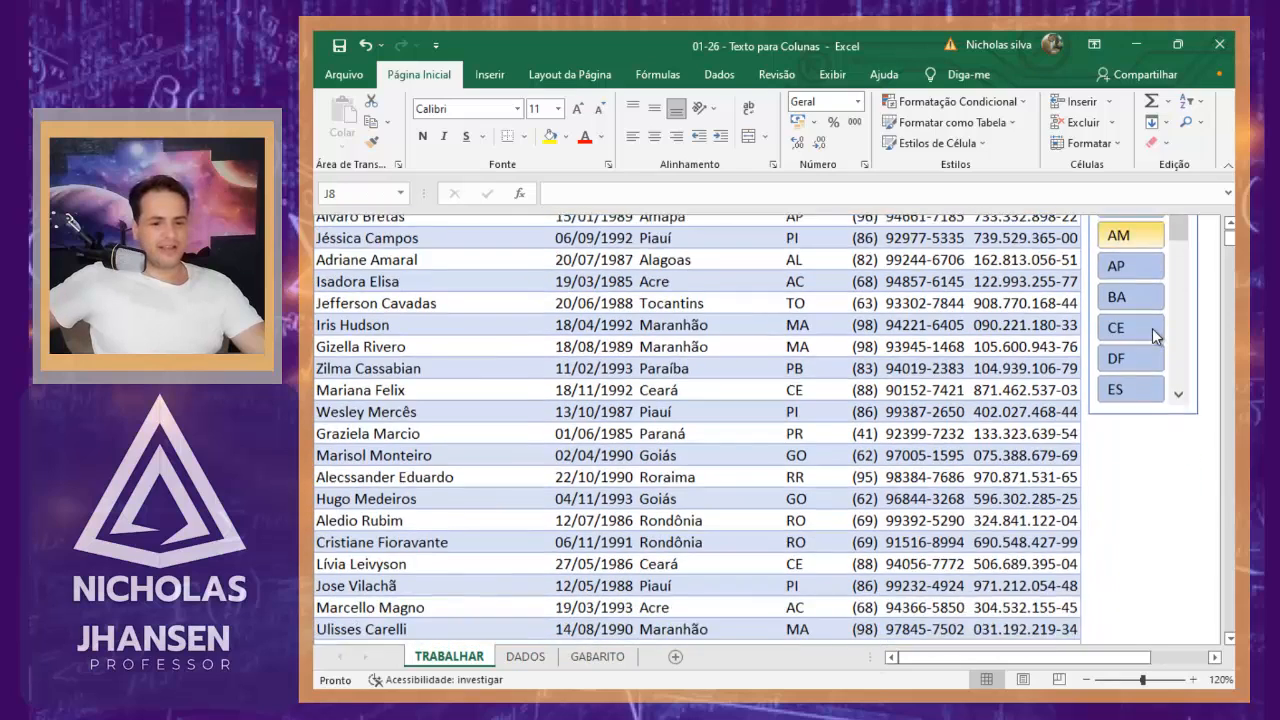
{"action": "scroll", "coordinate": [1155, 335], "scroll_direction": "up", "scroll_amount": 2}
{"action": "left_click_drag", "start_coordinate": [1177, 314], "coordinate": [1163, 395]}
{"action": "left_click", "coordinate": [1123, 364]}
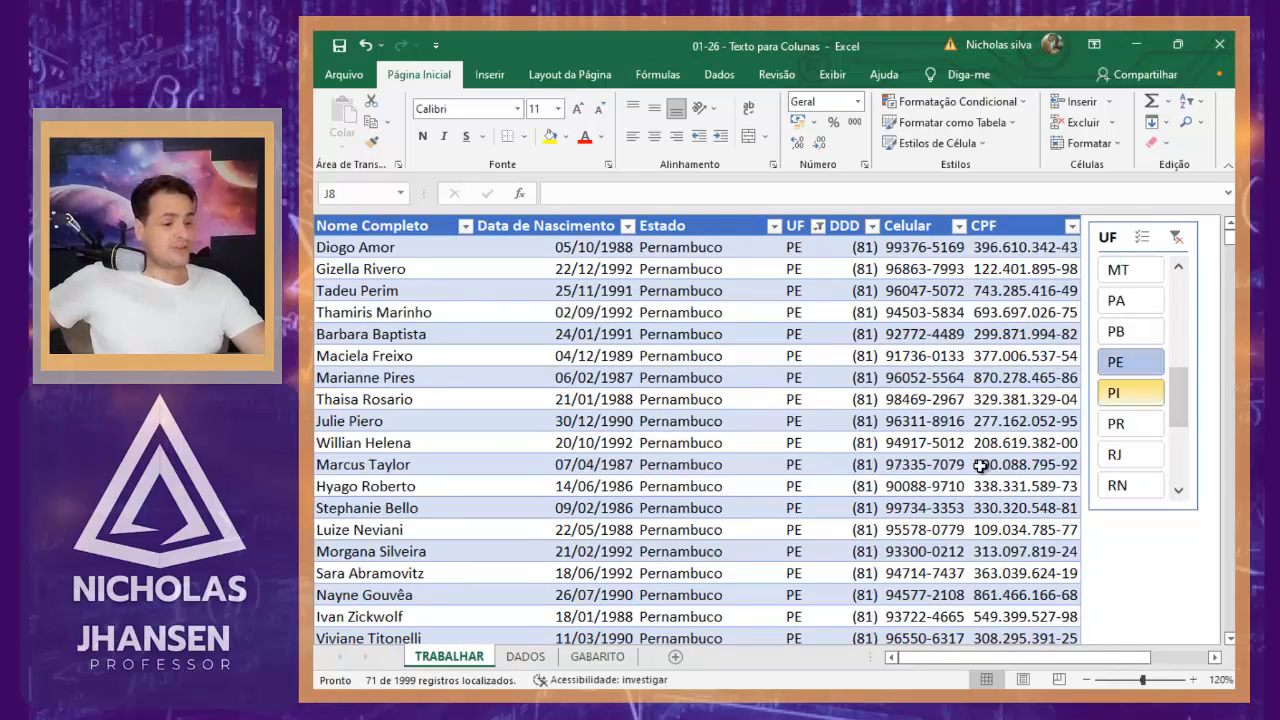
{"action": "scroll", "coordinate": [634, 451], "scroll_direction": "down", "scroll_amount": 1}
{"action": "scroll", "coordinate": [634, 451], "scroll_direction": "up", "scroll_amount": 1}
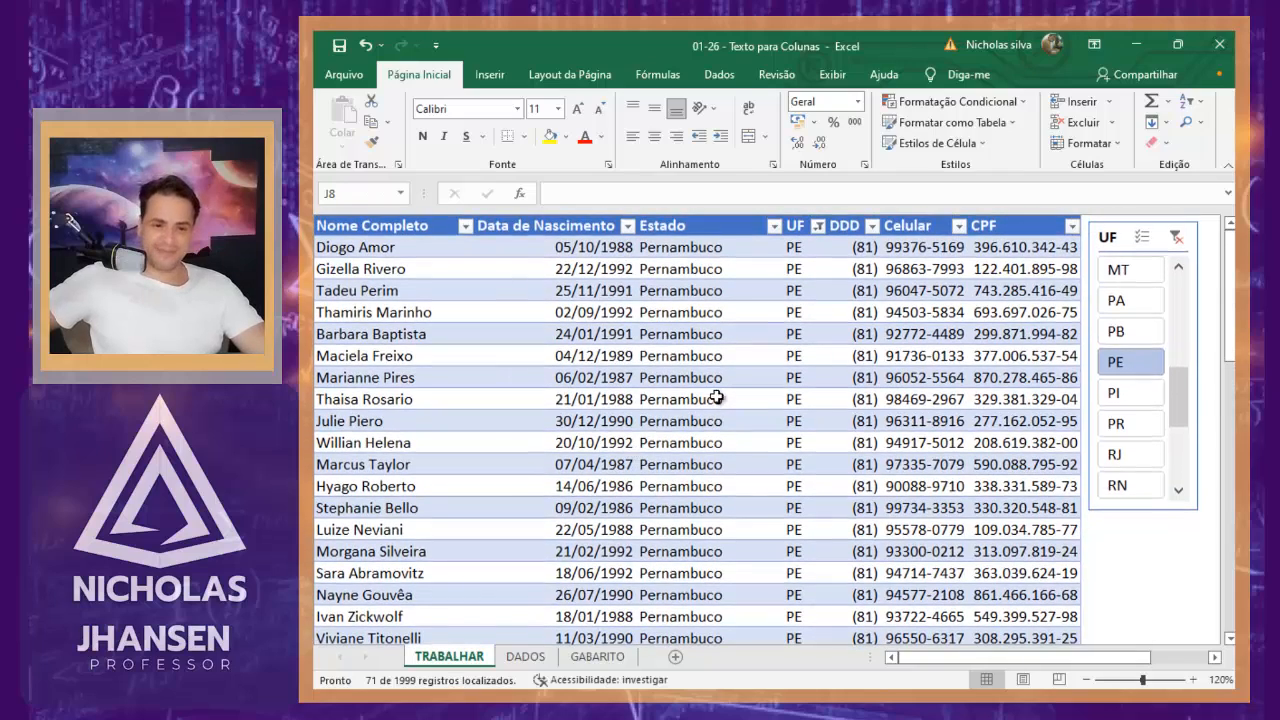
Switch the UF slicer filter to PA and then to MT
{"action": "left_click", "coordinate": [1132, 292]}
{"action": "left_click", "coordinate": [1125, 272]}
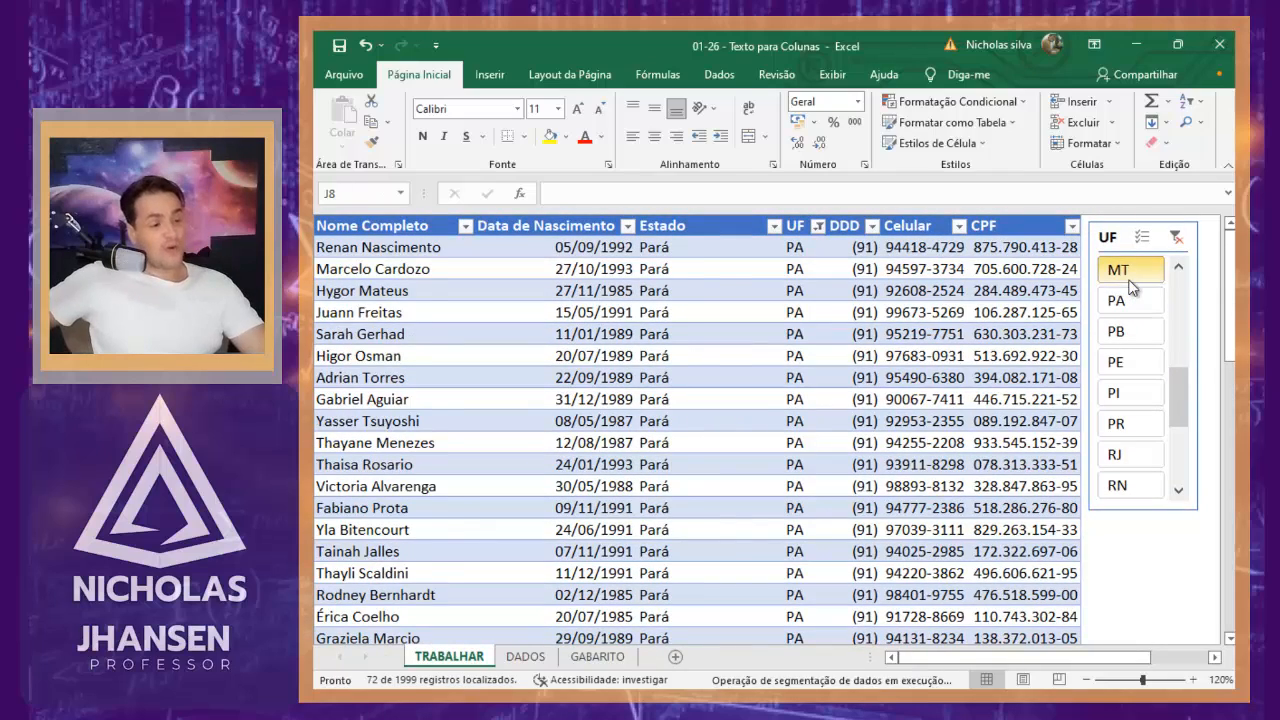
{"action": "left_click", "coordinate": [1190, 296]}
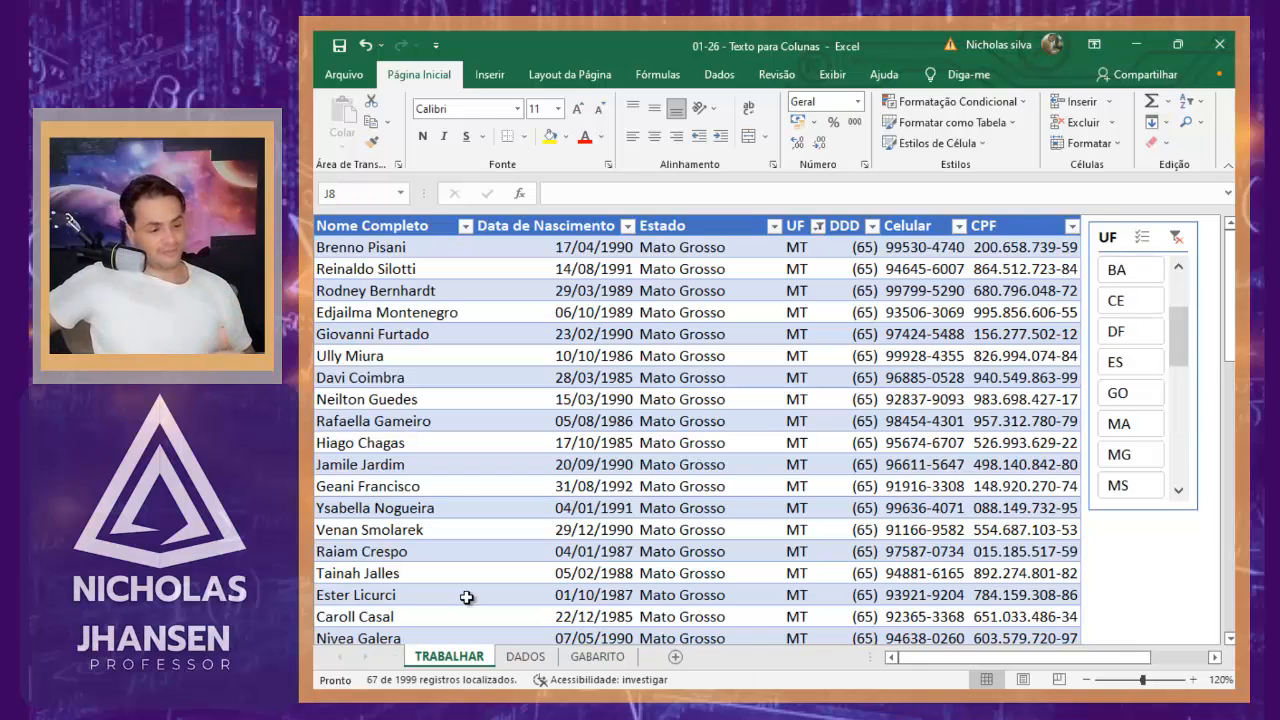
Compare the raw comma-separated records on DADOS with the filtered table on TRABALHAR, and collapse the ribbon
{"action": "left_click", "coordinate": [573, 441]}
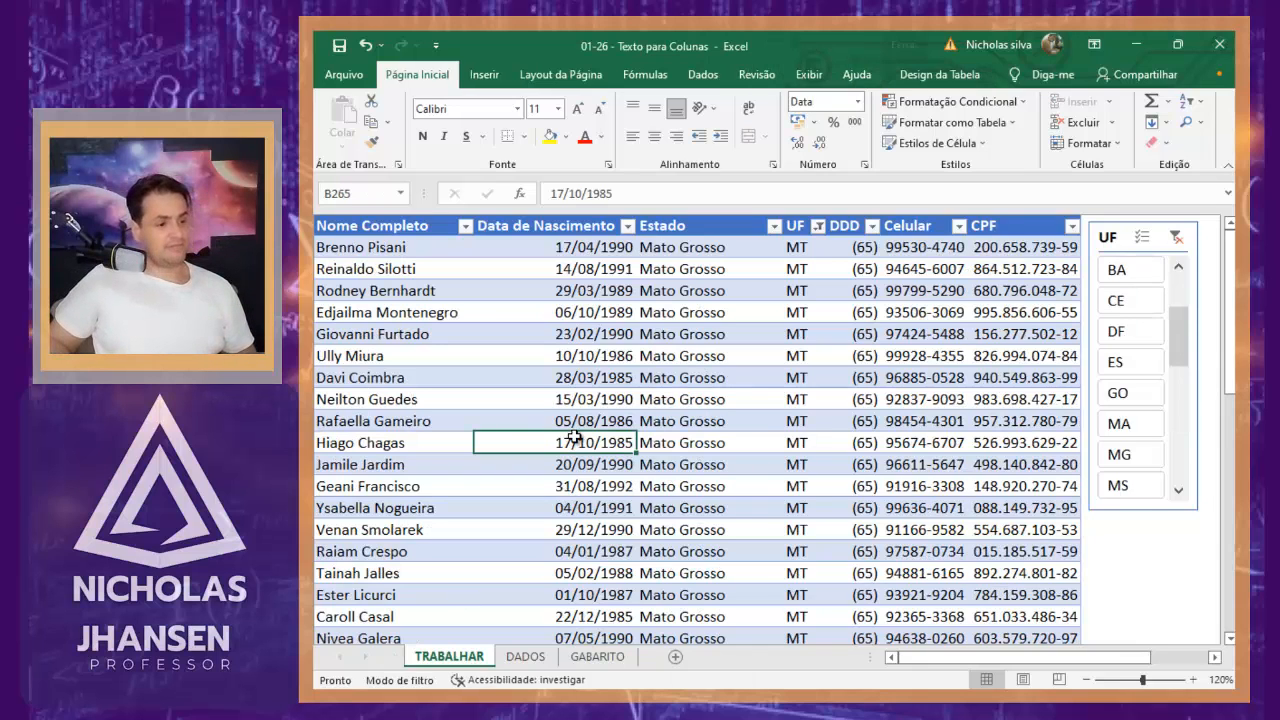
{"action": "key", "text": "ctrl+Page_Down"}
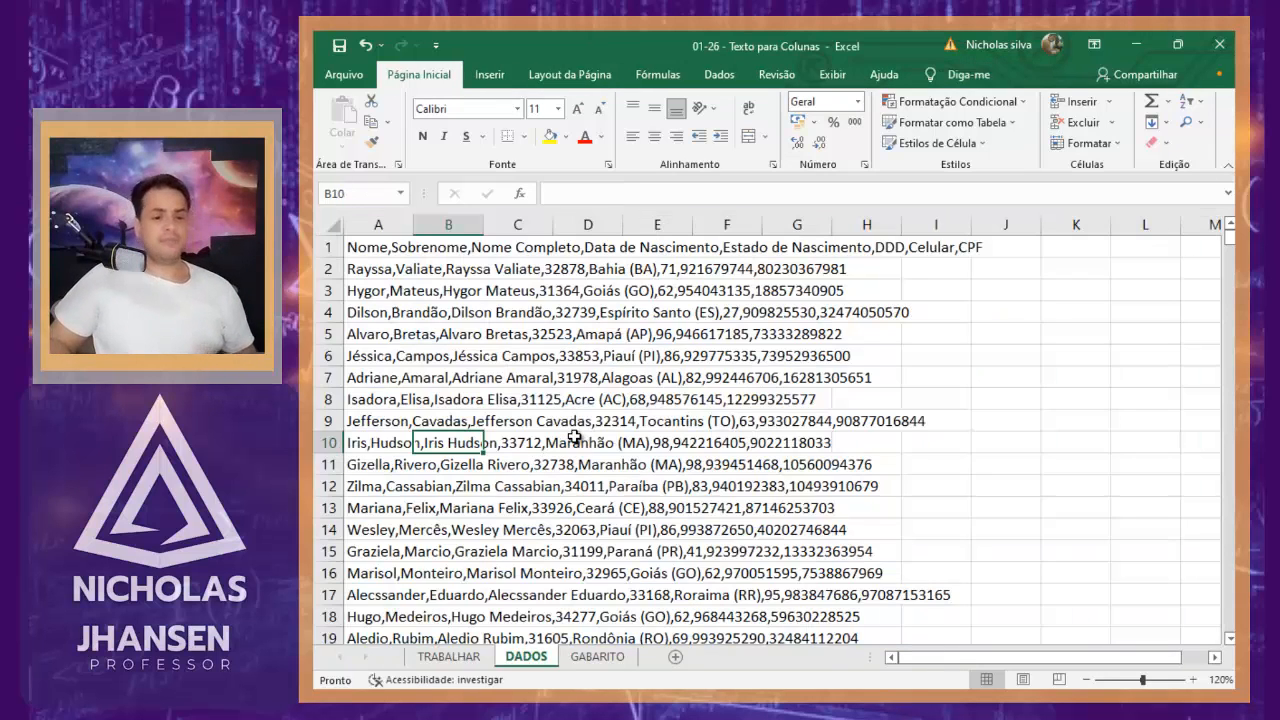
{"action": "key", "text": "ctrl+Page_Up"}
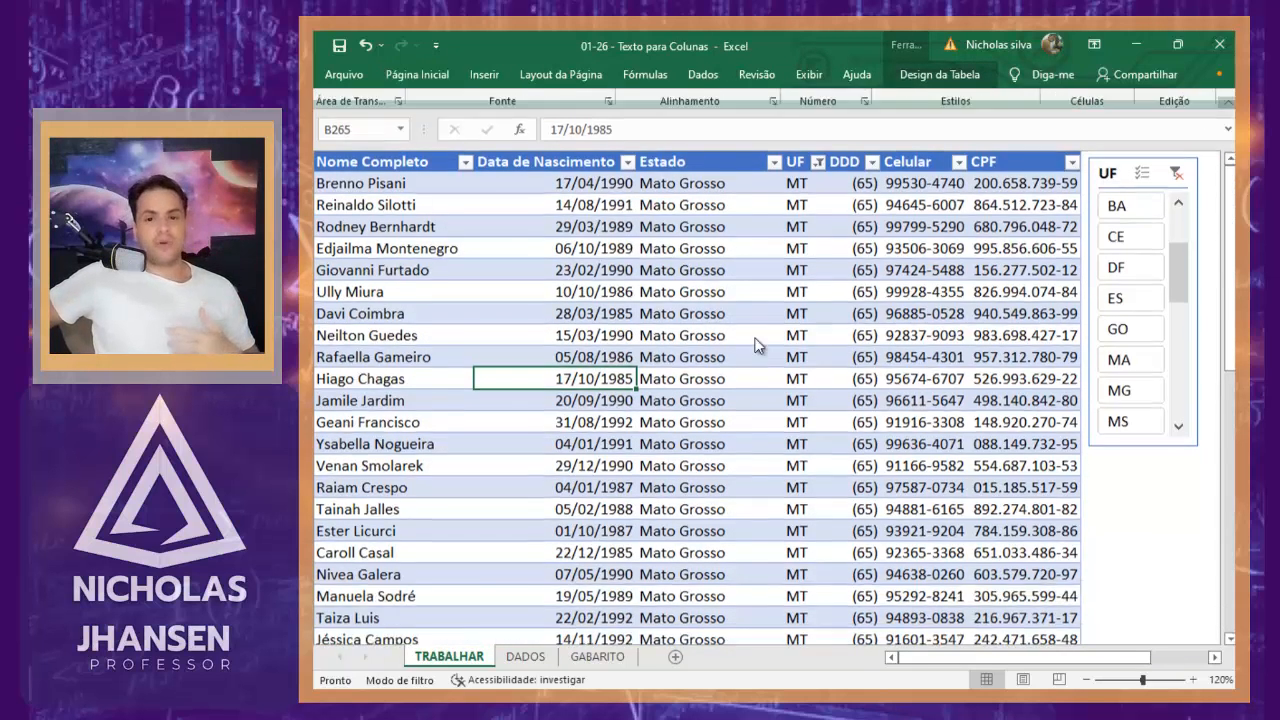
{"action": "left_click", "coordinate": [1228, 166]}
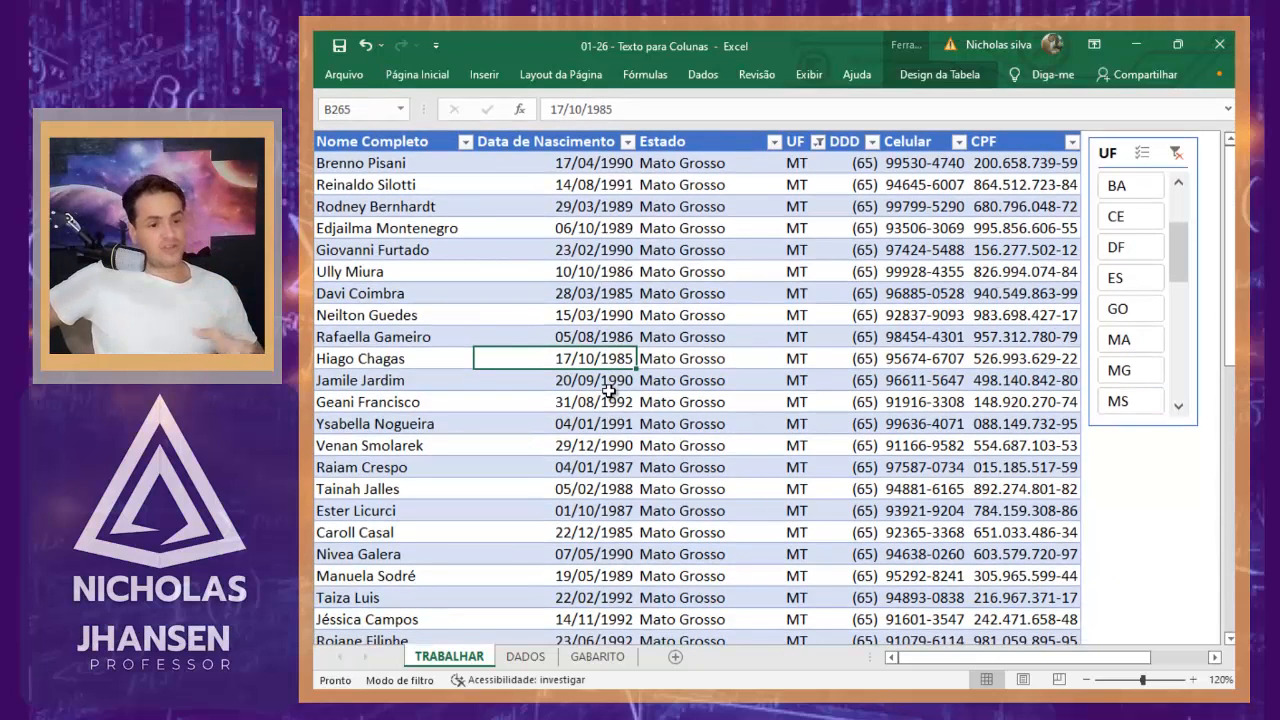